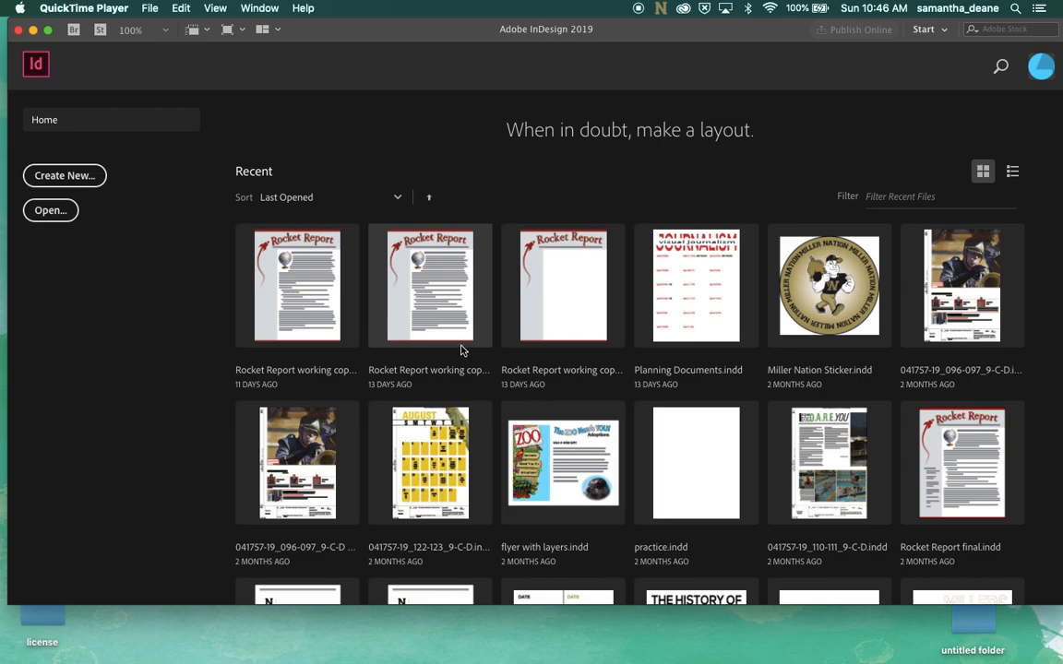
Open Rocket Report working copy4.indd from Desktop > Training Files > Section 2 > Rocket report Folder and dismiss the missing-fonts dialog
click(154, 64)
click(108, 8)
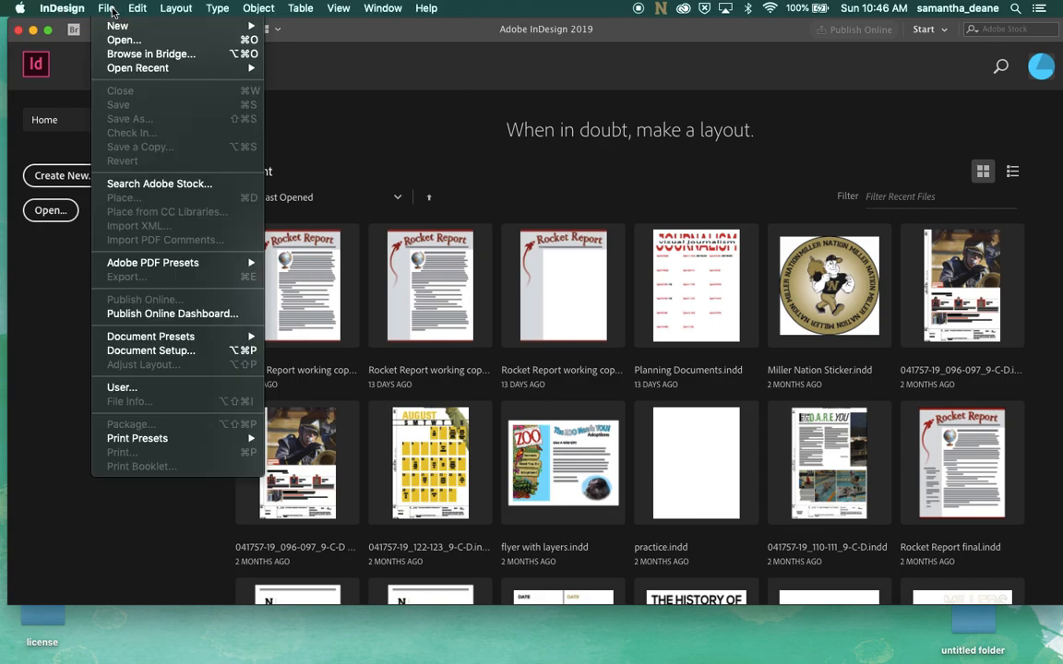
click(118, 40)
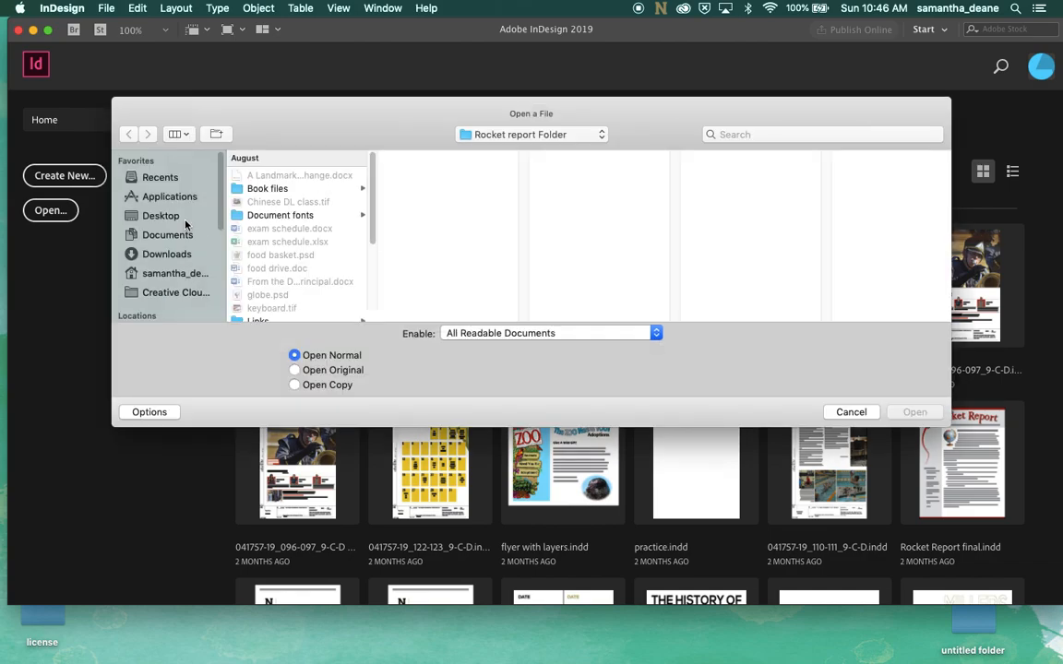
click(169, 214)
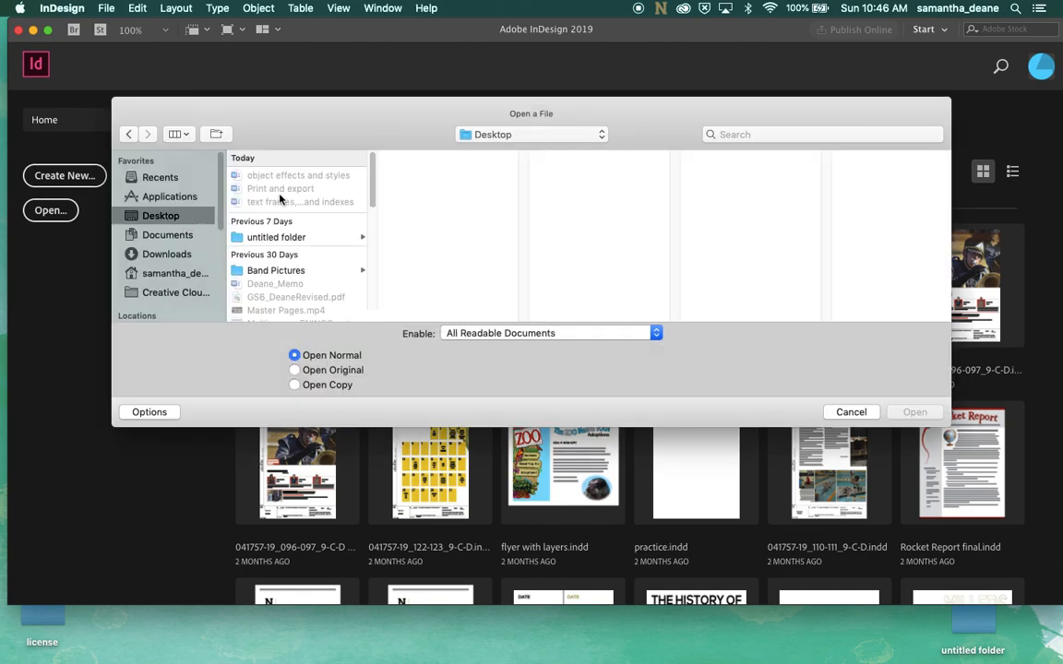
scroll(314, 239, down, 5)
scroll(321, 260, down, 3)
scroll(319, 251, up, 2)
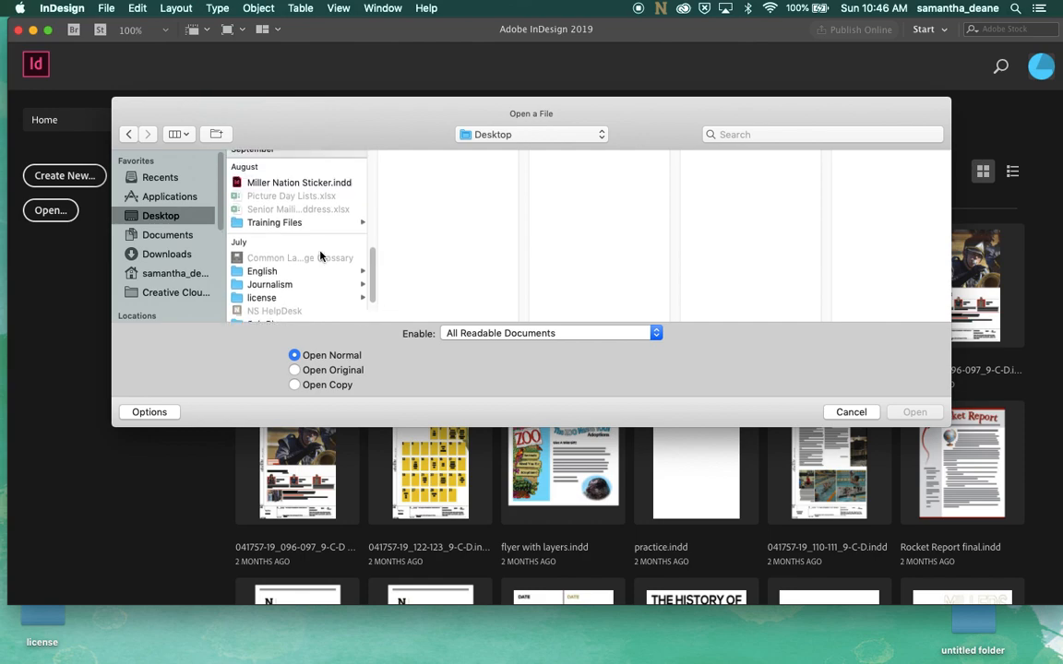
click(314, 226)
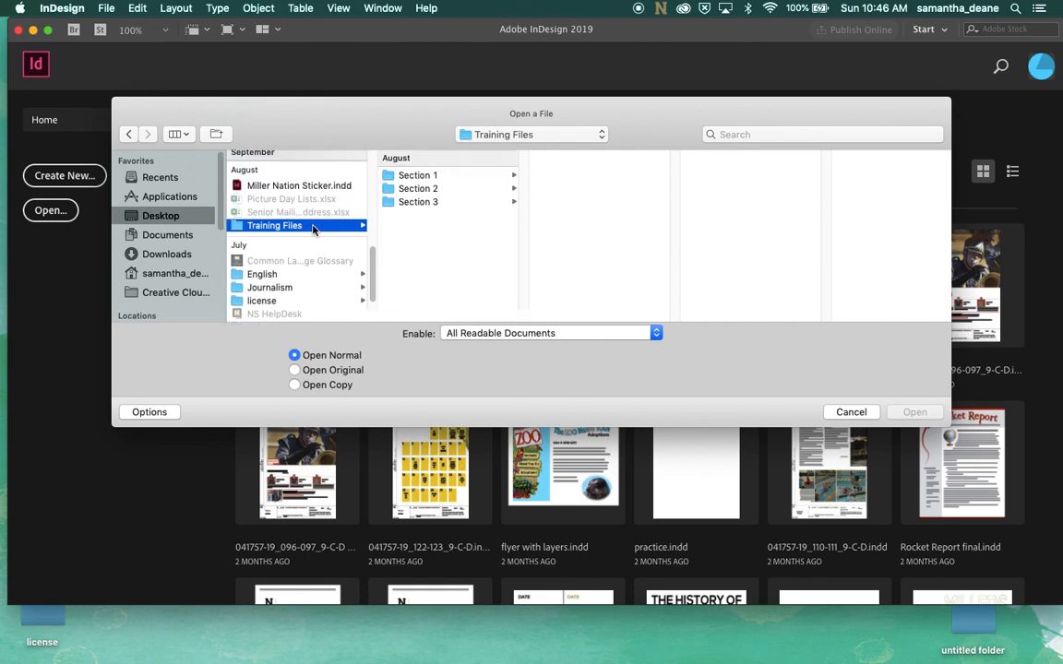
click(434, 190)
click(608, 177)
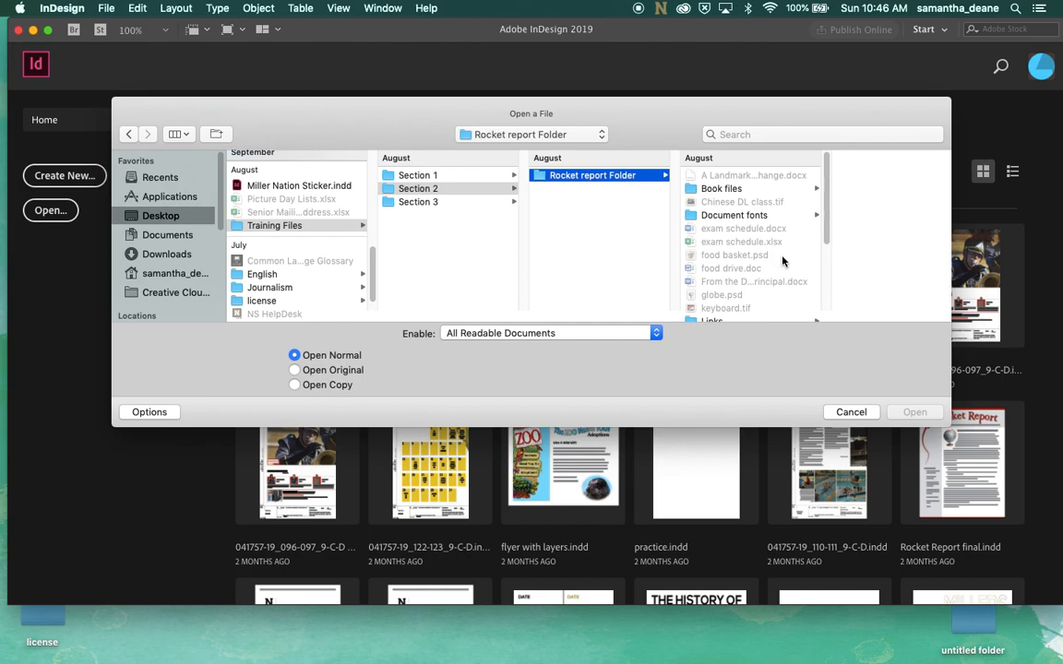
scroll(810, 286, down, 5)
click(724, 262)
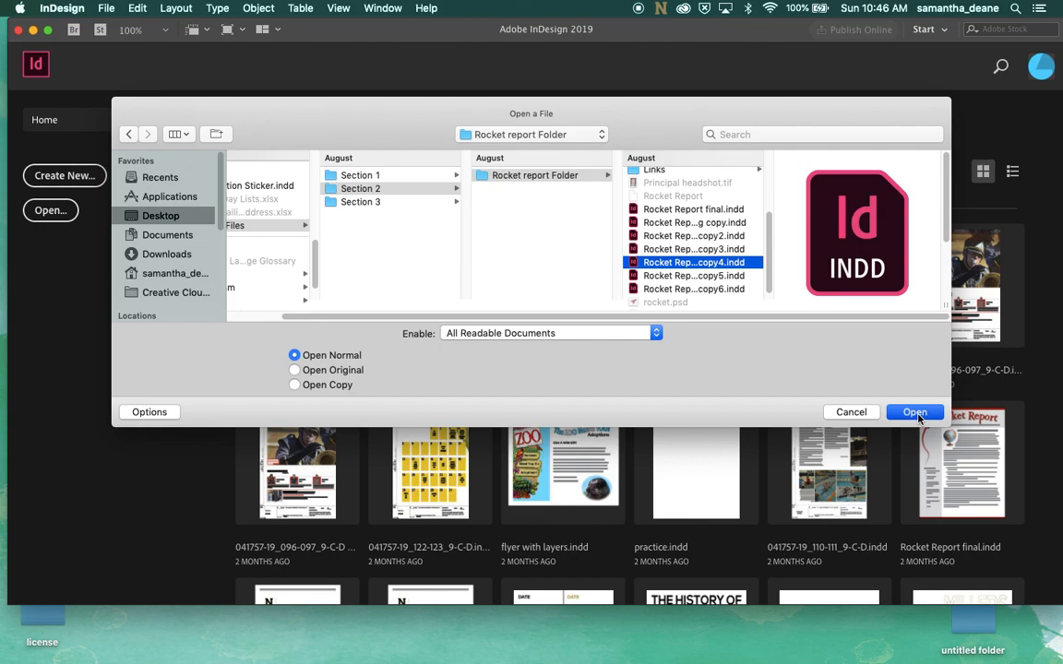
click(915, 412)
click(646, 385)
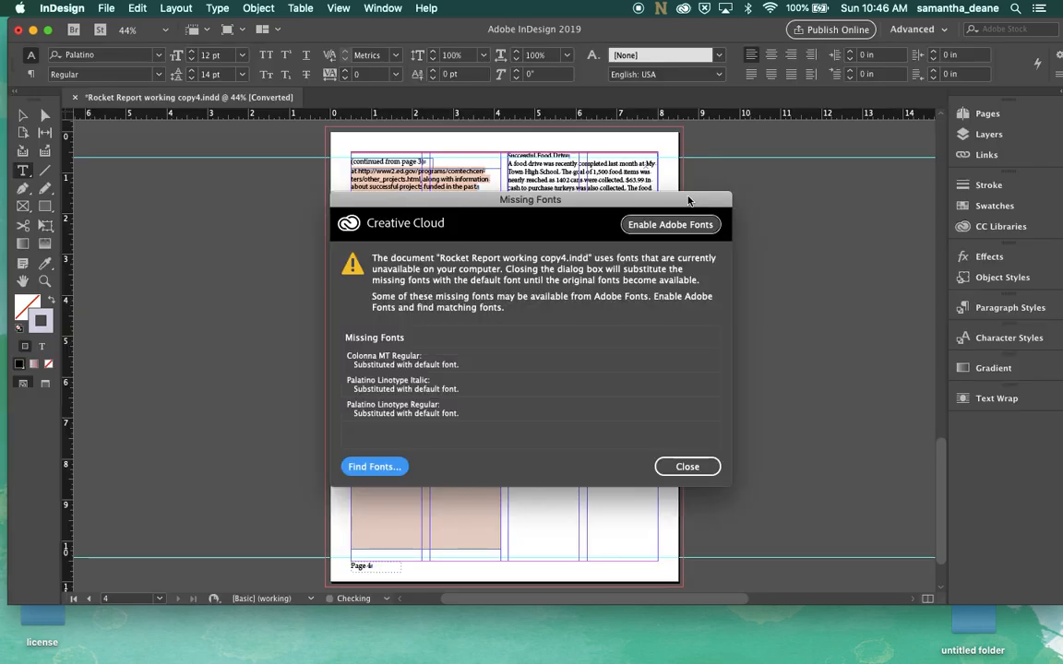
click(687, 464)
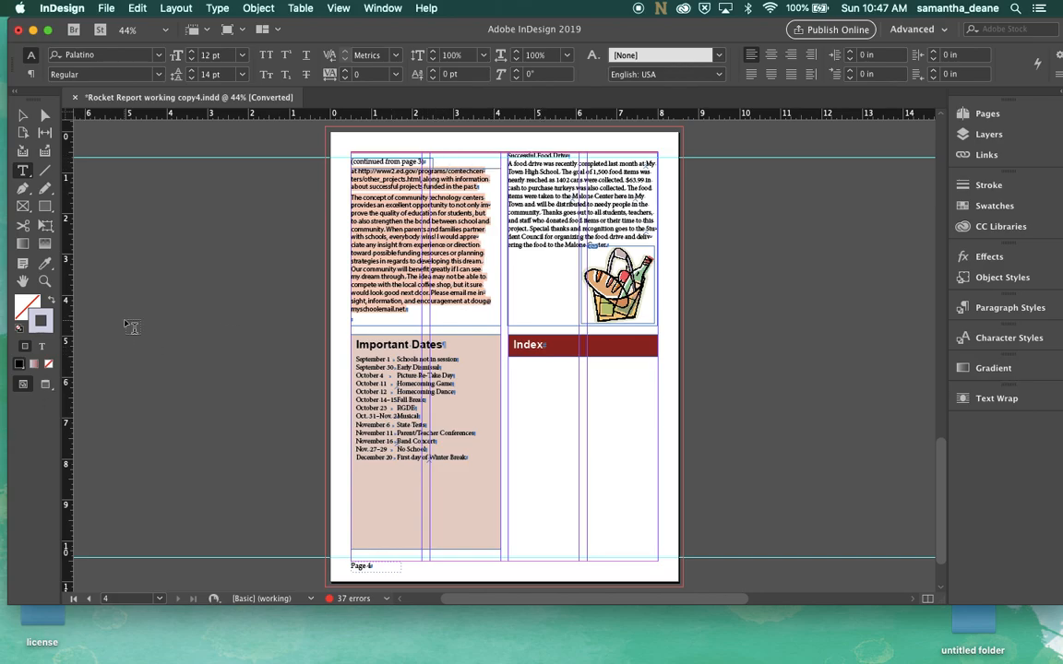
Apply the headline 20 paragraph style to the Successful Food Drive heading
key(super+1)
scroll(551, 311, up, 10)
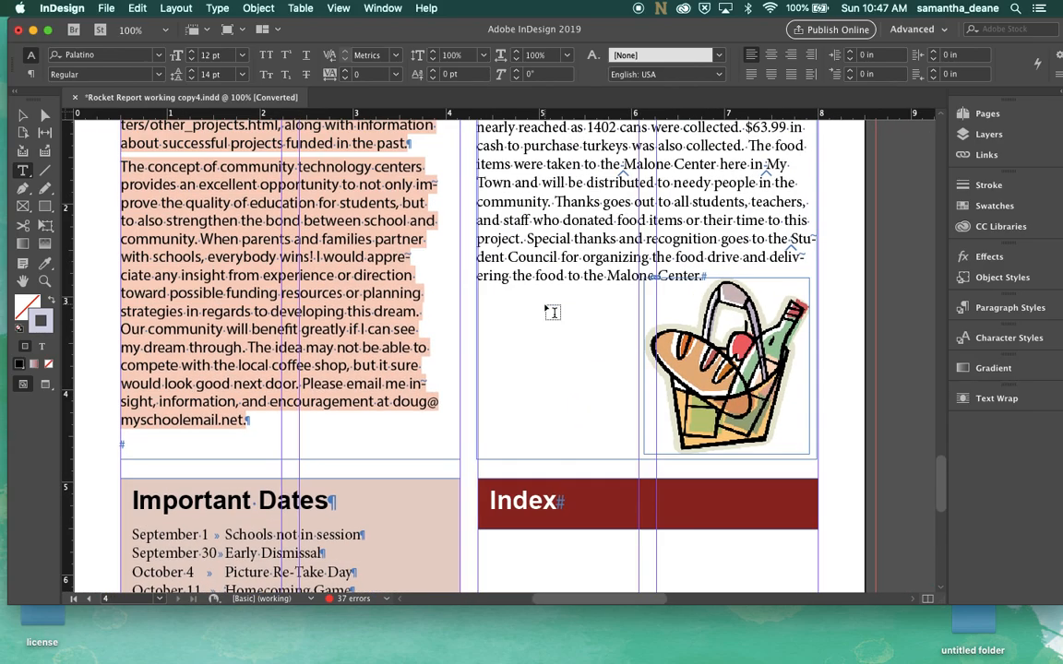
click(550, 269)
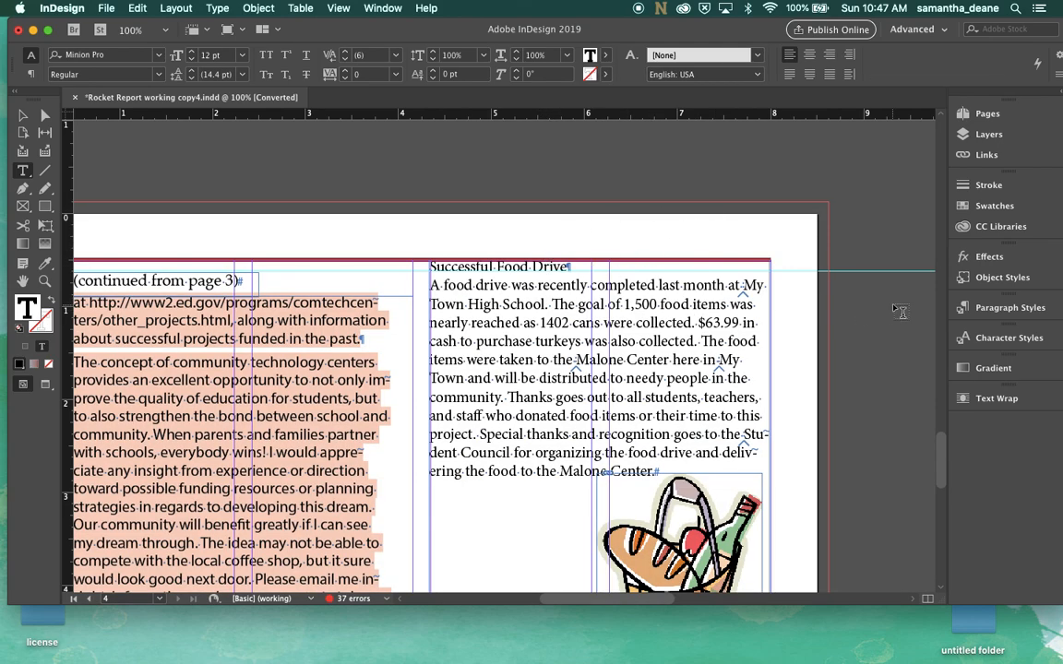
click(991, 311)
click(819, 403)
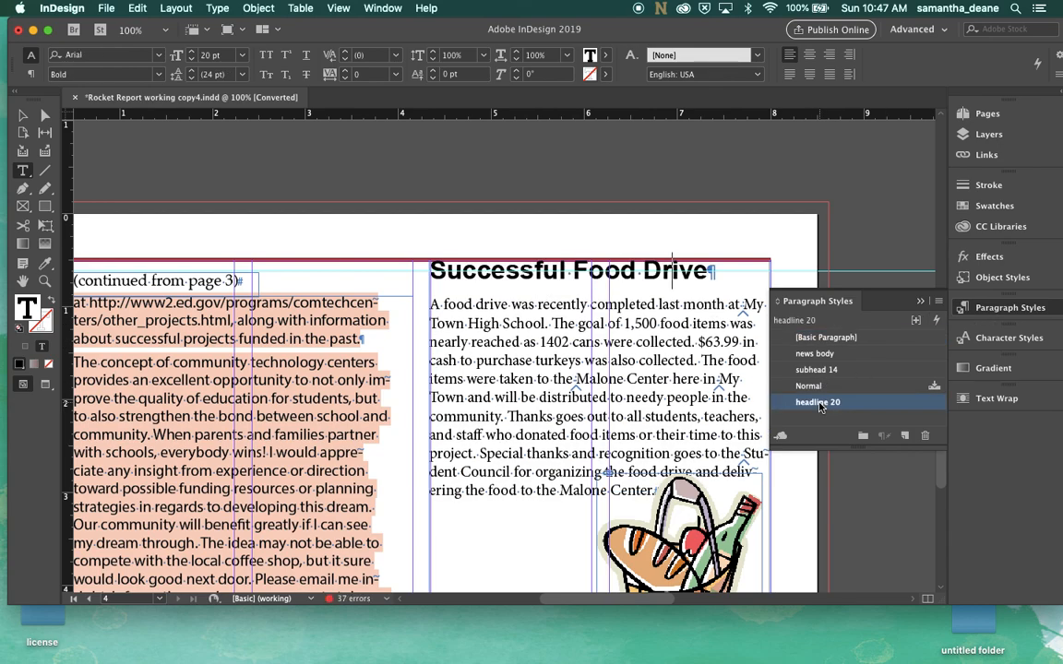
Apply the news body paragraph style to the food drive article's body text
scroll(564, 360, down, 1)
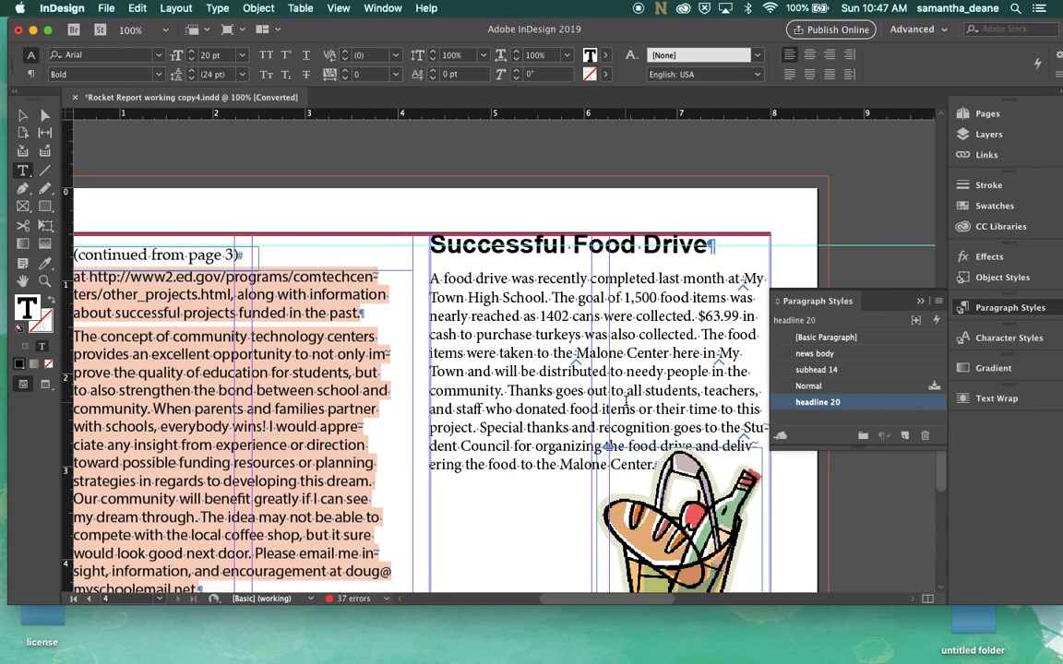
click(490, 334)
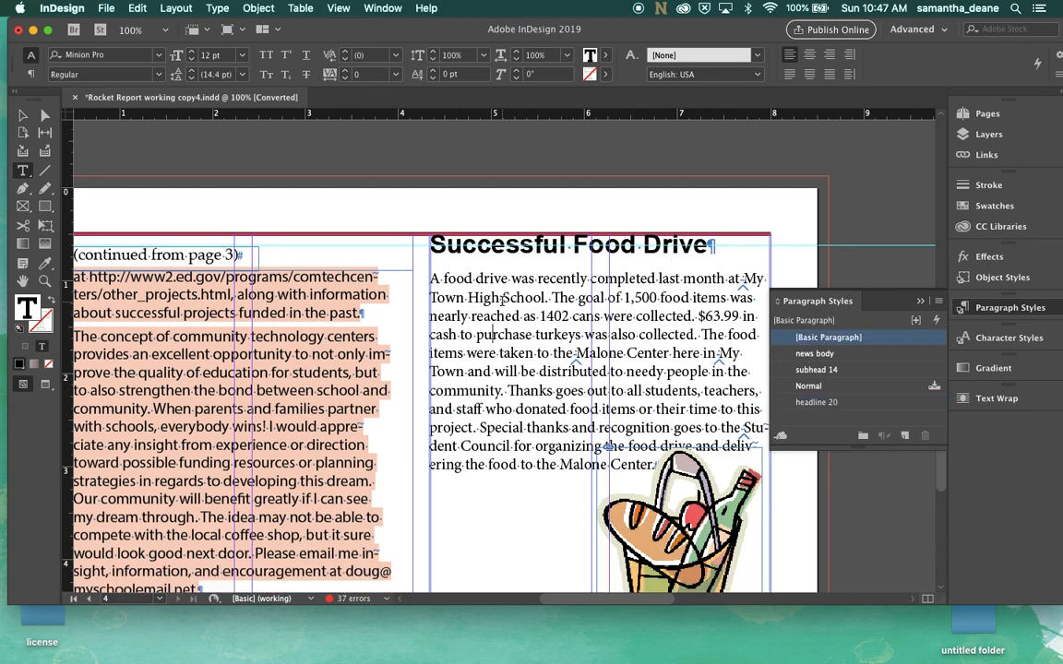
click(839, 356)
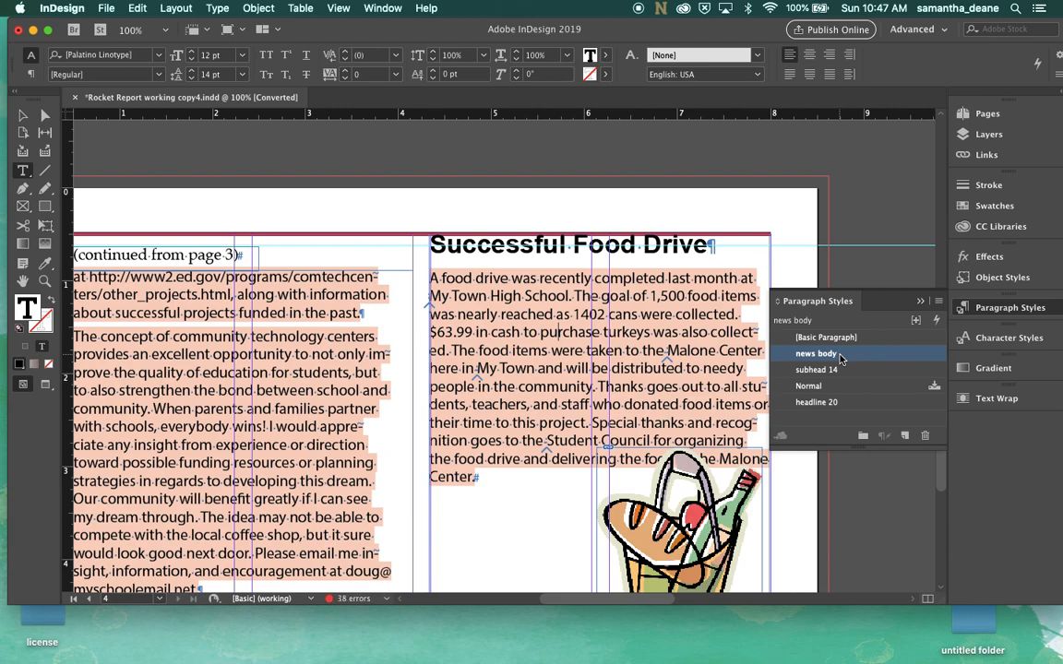
click(919, 304)
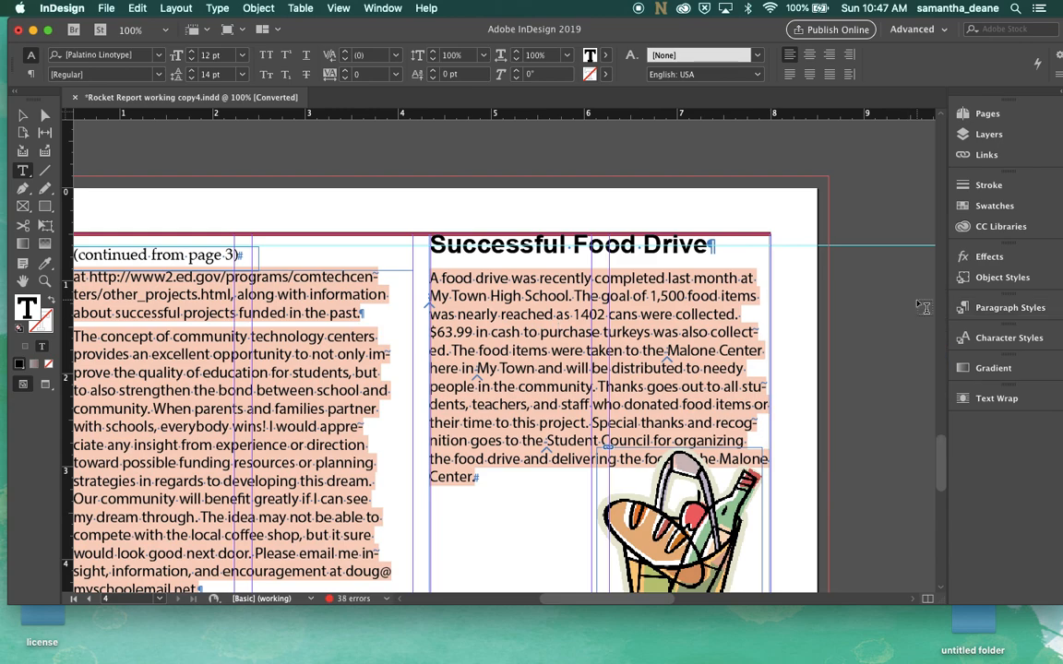
Select the food basket image frame and apply Wrap around bounding box text wrap to it
scroll(653, 288, down, 5)
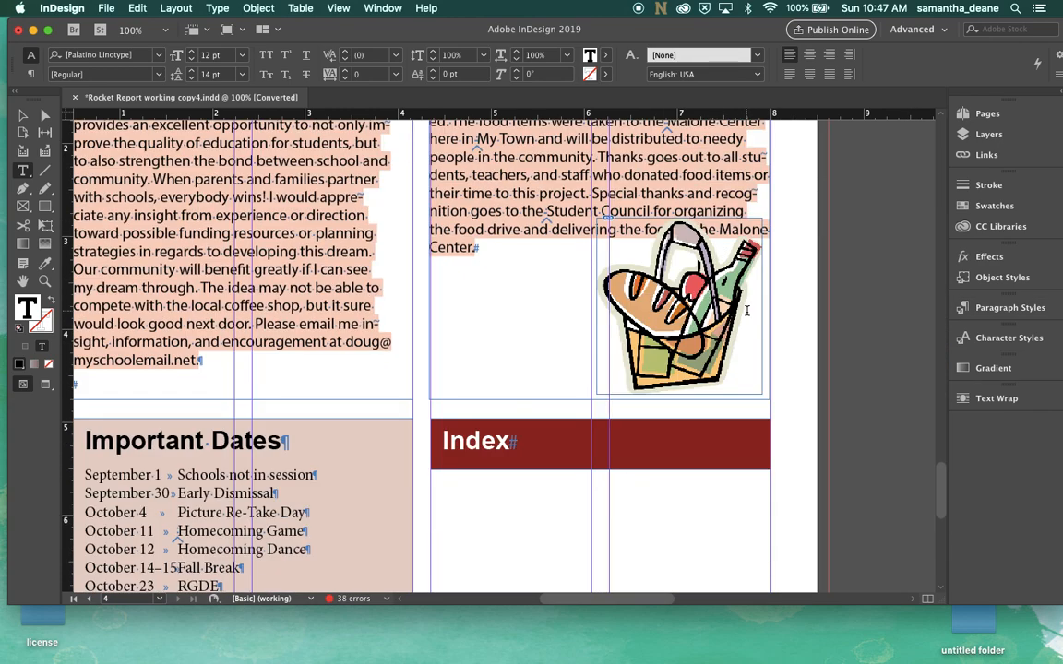
scroll(652, 304, up, 1)
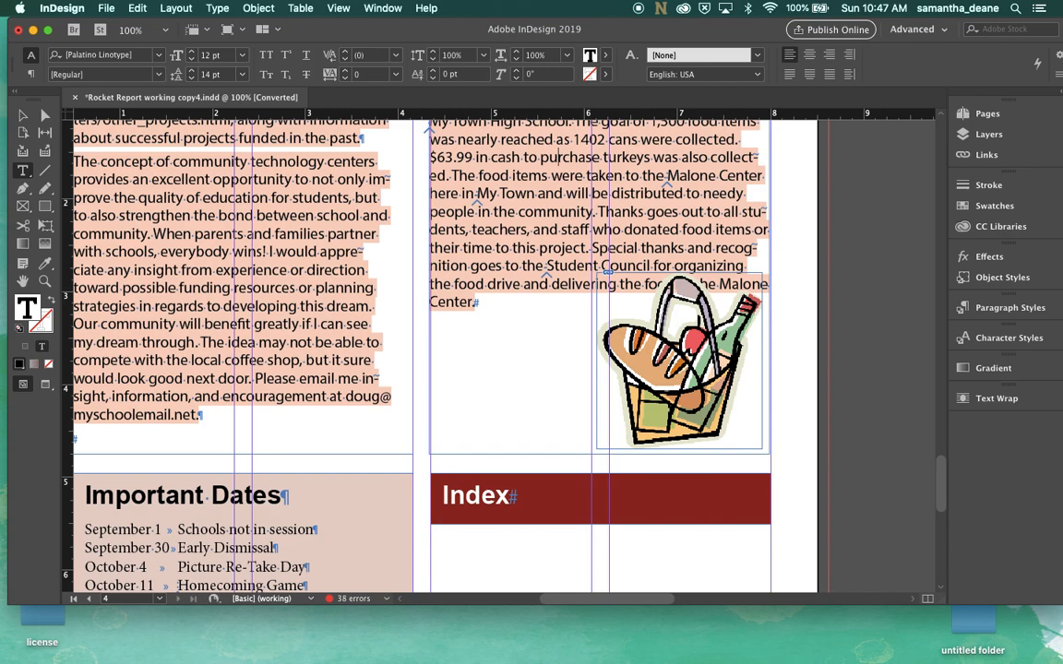
click(22, 115)
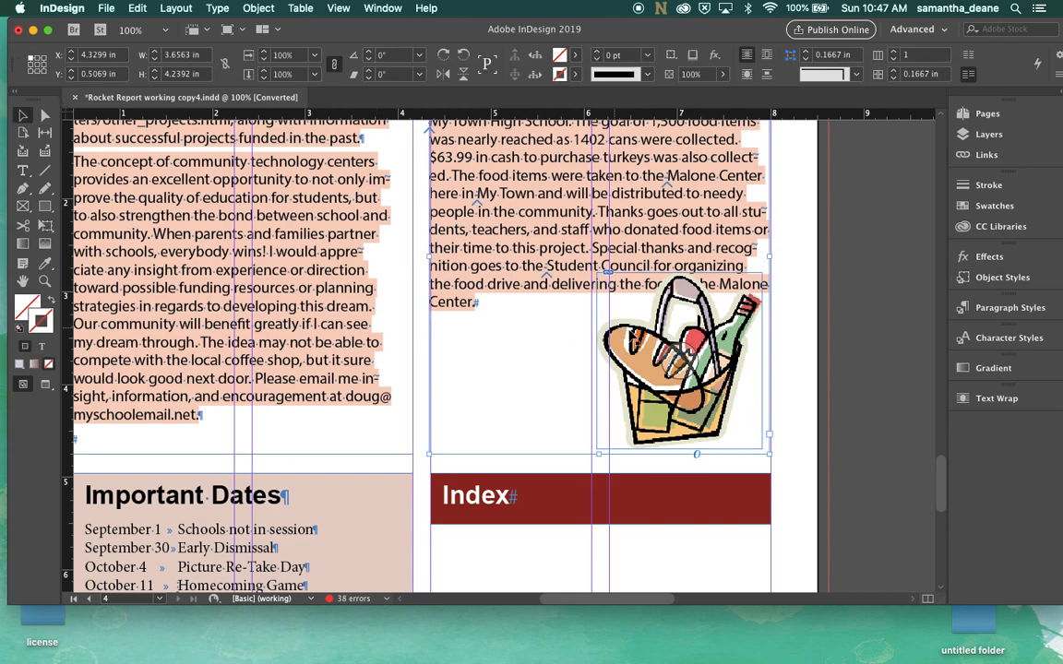
click(691, 367)
click(801, 330)
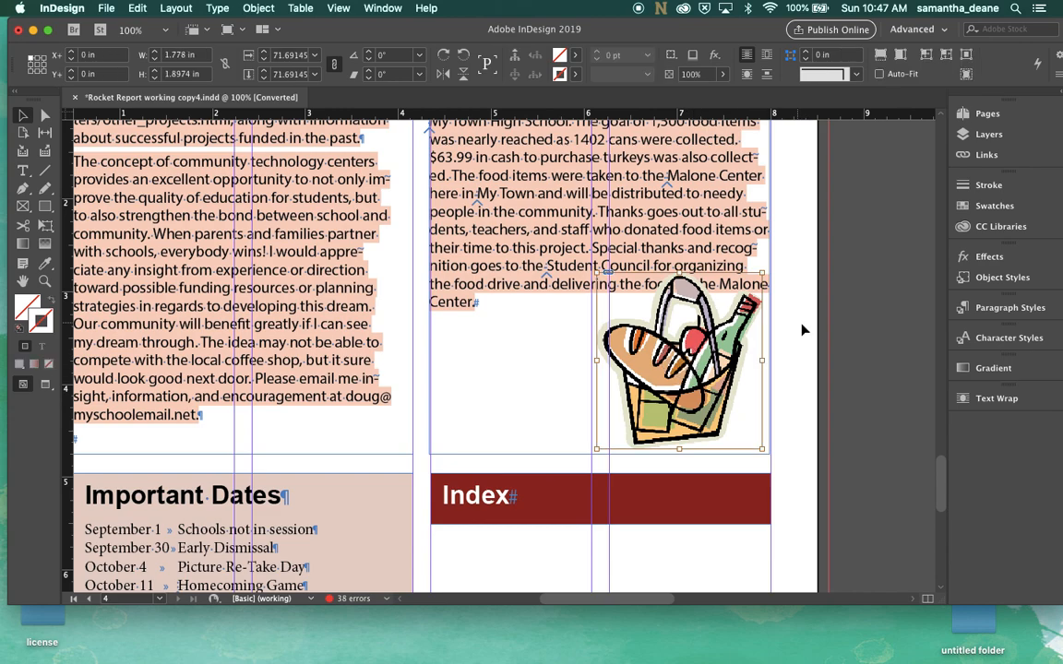
click(762, 339)
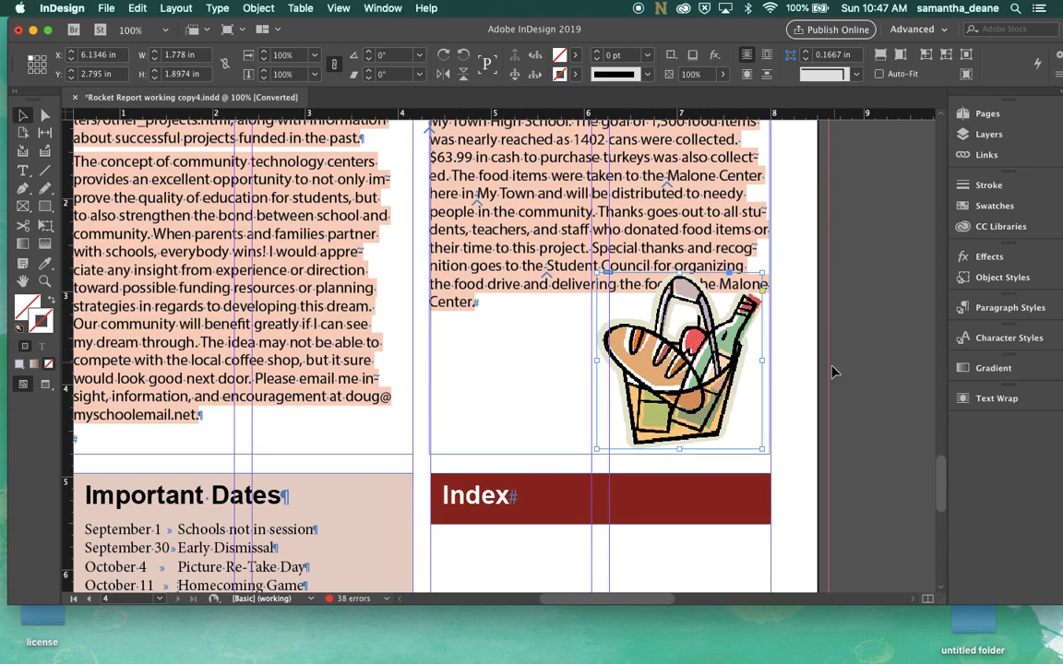
click(995, 398)
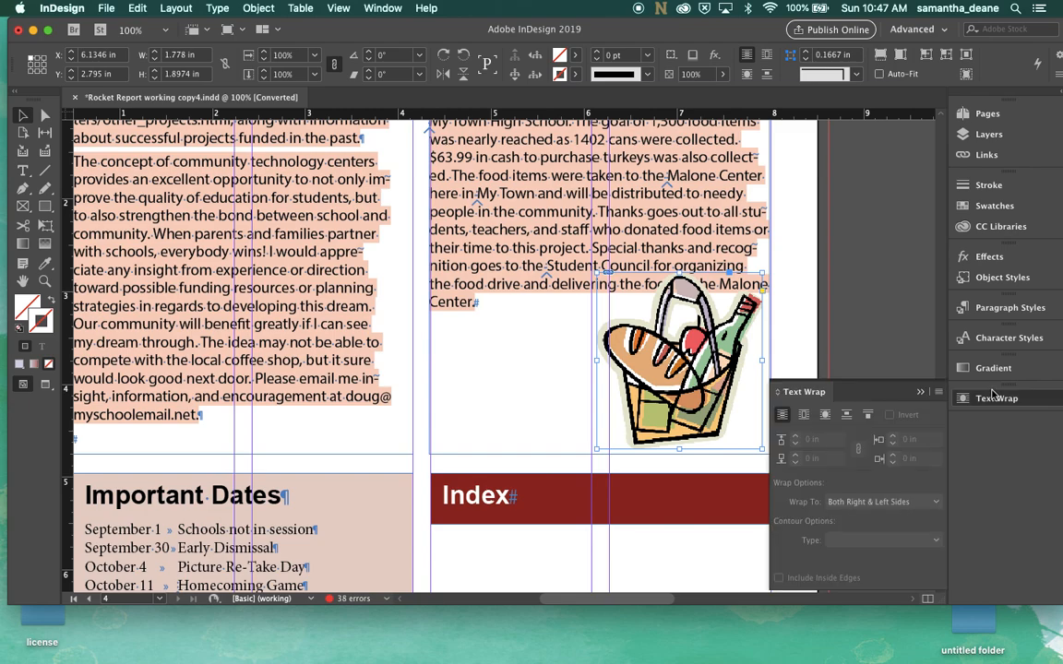
click(803, 415)
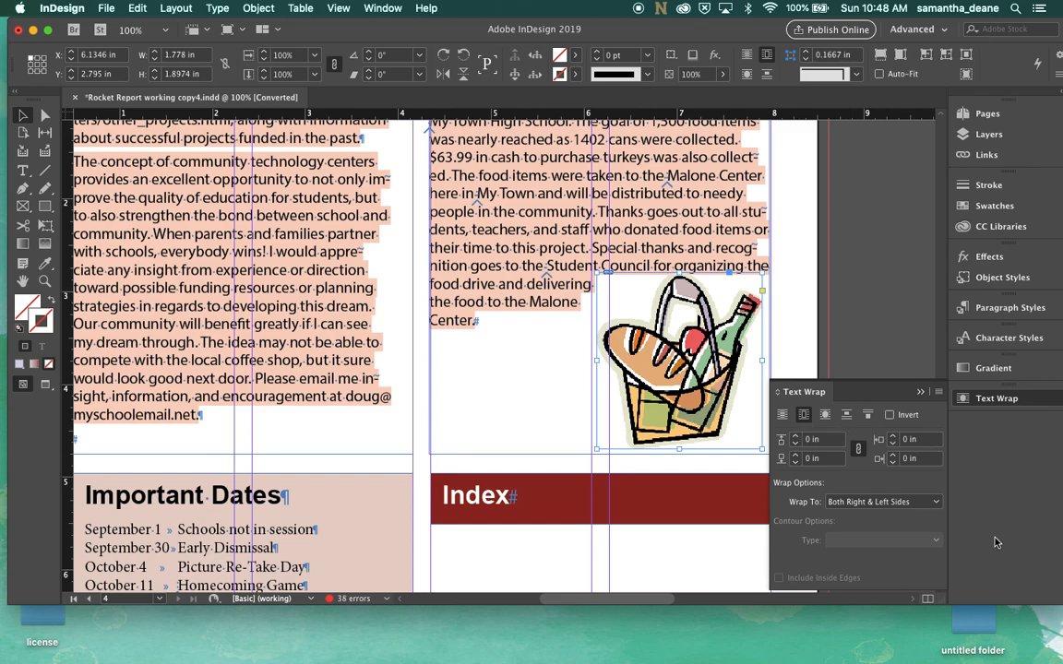
Increase the image's text wrap offsets on all sides to 0.25 in
click(799, 441)
click(799, 442)
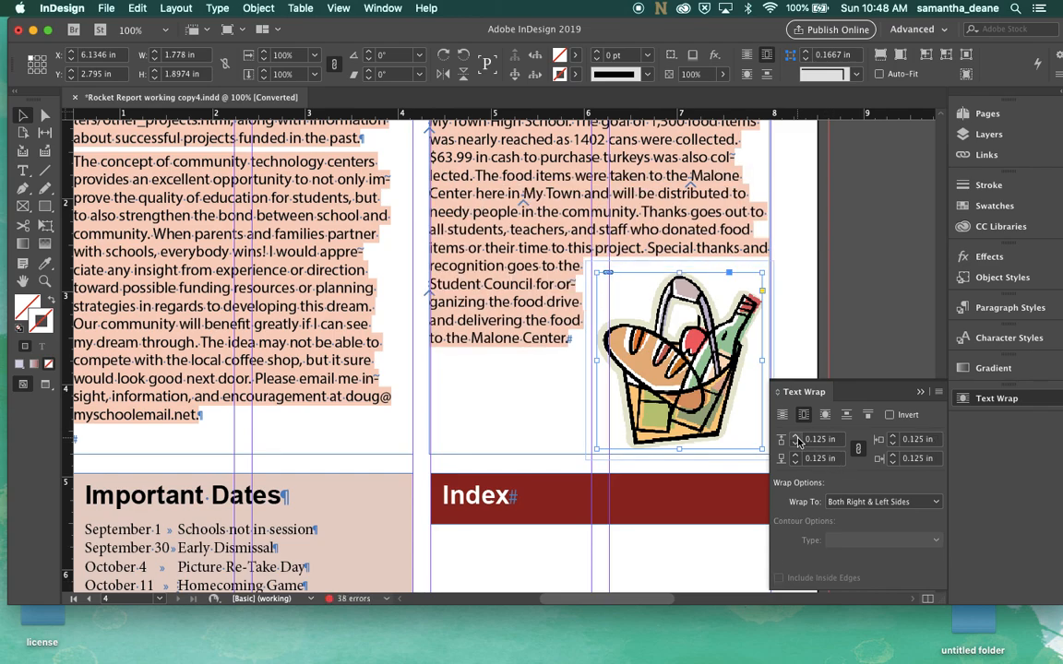
click(893, 455)
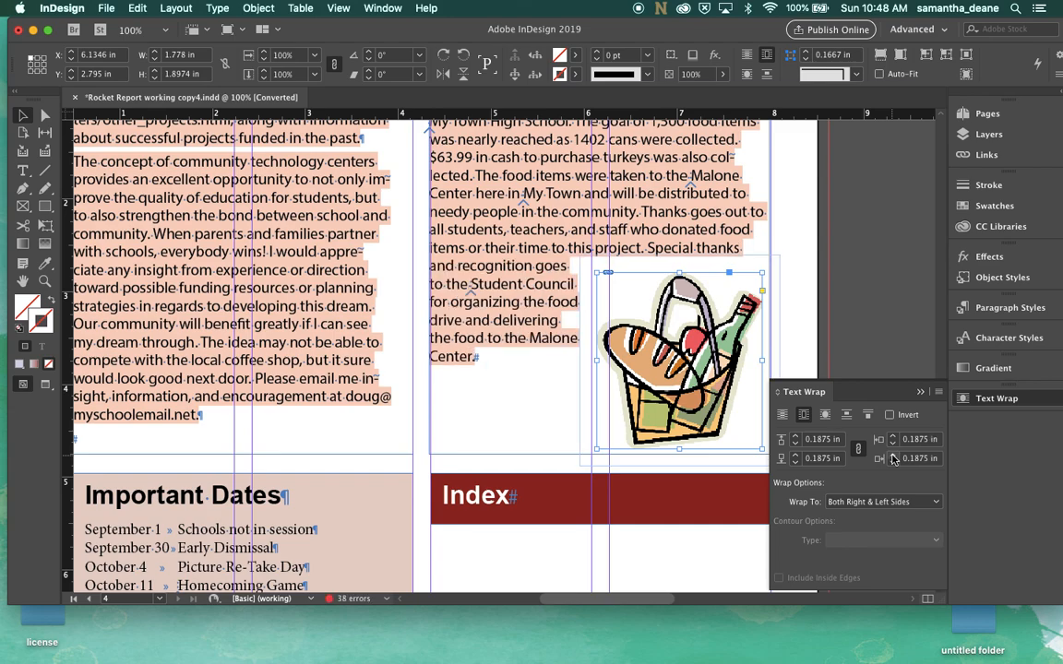
click(893, 456)
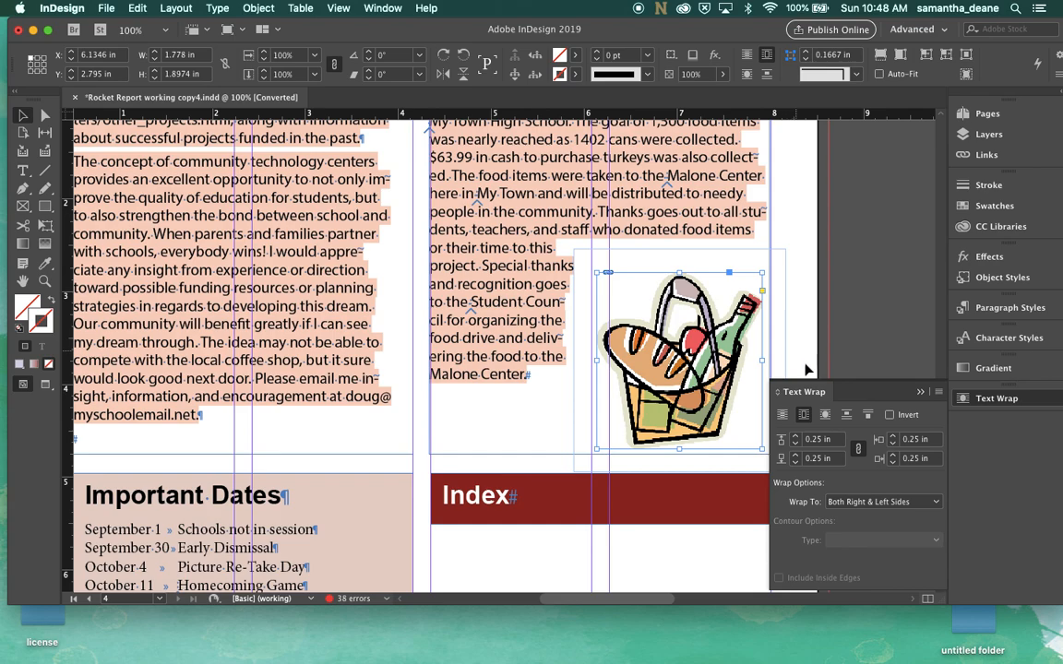
click(924, 393)
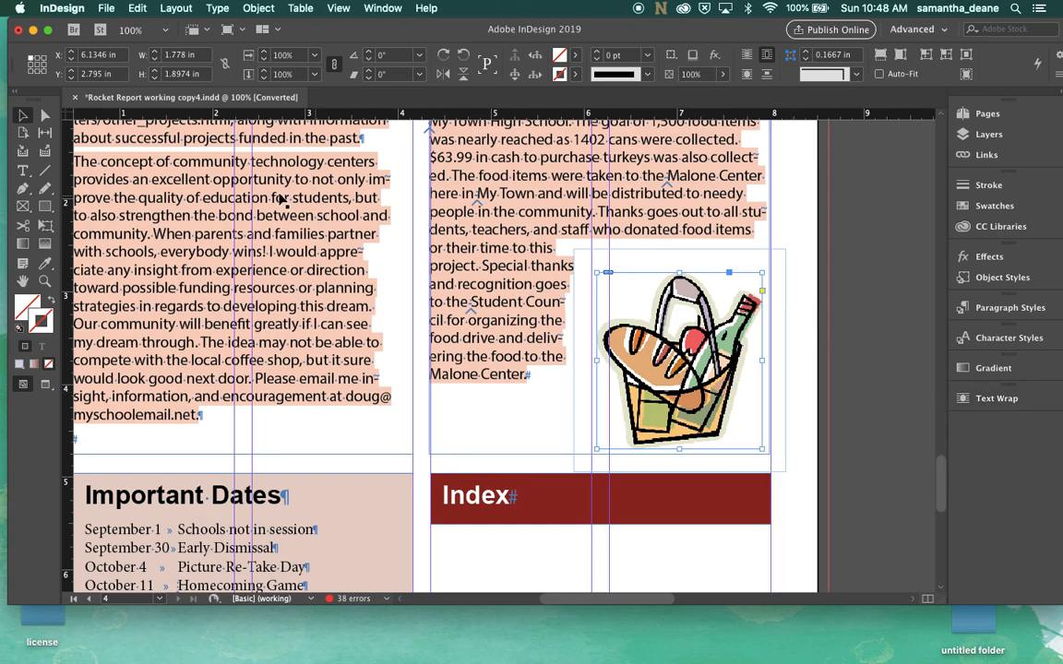
Add an anchor point to the top edge of the image's text wrap boundary with the Add Anchor Point Tool
click(24, 192)
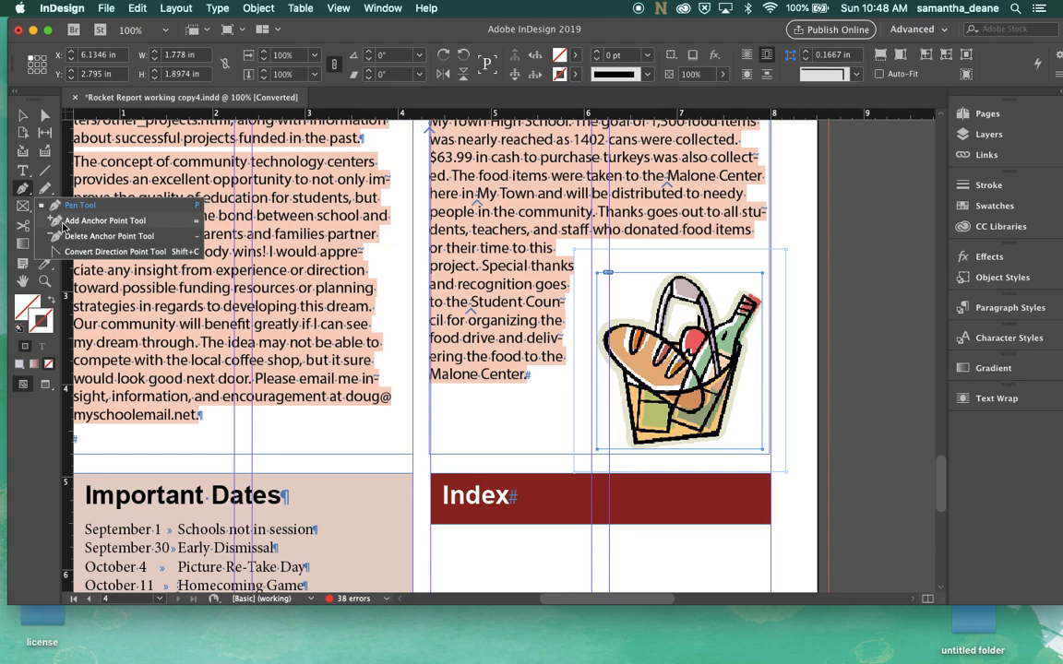
click(62, 222)
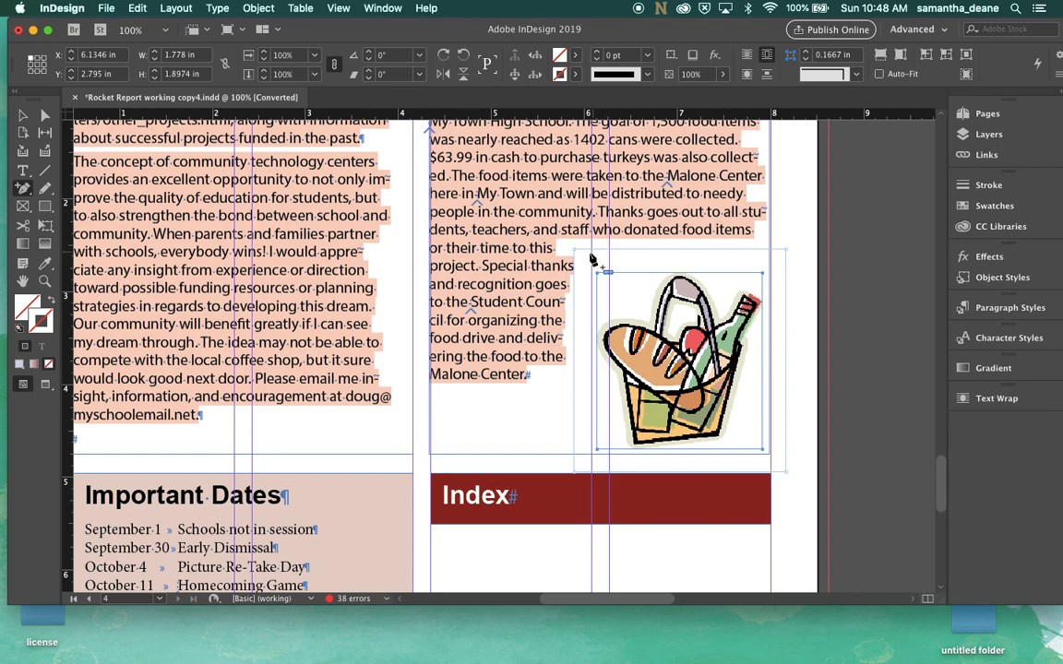
click(657, 251)
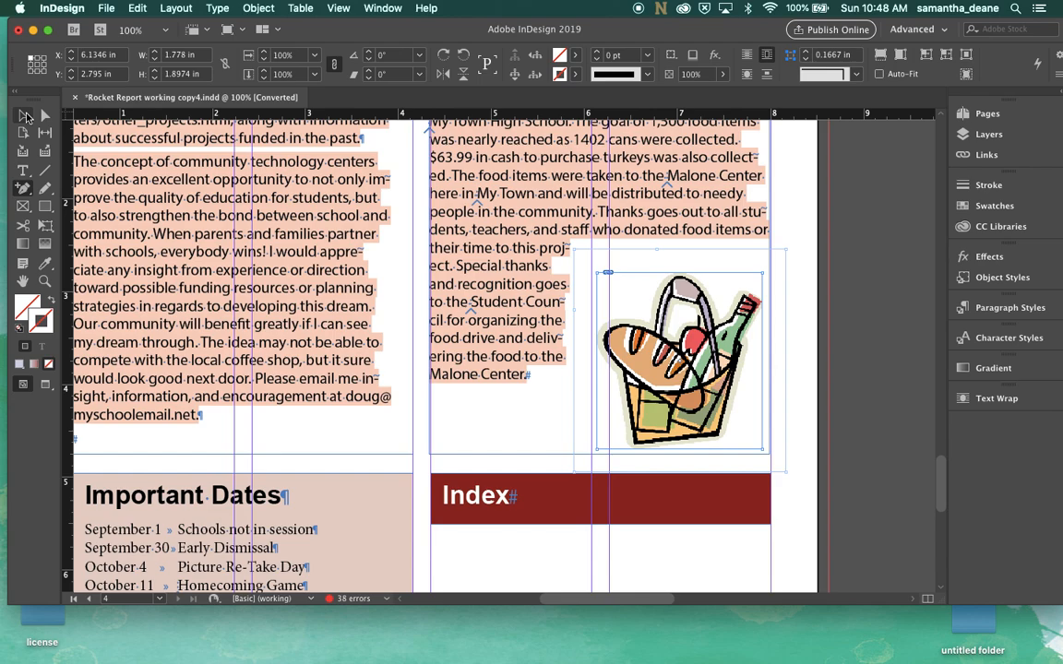
Drag the wrap boundary's top-left corner point down to about 3.07 in to reshape the text wrap
click(24, 115)
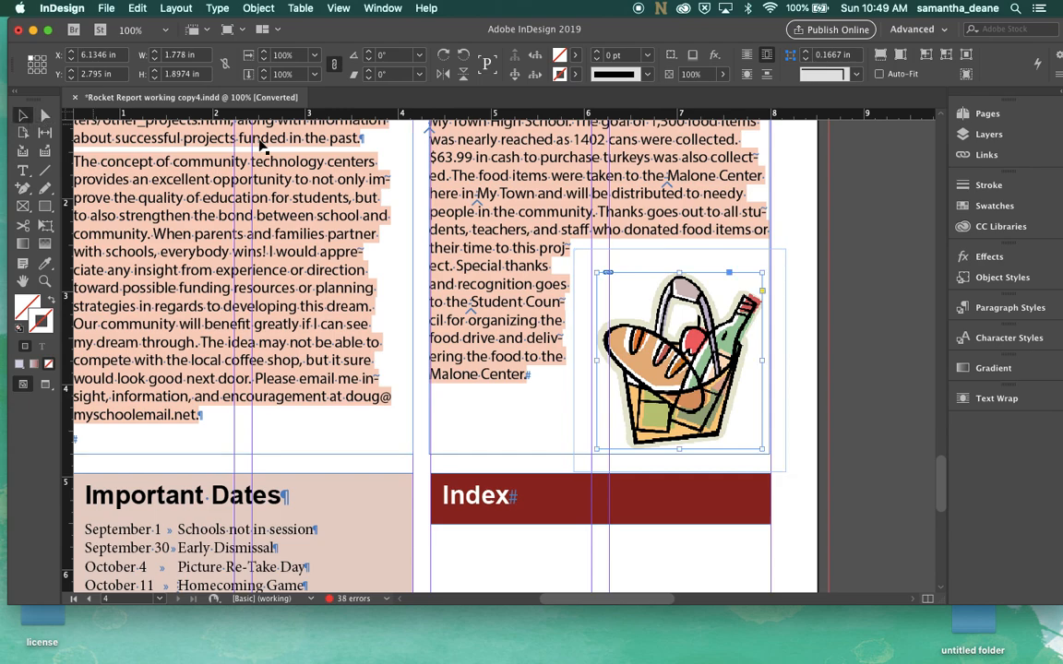
click(44, 115)
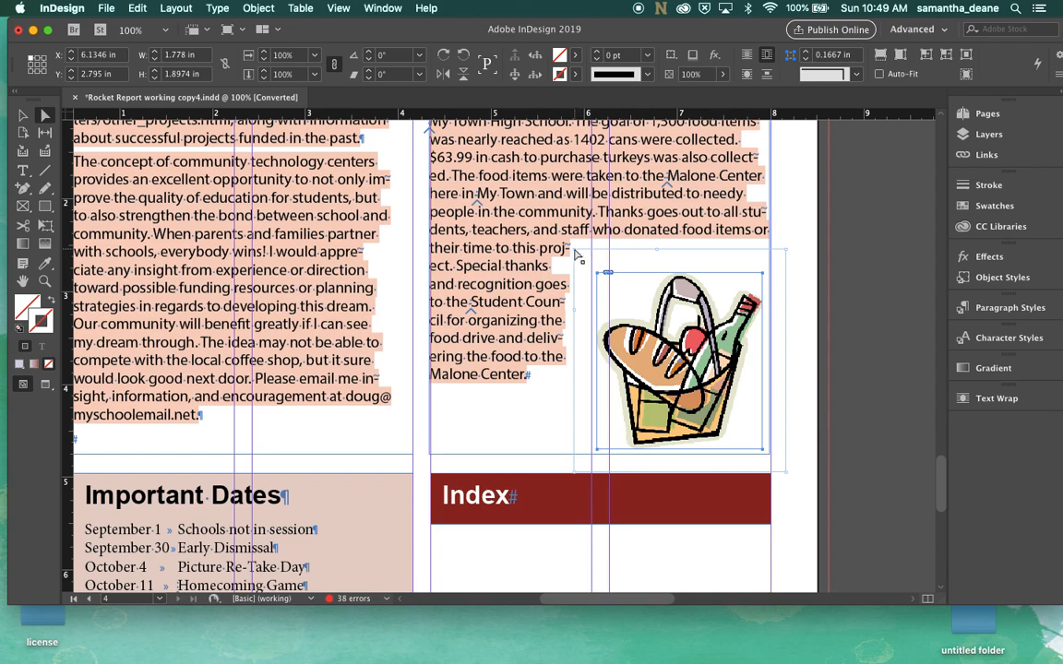
drag(573, 250, 572, 328)
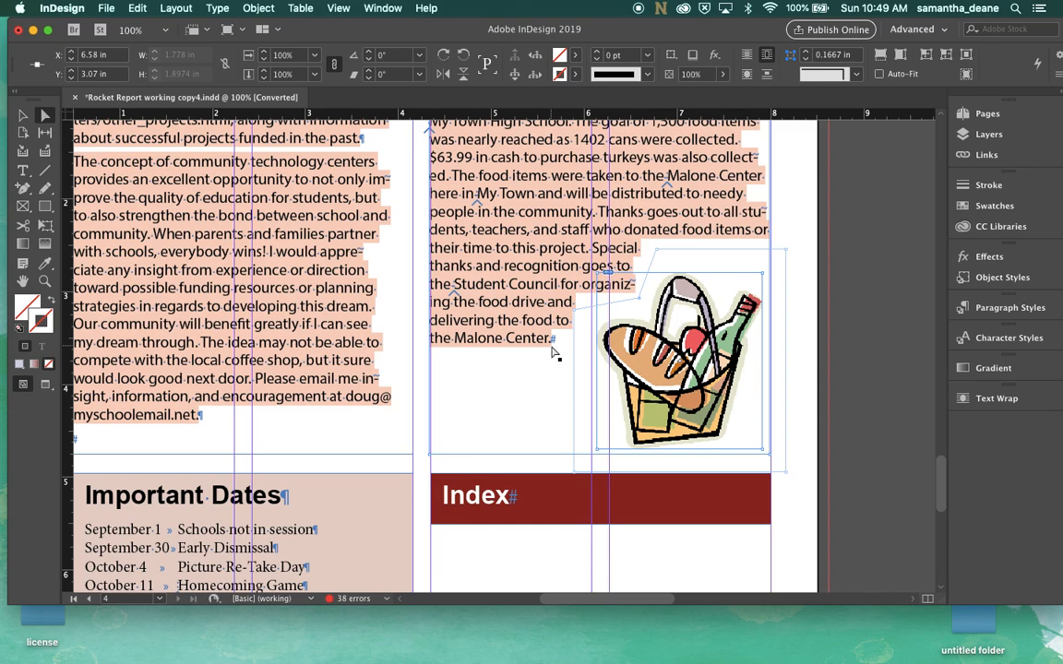
scroll(540, 395, down, 3)
scroll(539, 395, down, 1)
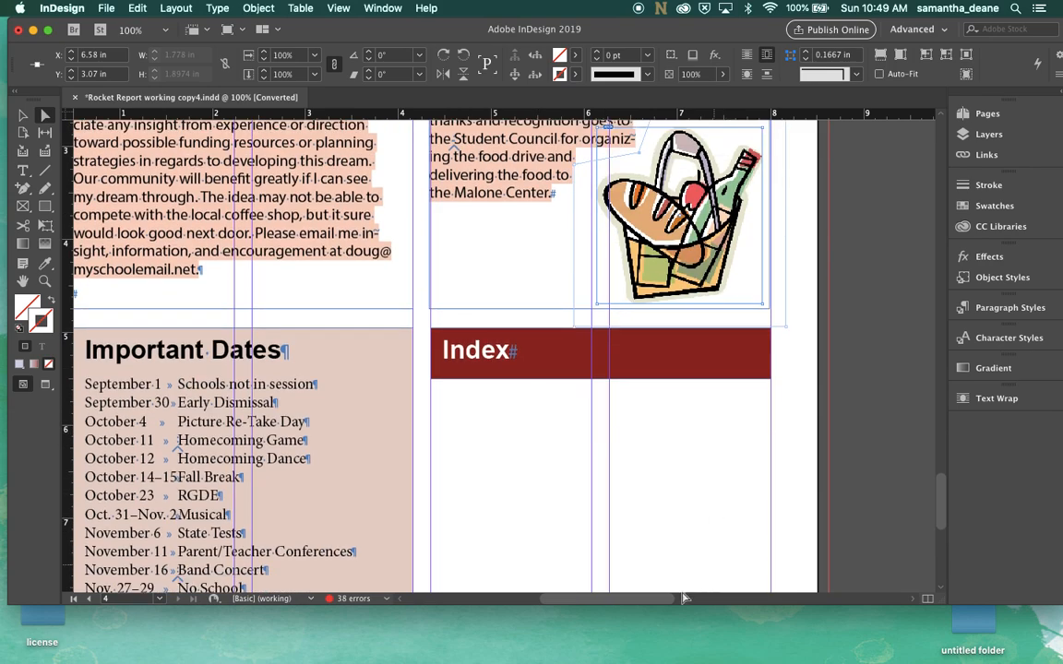
drag(647, 599, 609, 613)
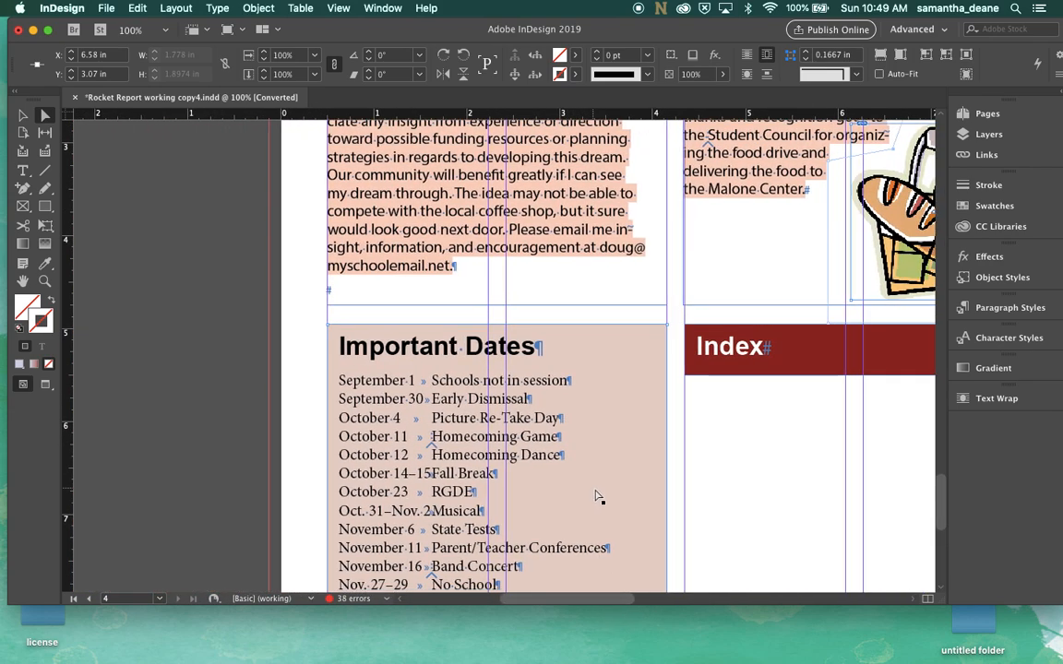
Select all the date lines in the Important Dates frame and open the Tabs panel
scroll(598, 496, down, 5)
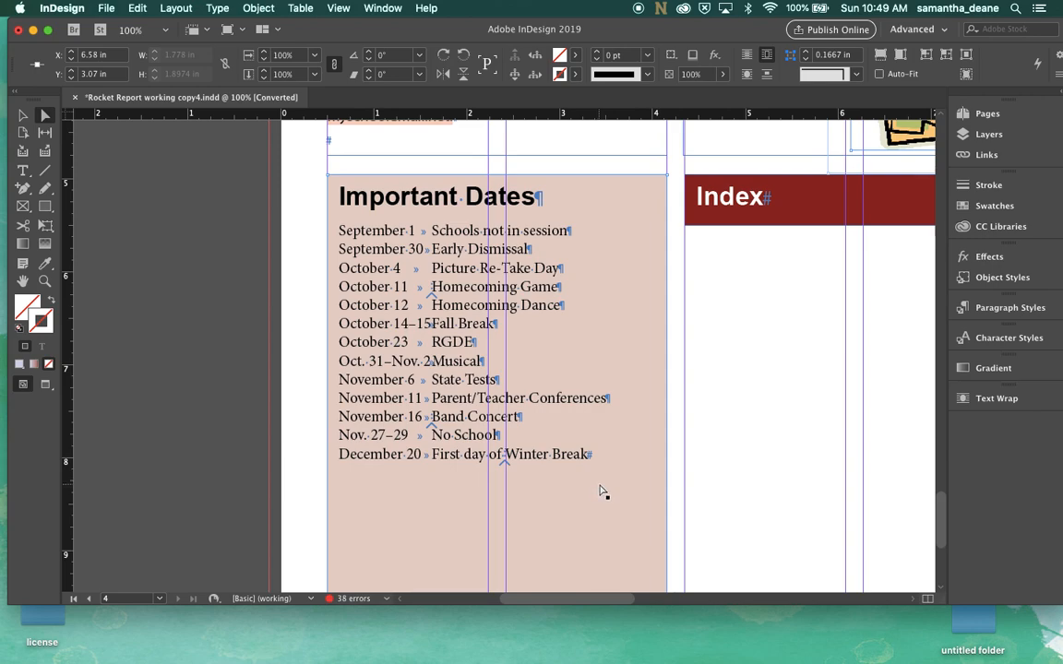
scroll(509, 467, right, 2)
scroll(509, 467, up, 1)
scroll(509, 467, right, 1)
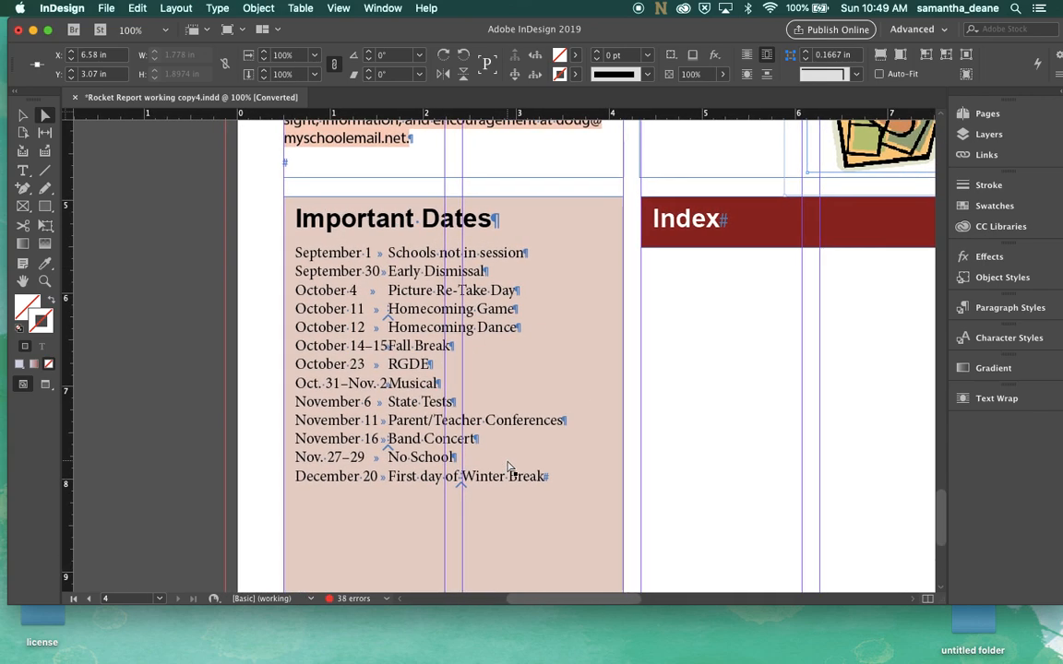
scroll(508, 466, right, 2)
scroll(508, 467, up, 1)
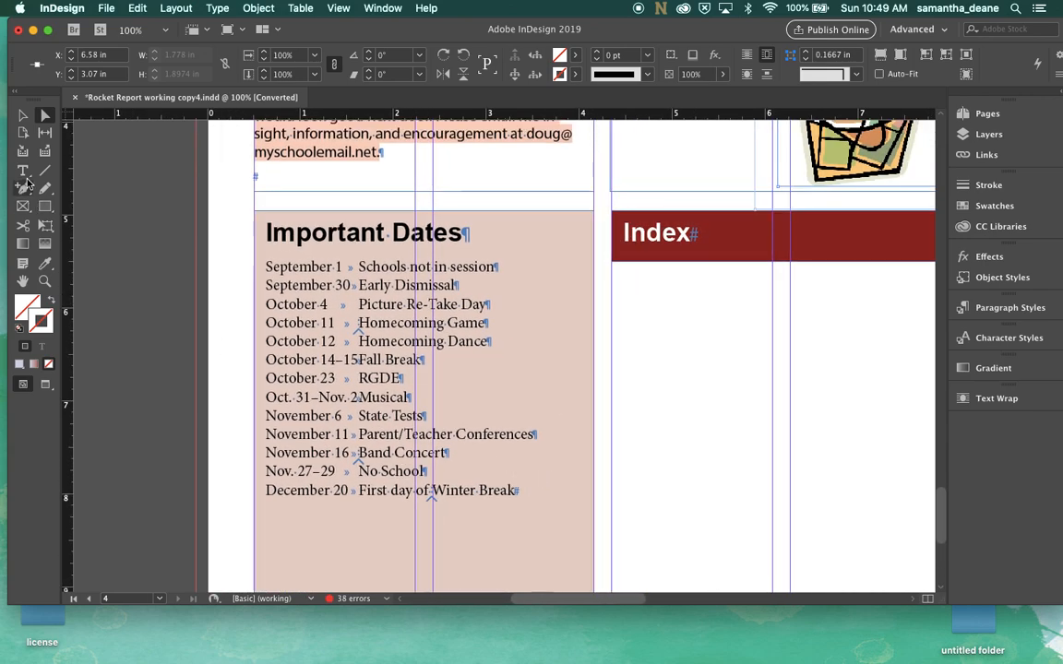
click(26, 173)
drag(514, 491, 263, 268)
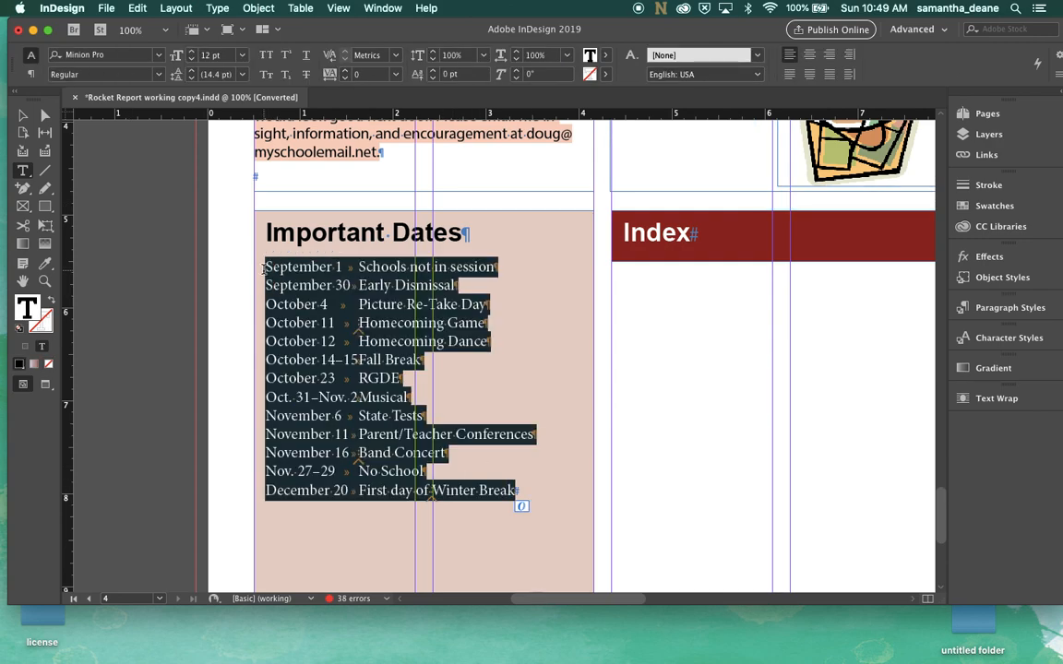
click(217, 8)
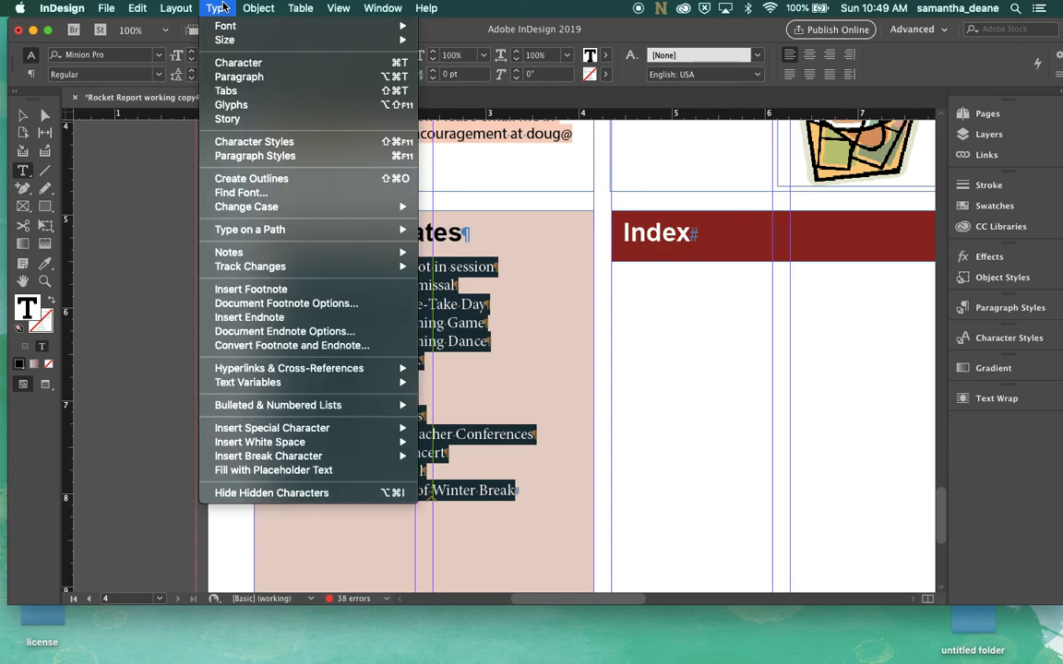
mouse_move(272, 226)
click(241, 93)
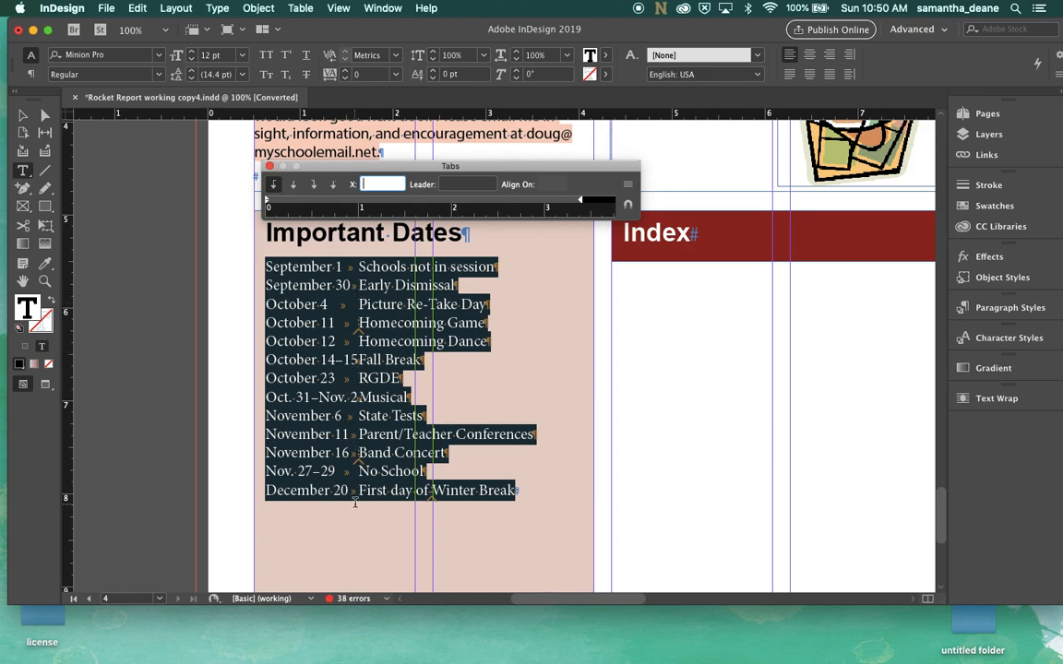
Set a right-justified tab stop at 3.3333 in with a period leader for the selected date list
click(370, 201)
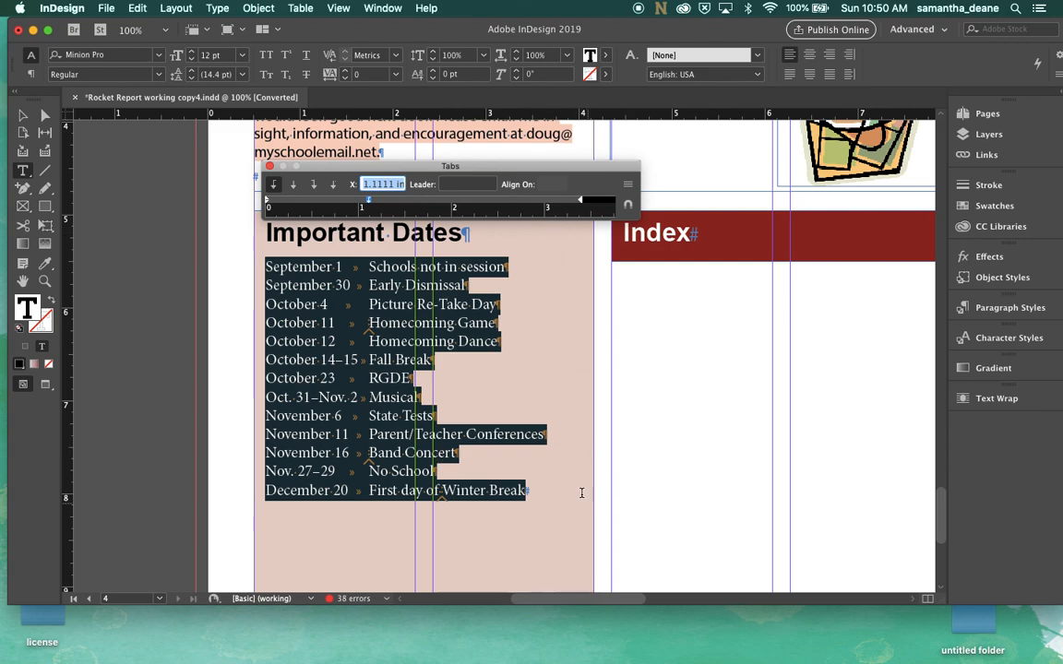
drag(363, 199, 360, 166)
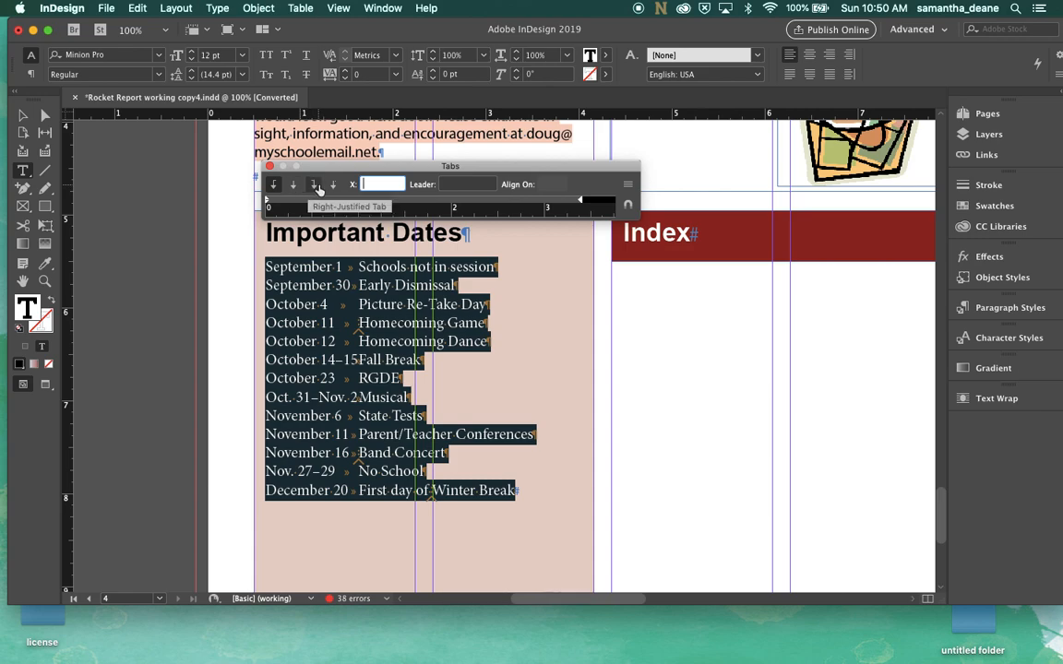
click(319, 189)
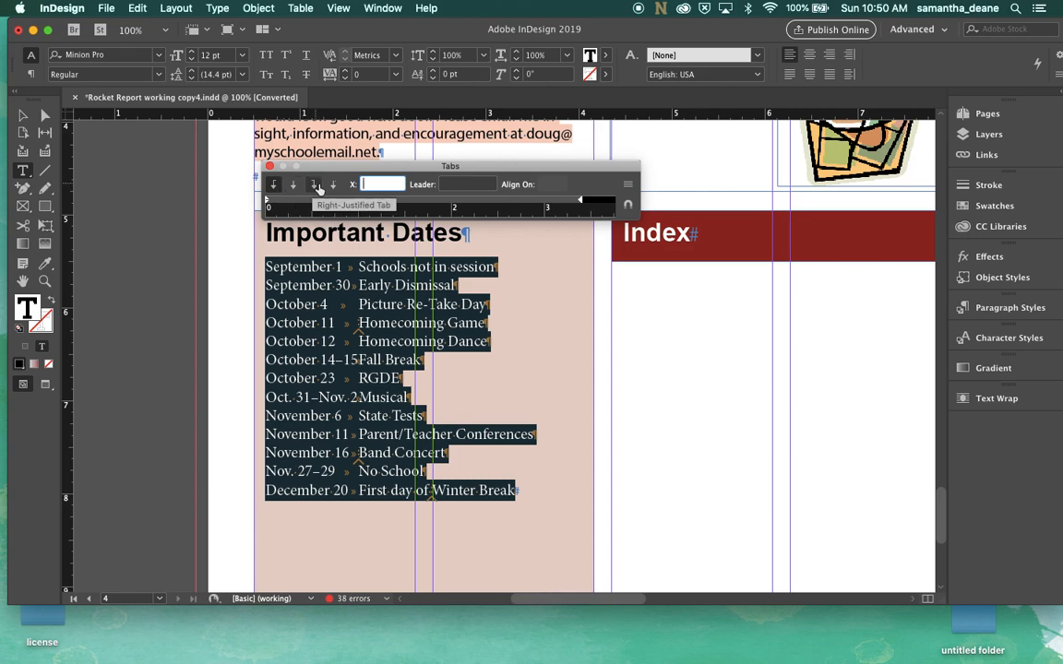
click(571, 204)
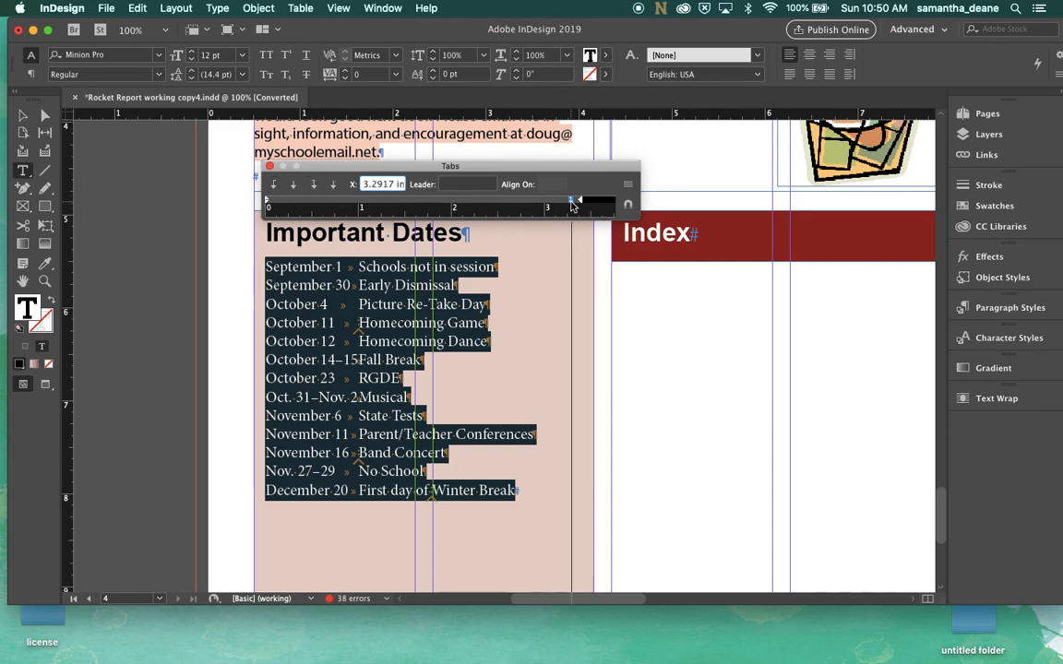
drag(572, 204, 576, 205)
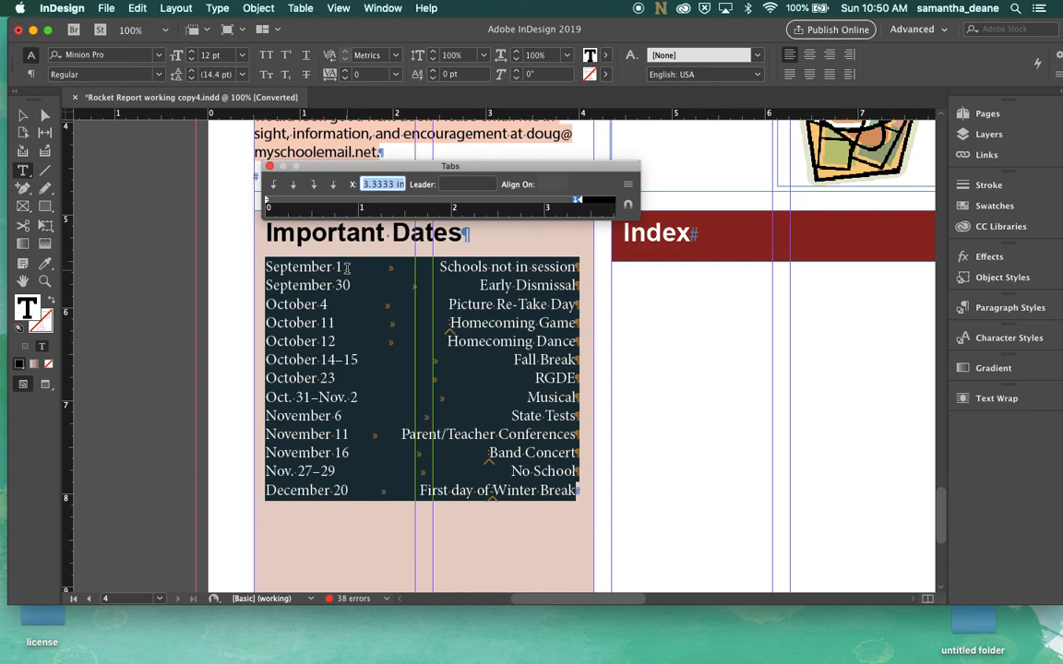
click(453, 183)
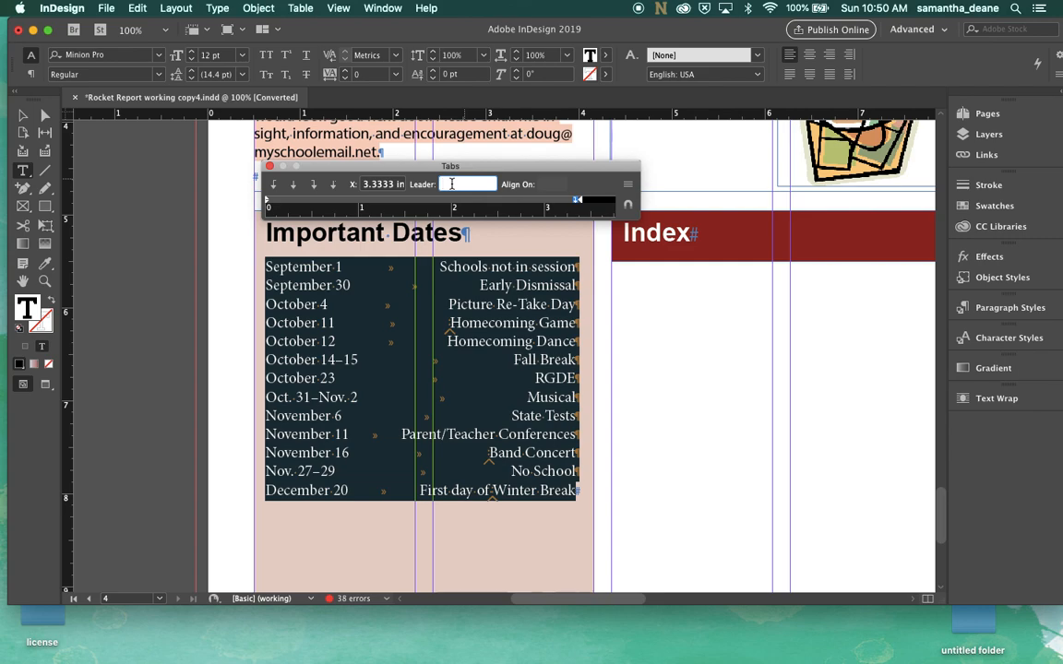
text(.)
key(Return)
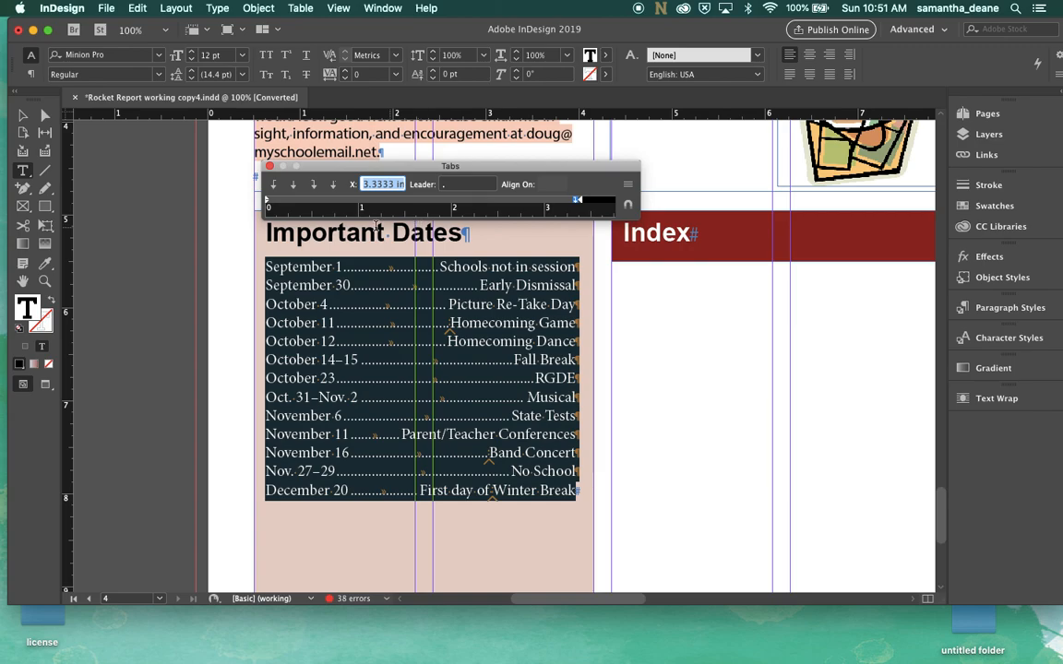
Close the Tabs panel and increase the date list's leading to 25 pt
key(super+minus)
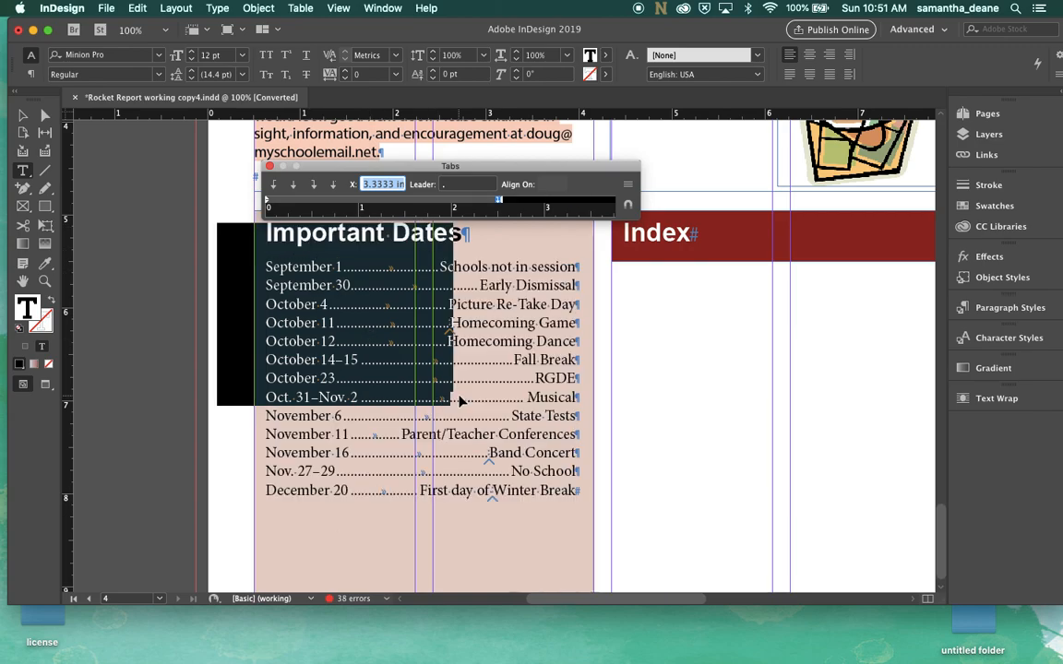
scroll(633, 462, down, 3)
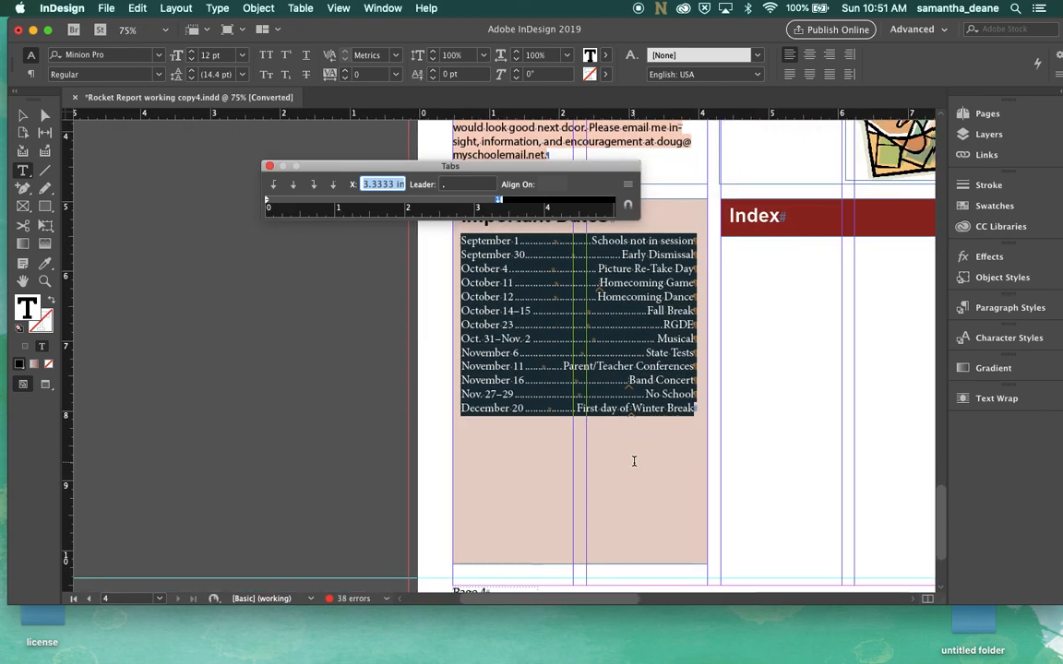
click(269, 167)
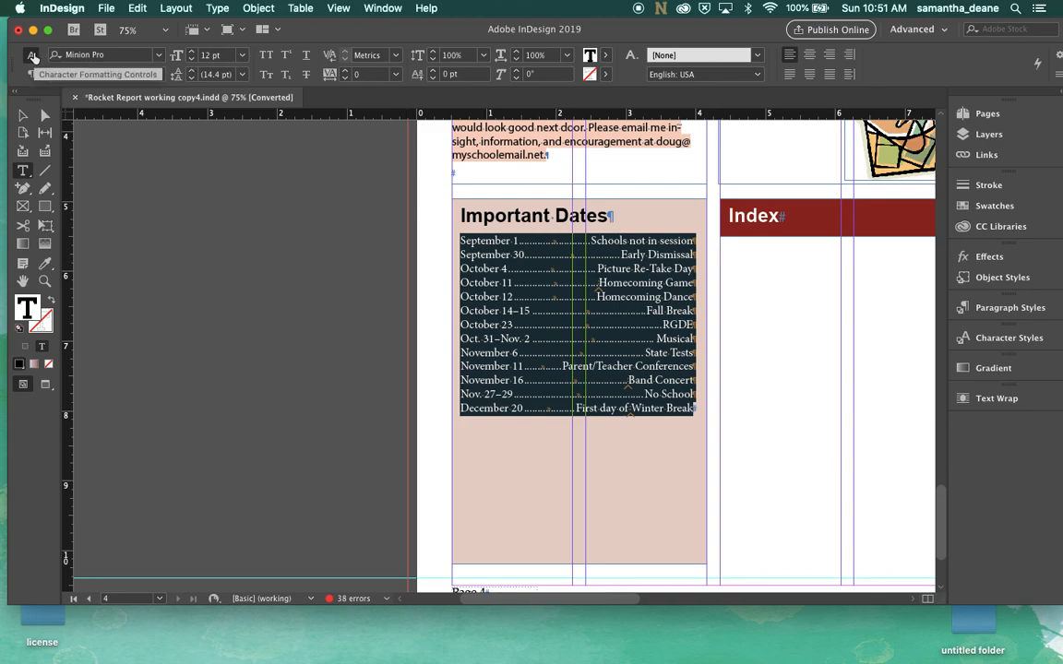
click(191, 72)
click(191, 72)
click(192, 72)
click(192, 72)
click(192, 72)
click(192, 72)
click(192, 72)
click(192, 72)
click(192, 72)
click(192, 72)
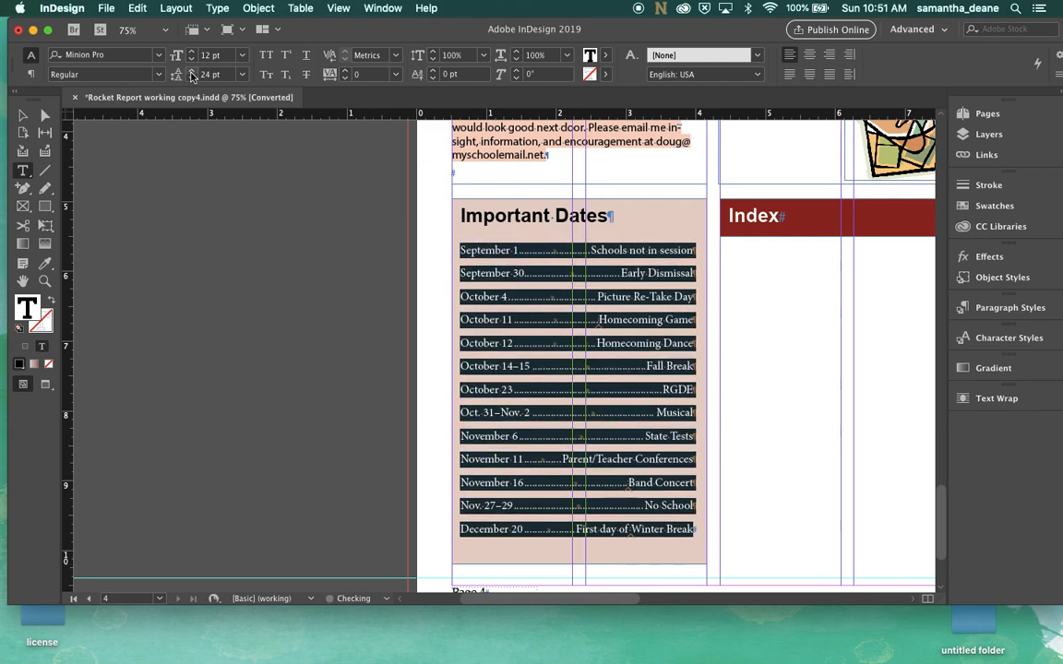
click(192, 71)
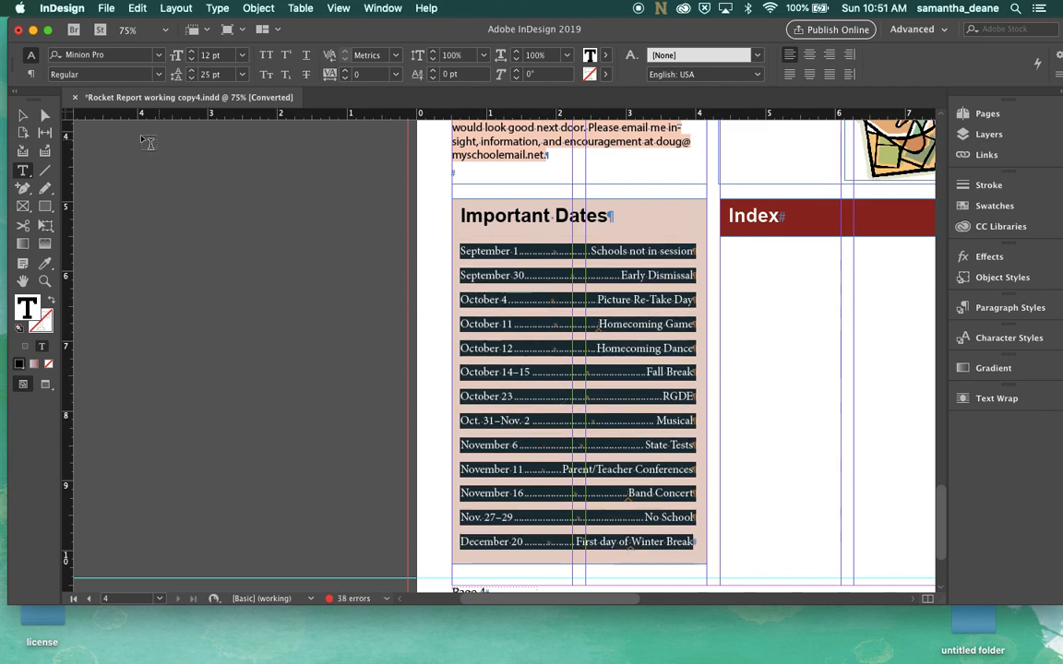
Open the Index panel and move it beside the Important Dates frame
click(22, 115)
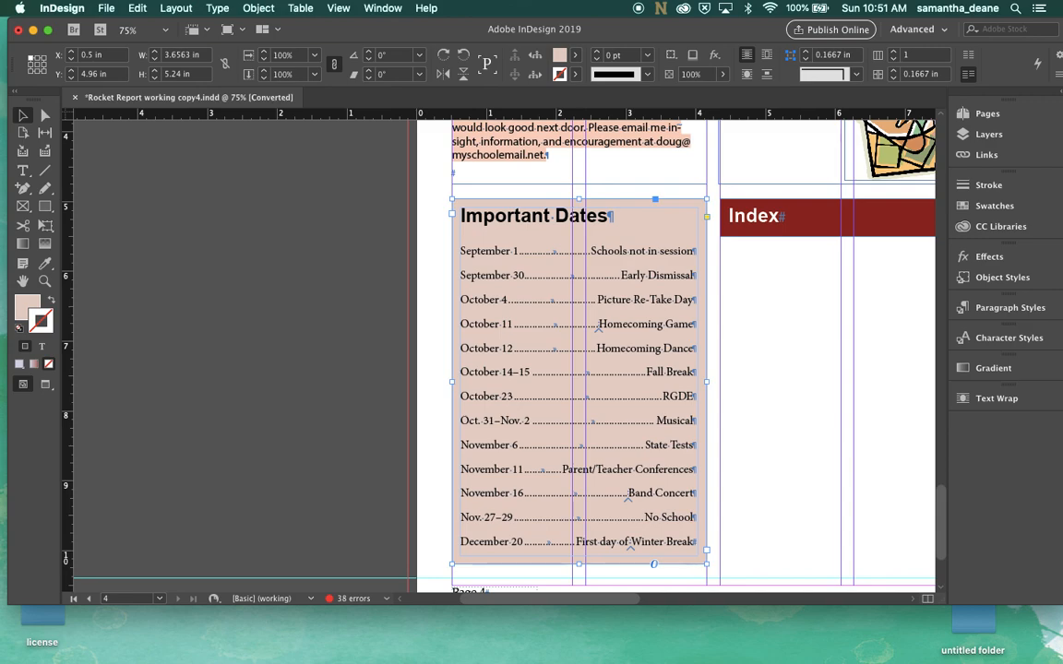
scroll(682, 369, right, 5)
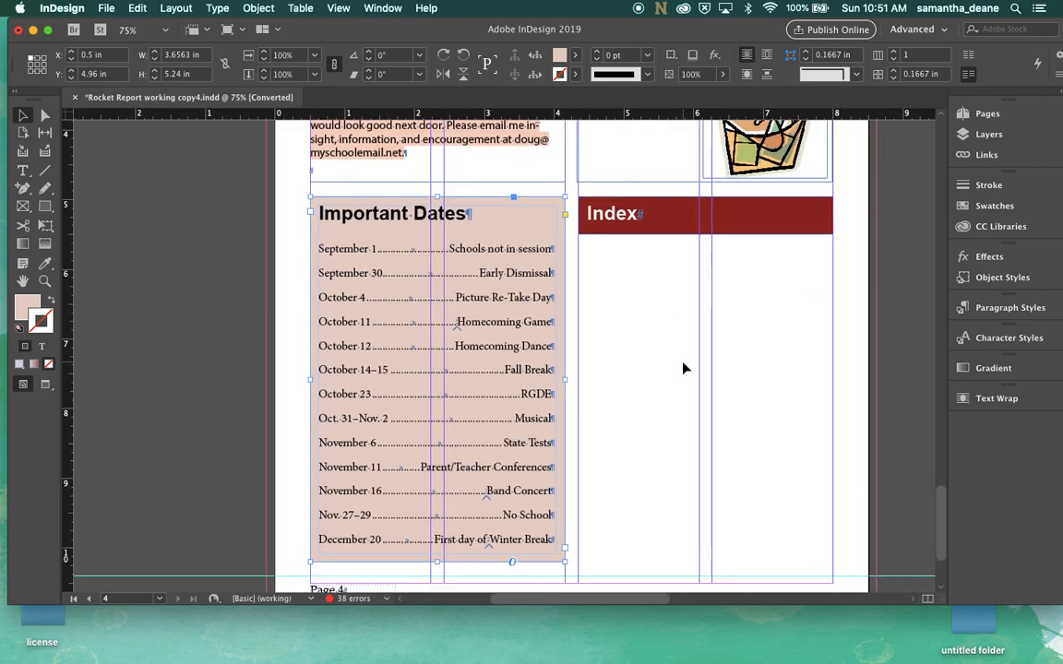
scroll(603, 306, right, 2)
scroll(602, 306, up, 1)
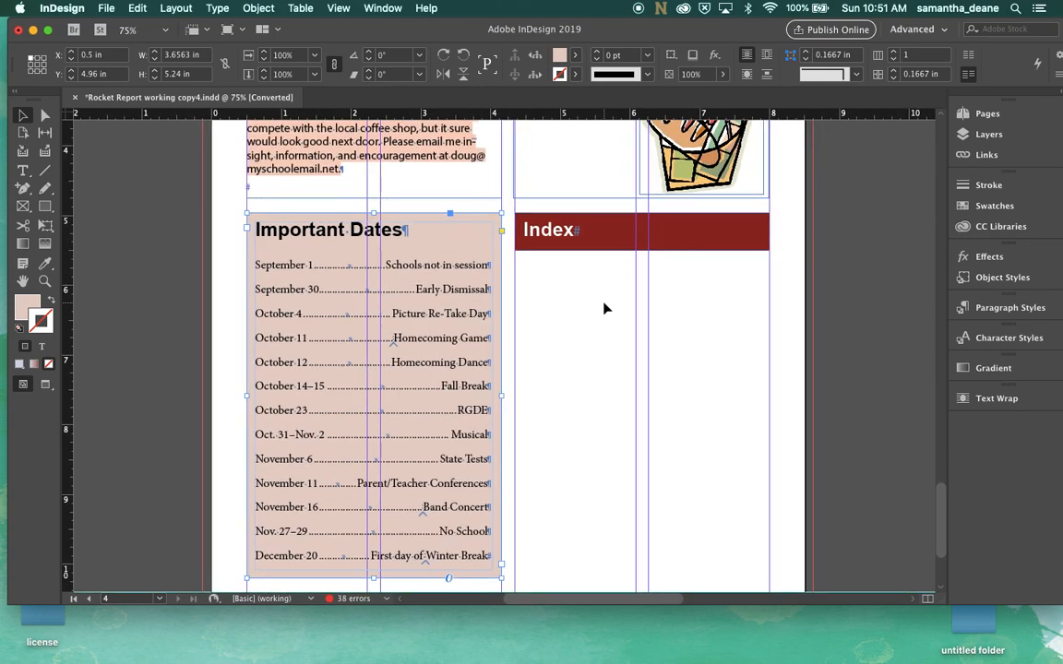
click(384, 8)
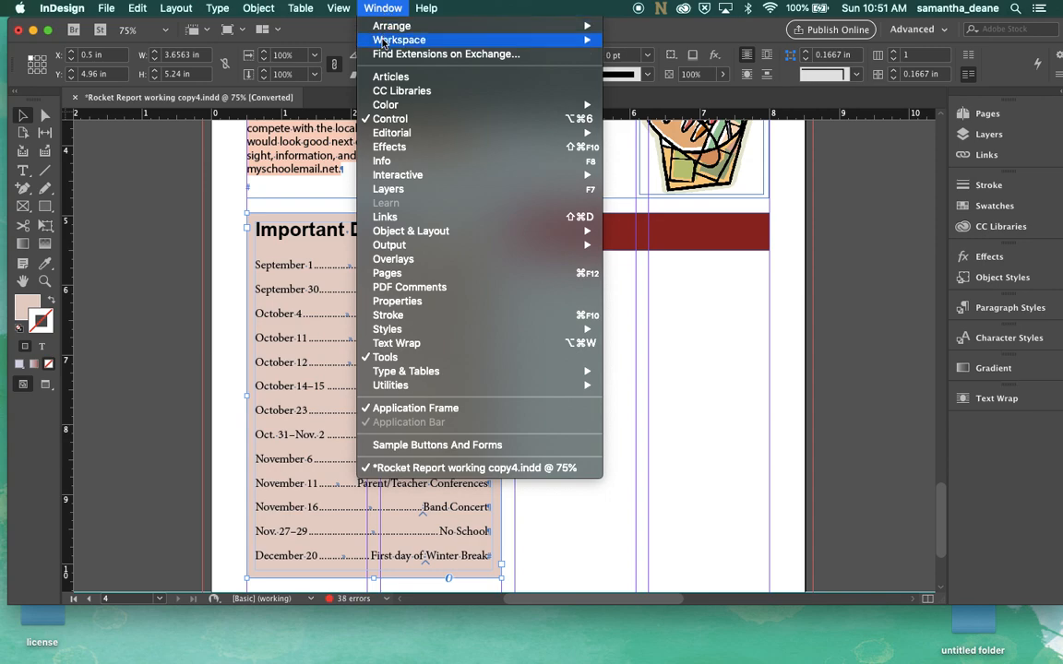
mouse_move(415, 373)
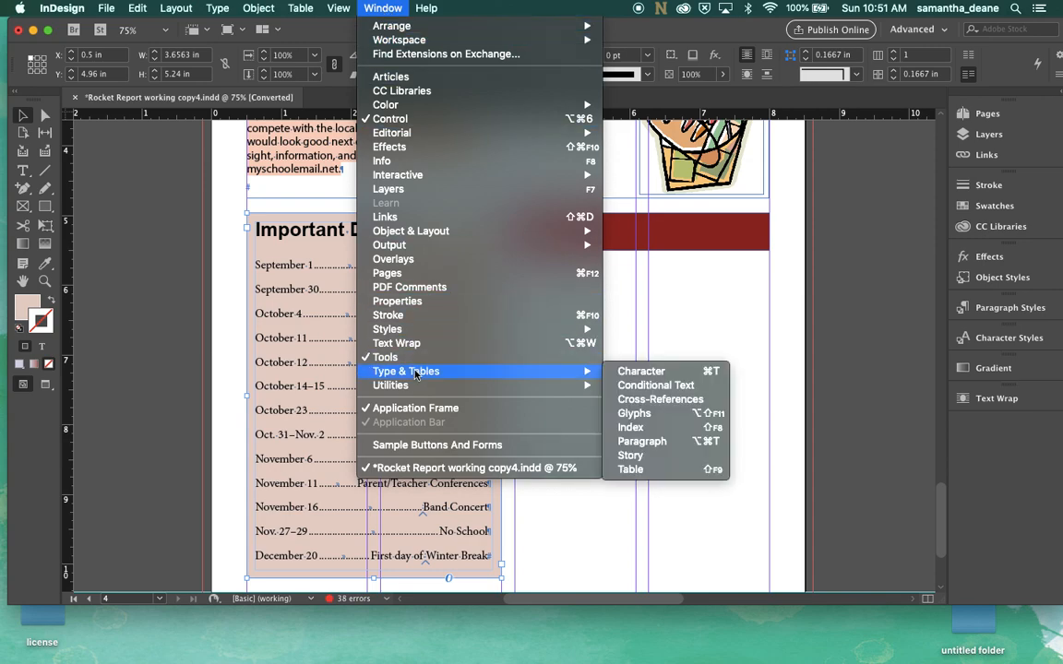
click(666, 432)
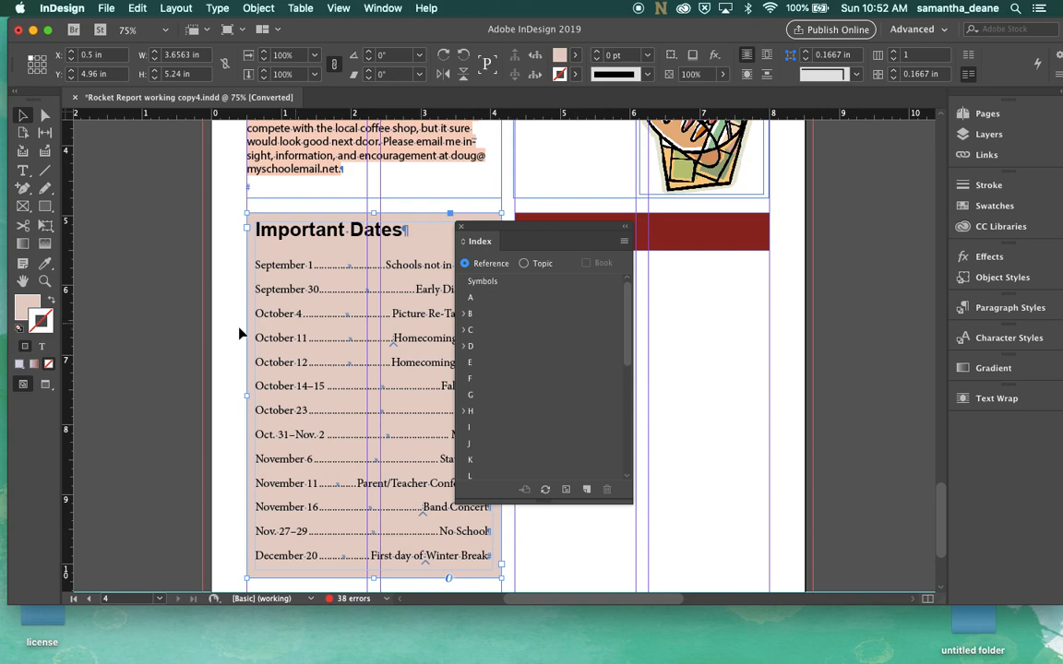
drag(543, 228, 653, 205)
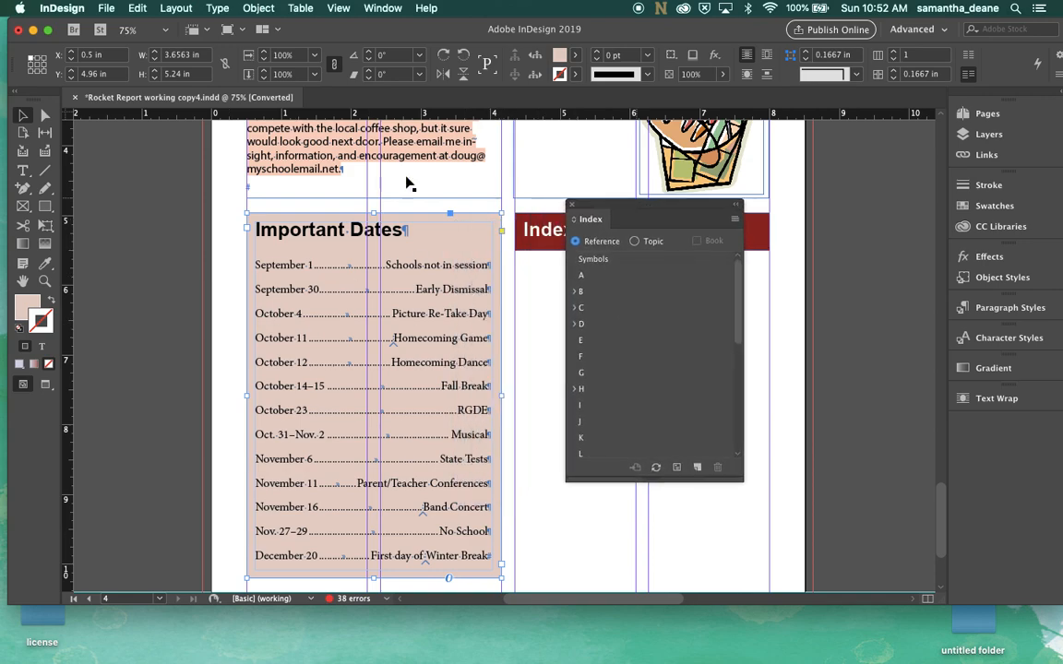
Select the word Homecoming in the October 12 line and add a new index page reference for it
click(24, 171)
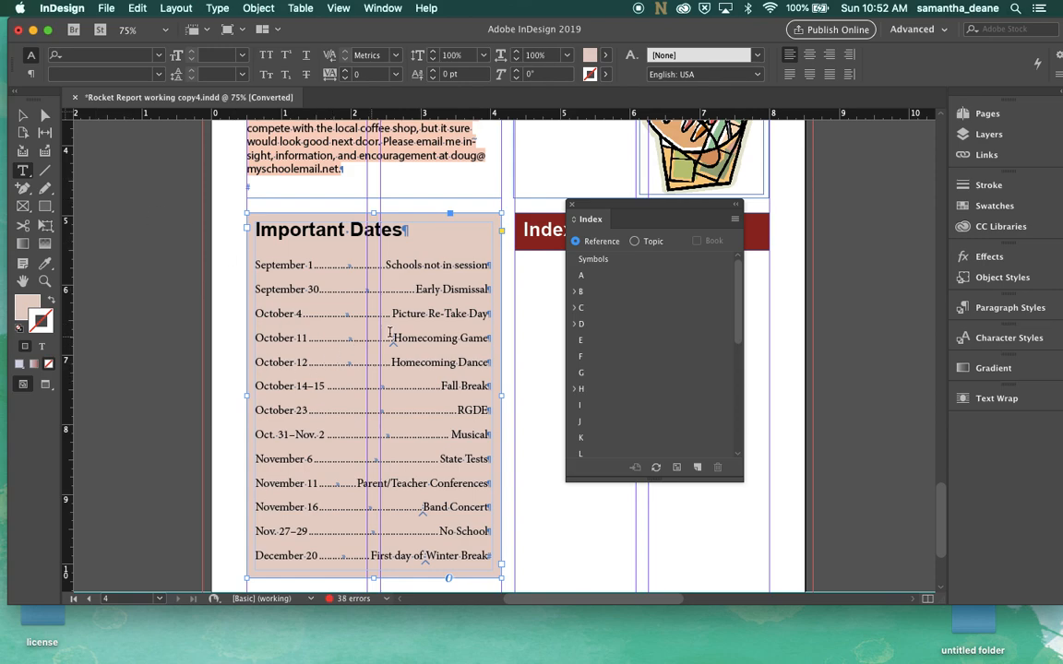
drag(454, 363, 390, 366)
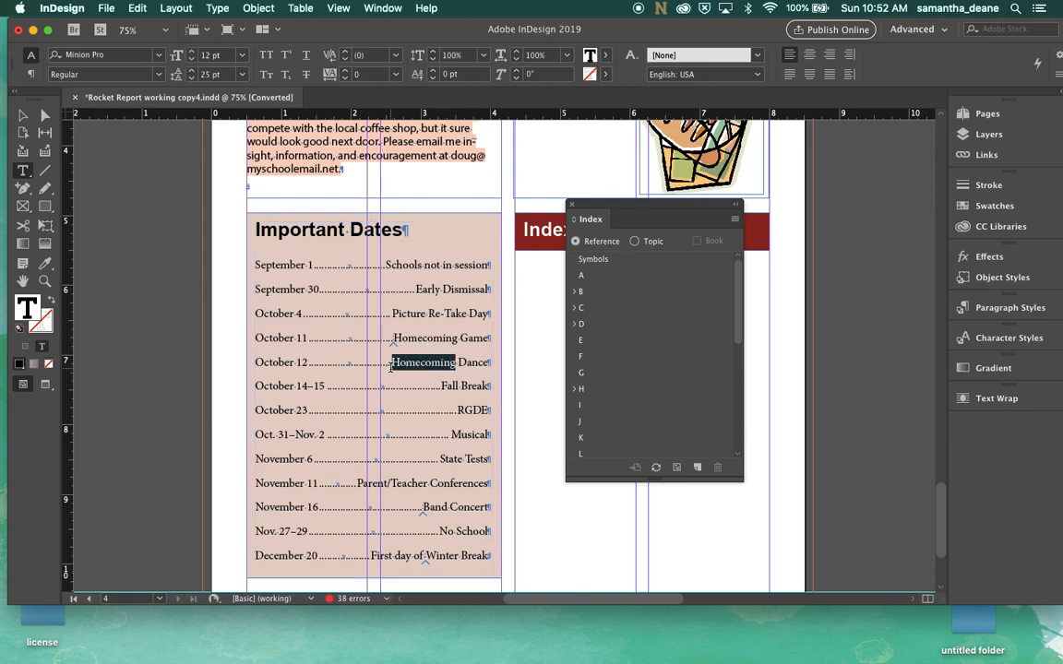
click(735, 222)
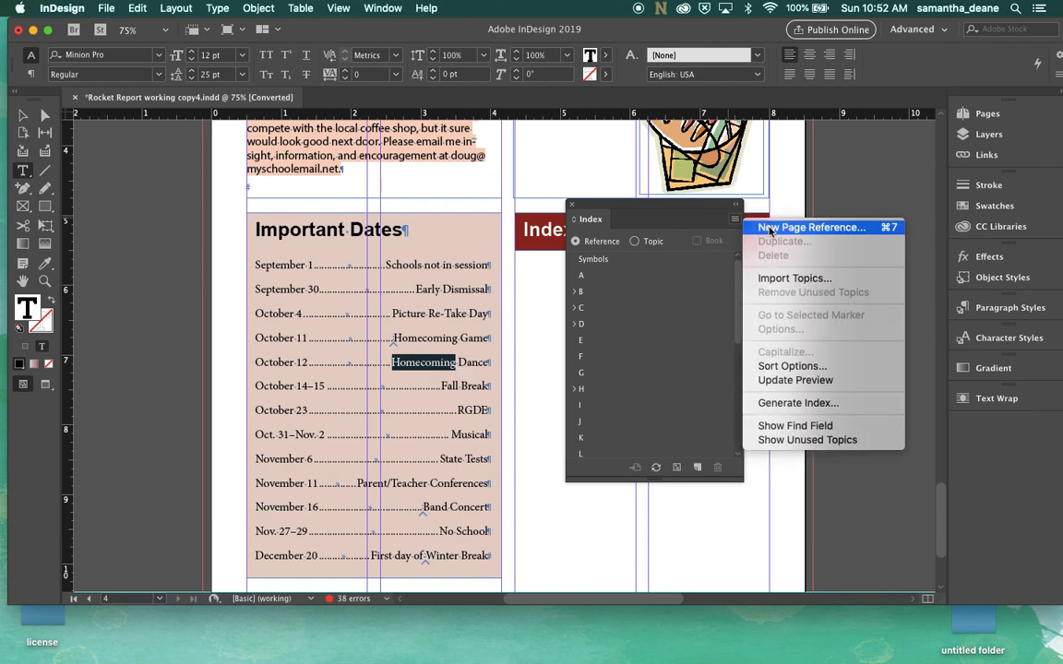
click(771, 228)
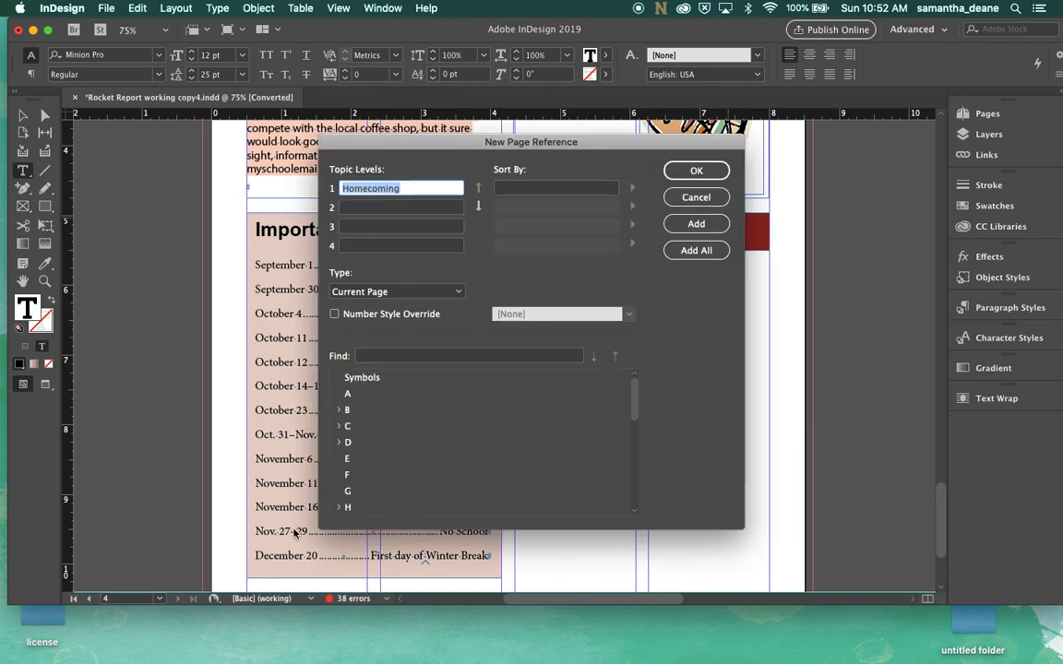
click(716, 176)
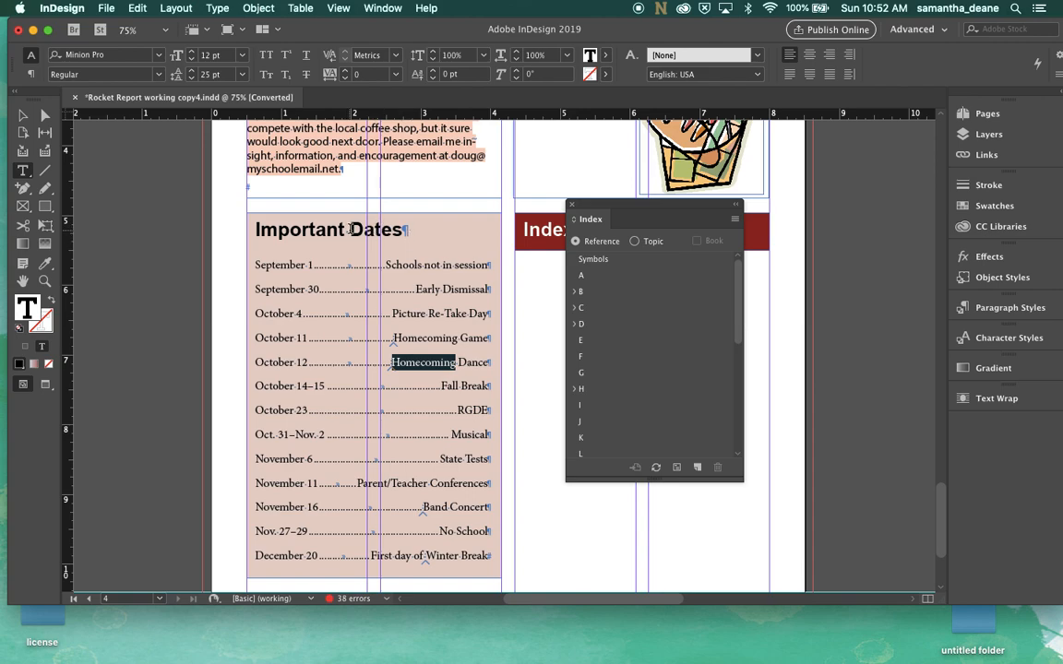
Select the word Dates in the heading and add a new index page reference for it
double_click(400, 222)
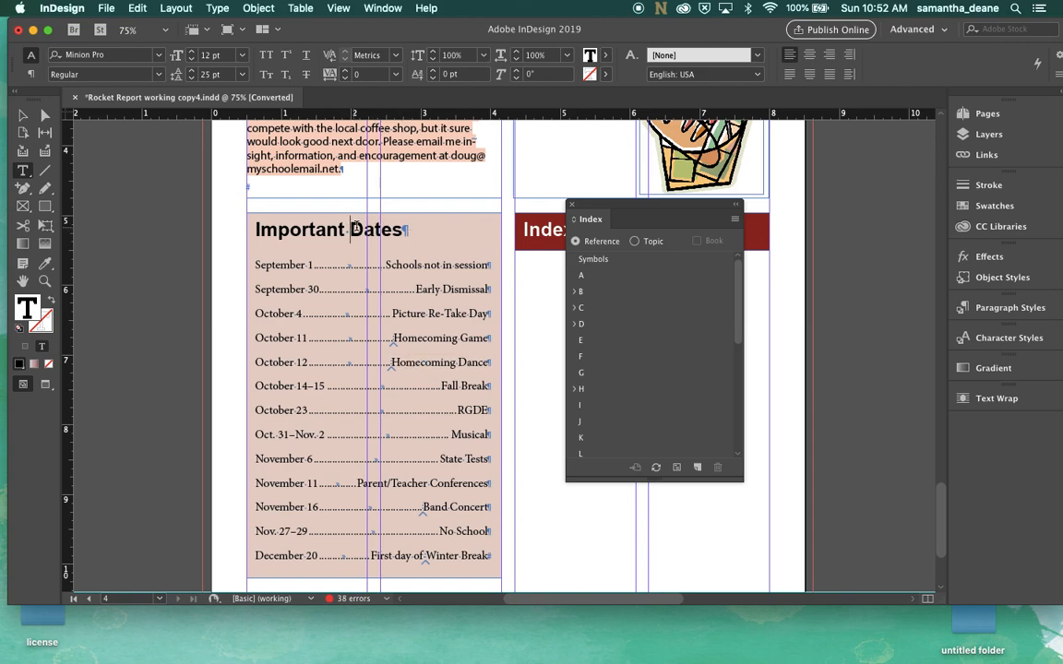
click(735, 218)
click(766, 229)
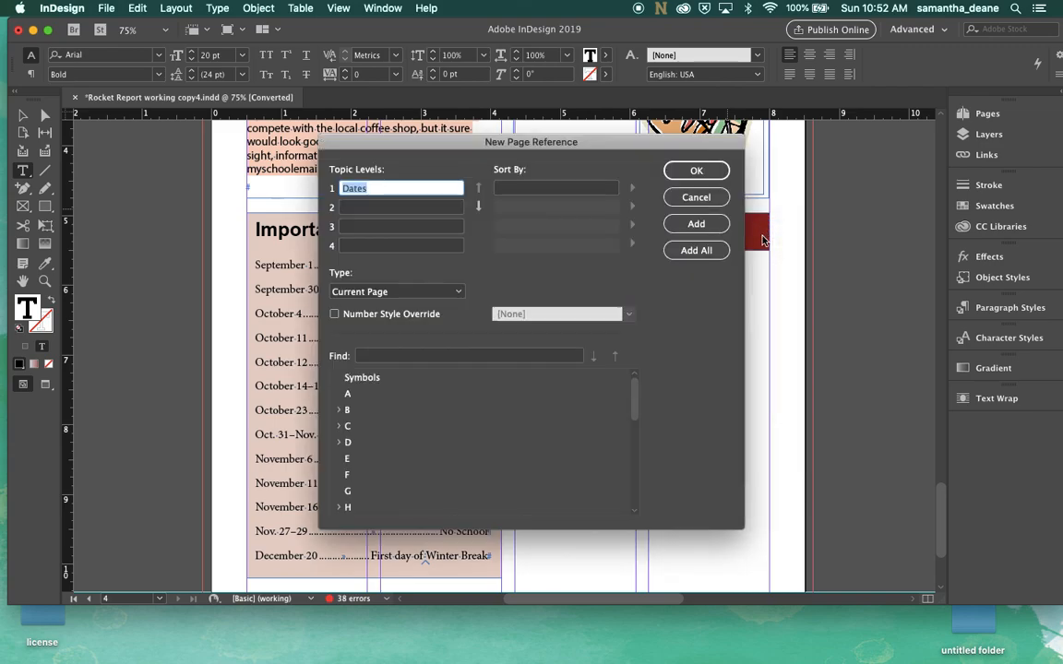
click(697, 170)
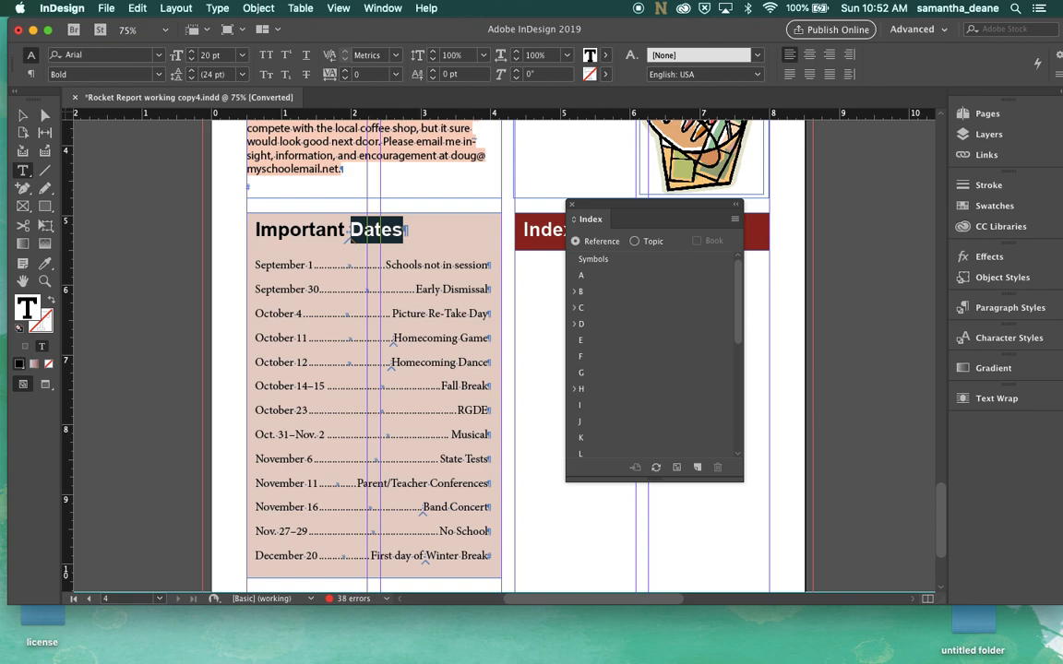
Select Homecoming in the October 12 line and add a page reference with Dates as topic level 1 and Homecoming as level 2
drag(455, 364, 392, 364)
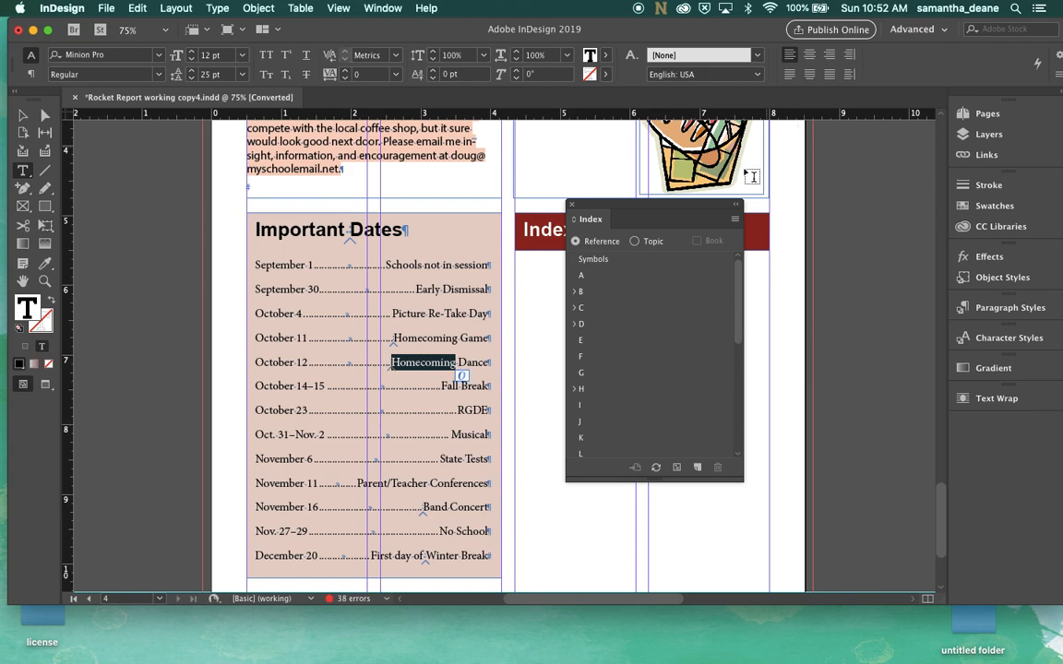
click(734, 219)
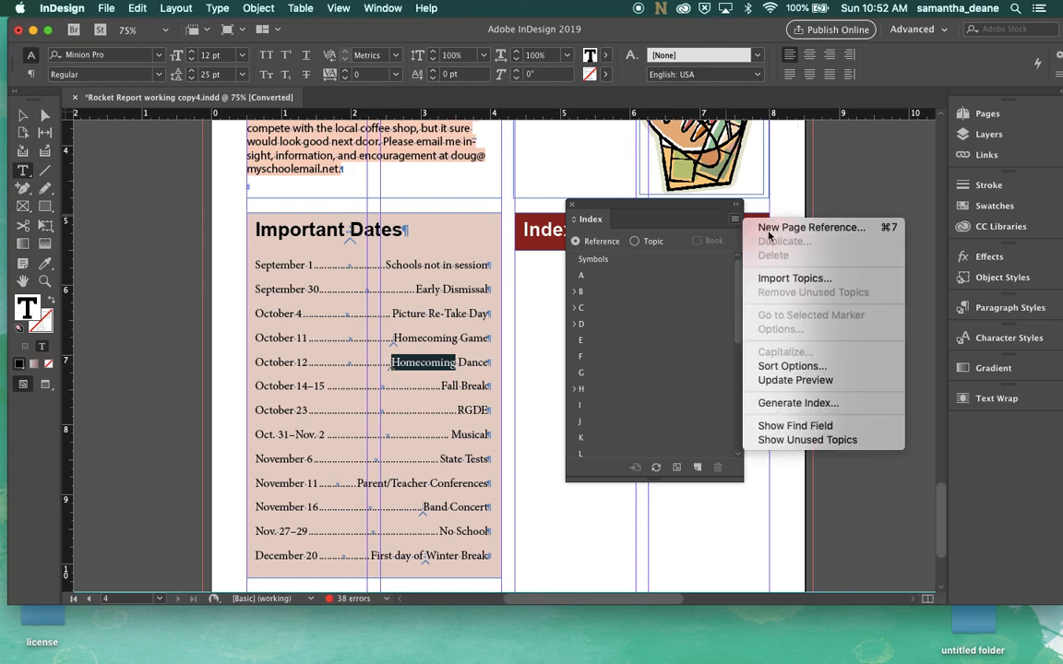
click(762, 228)
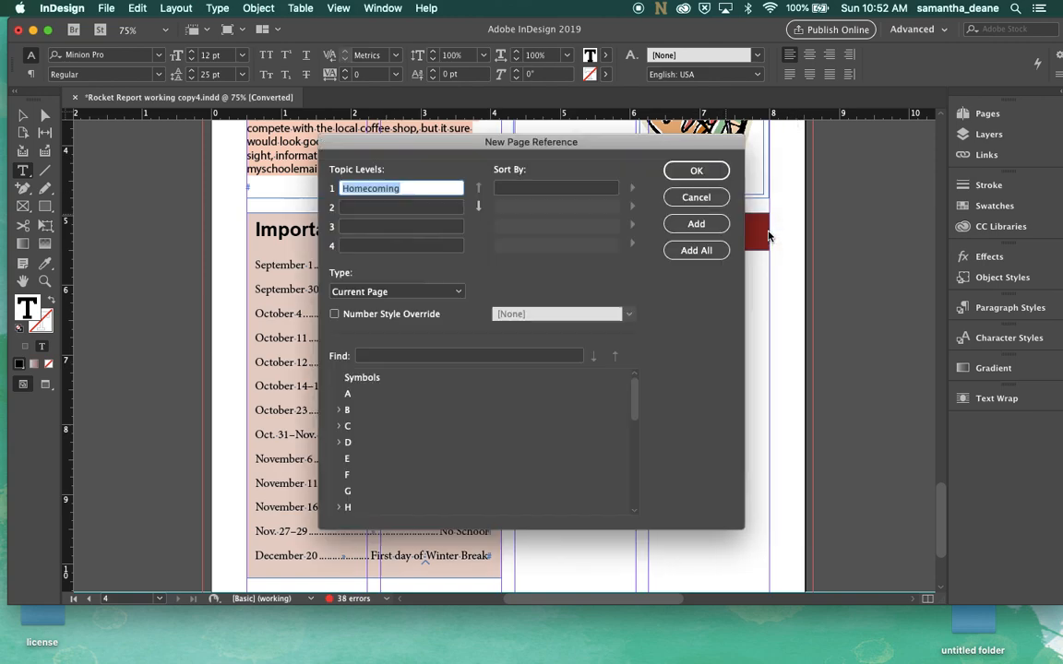
click(478, 205)
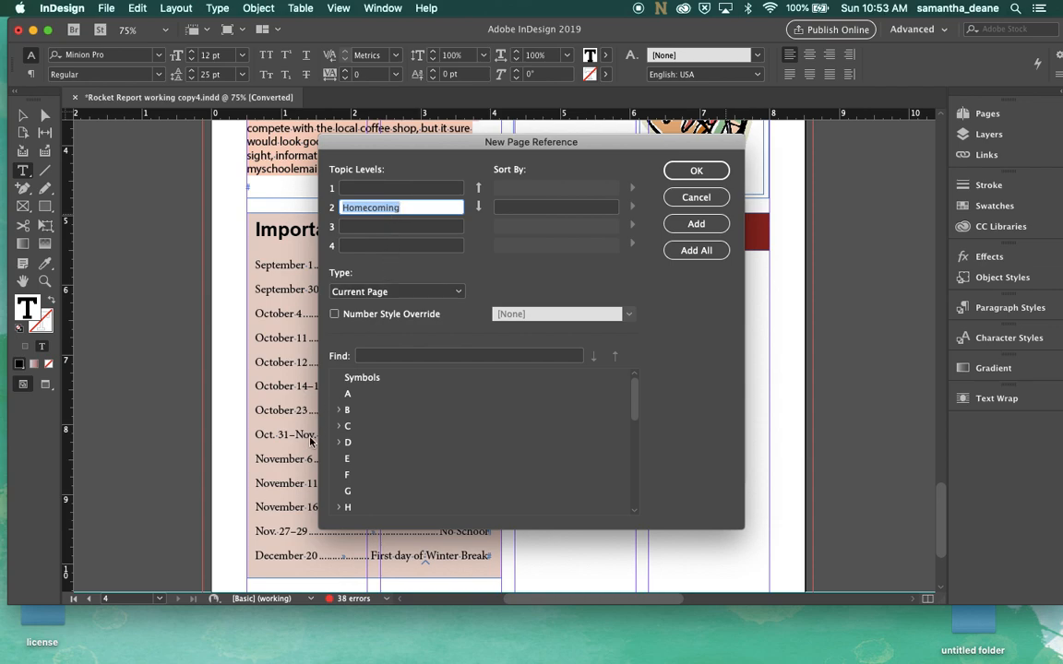
click(376, 189)
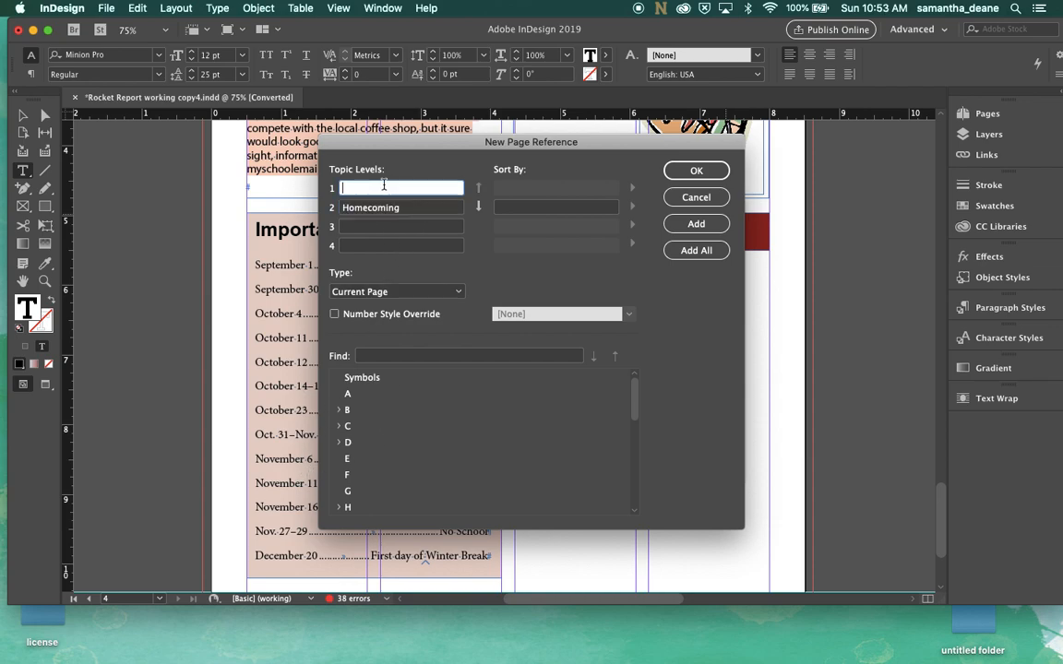
click(340, 444)
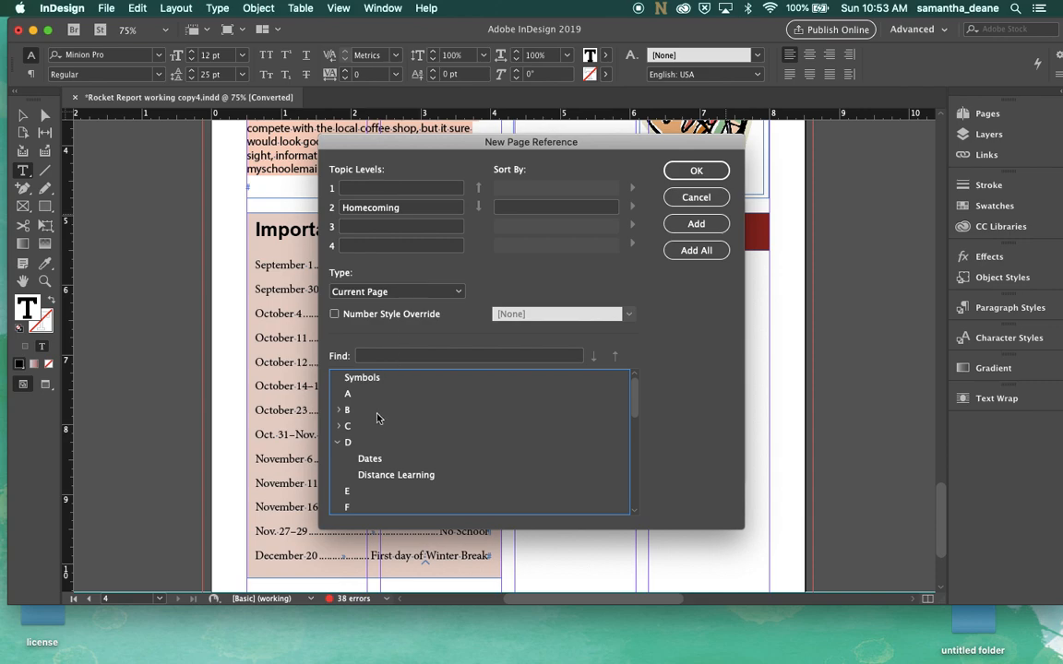
double_click(367, 461)
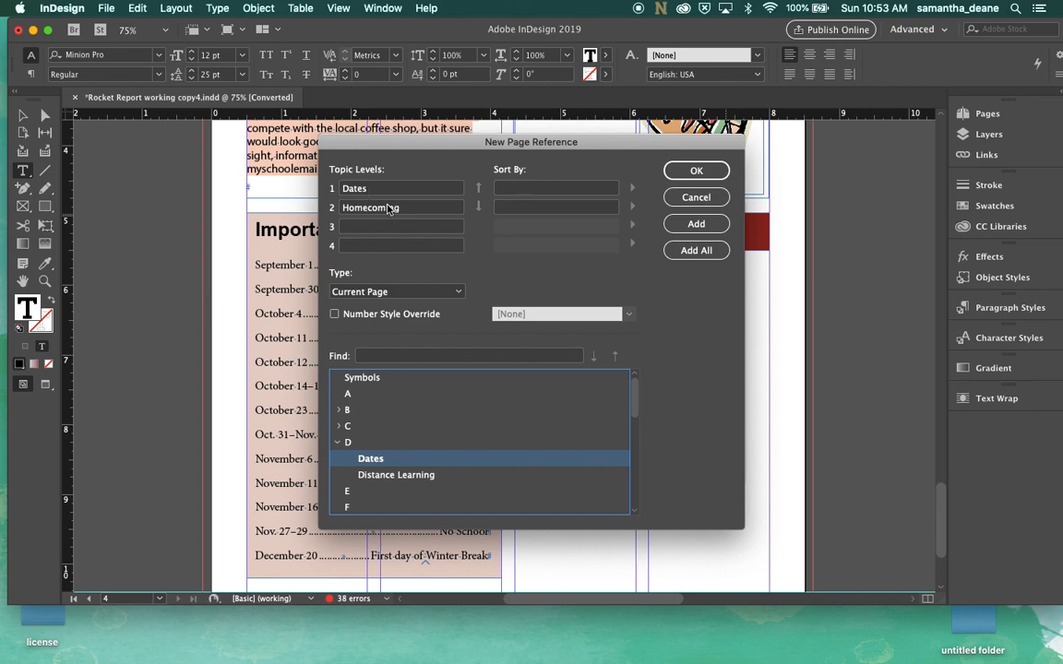
click(697, 171)
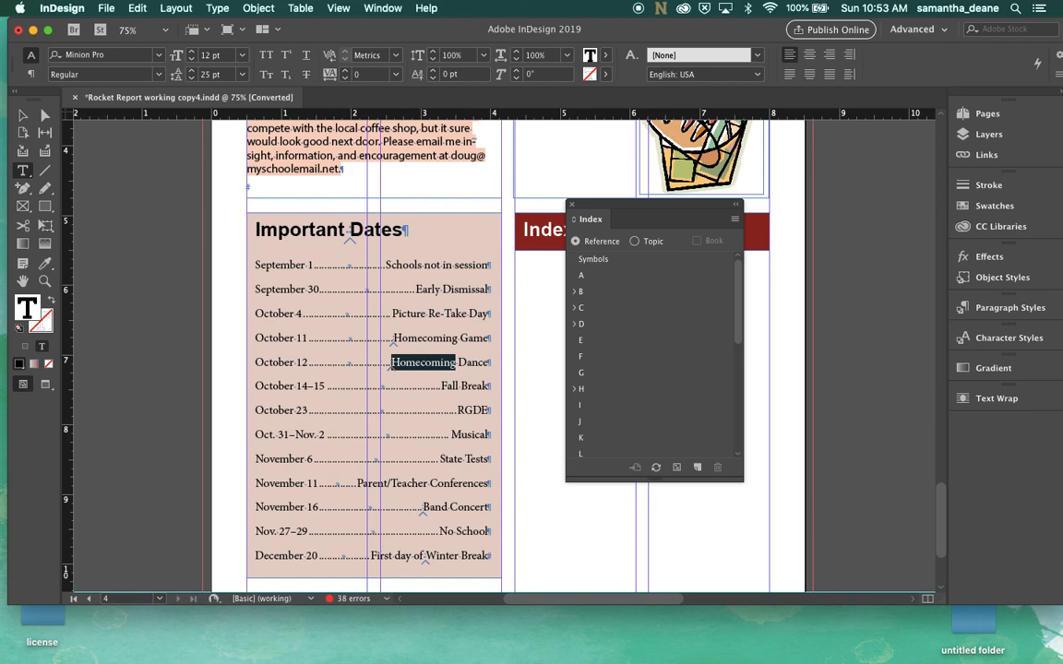
click(734, 219)
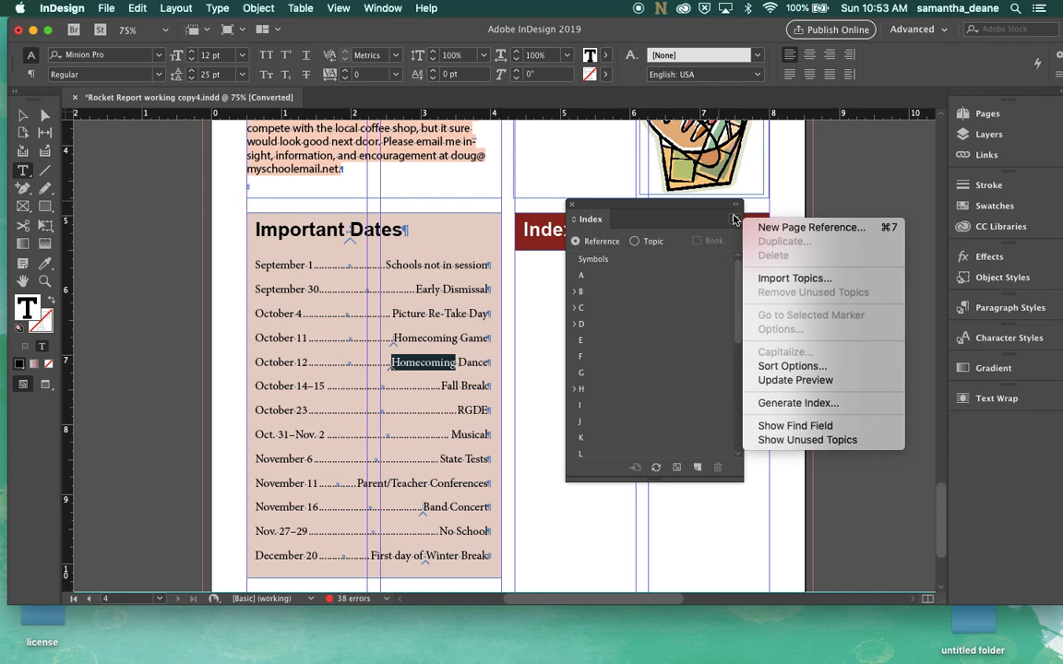
click(765, 407)
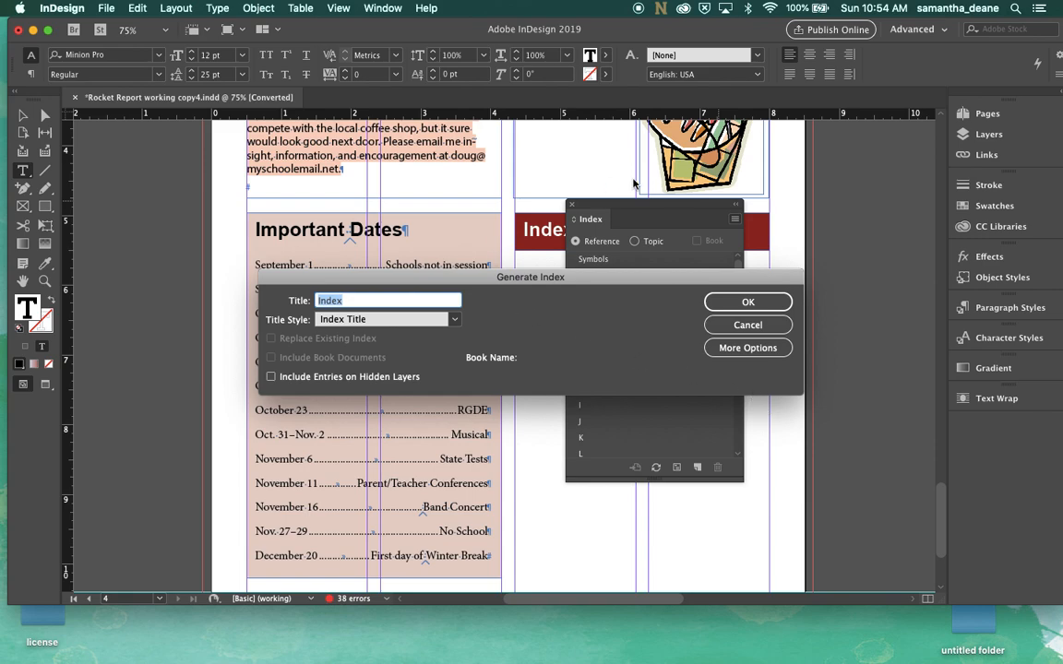
click(759, 328)
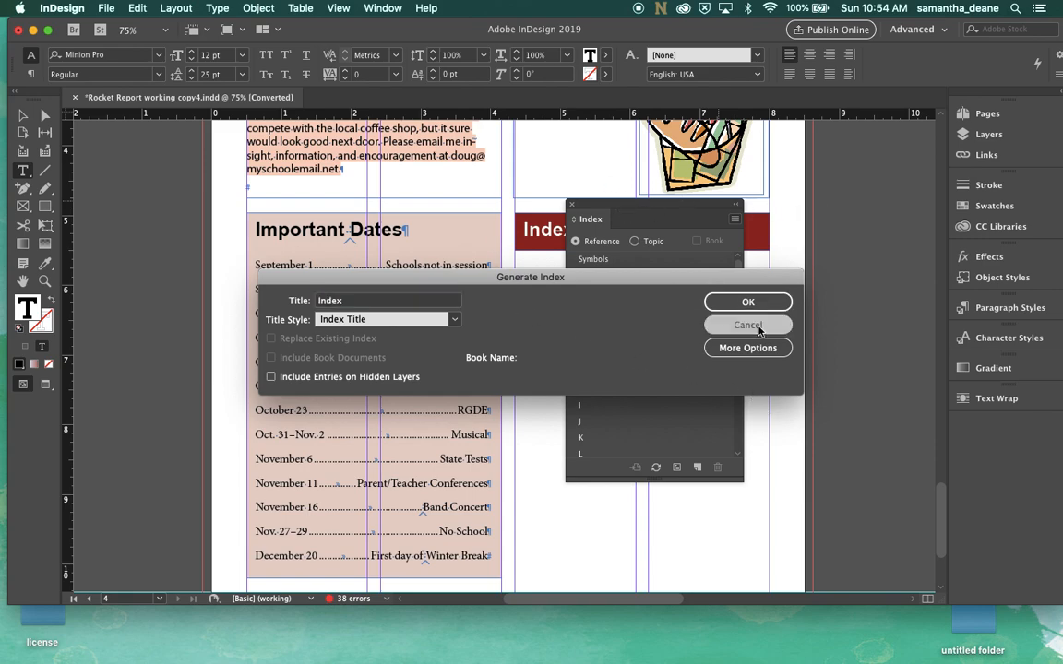
Generate the index with the title Index and place it in the first column under the Index heading
drag(623, 208, 897, 189)
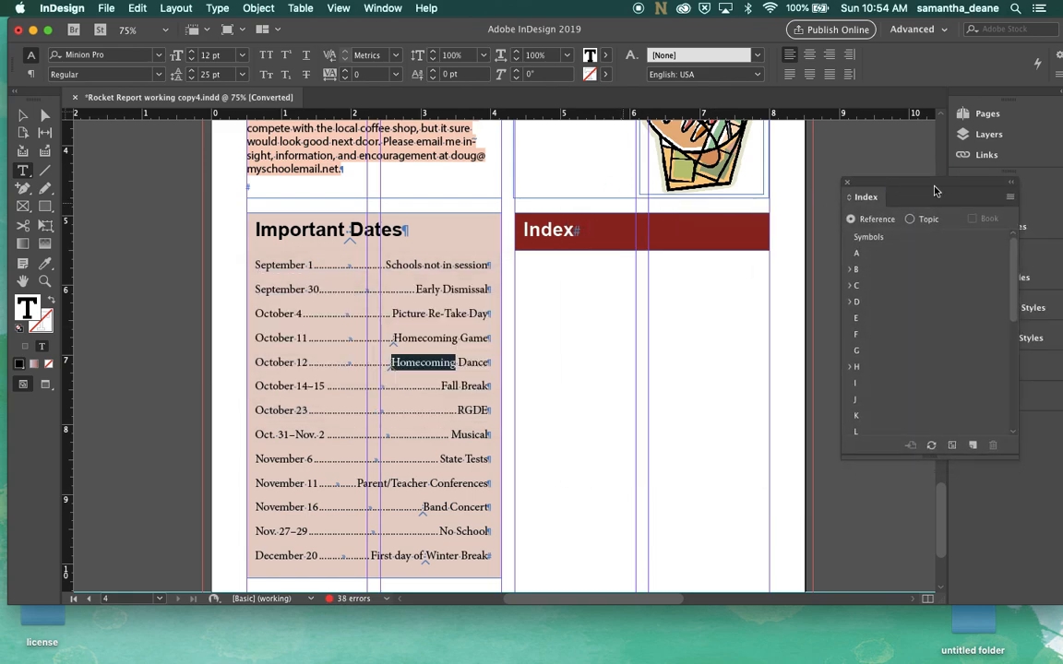
click(1007, 201)
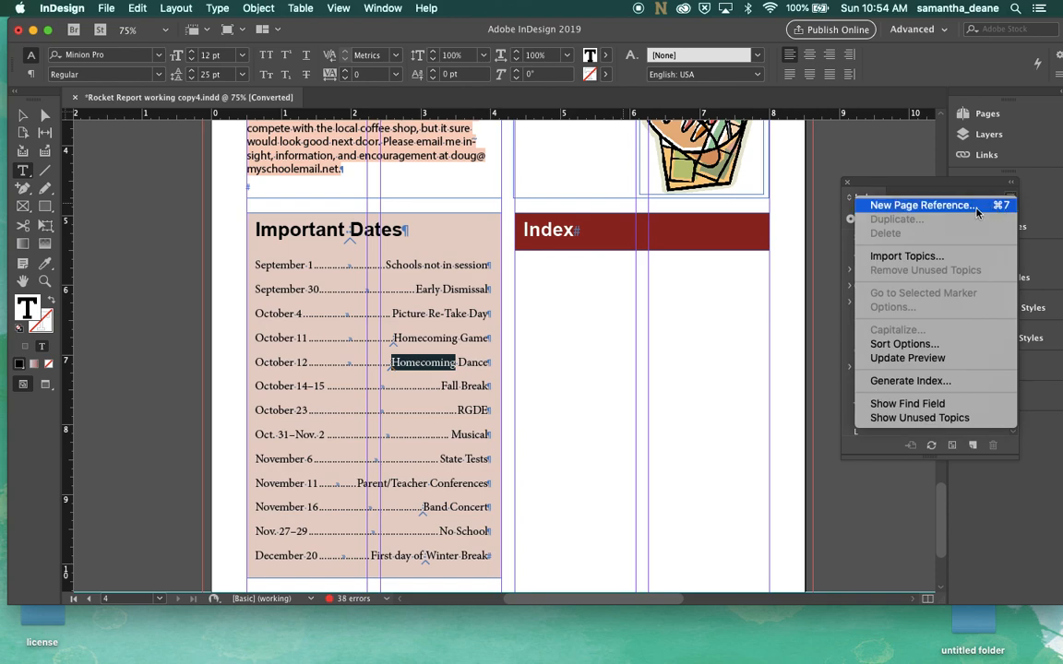
click(910, 380)
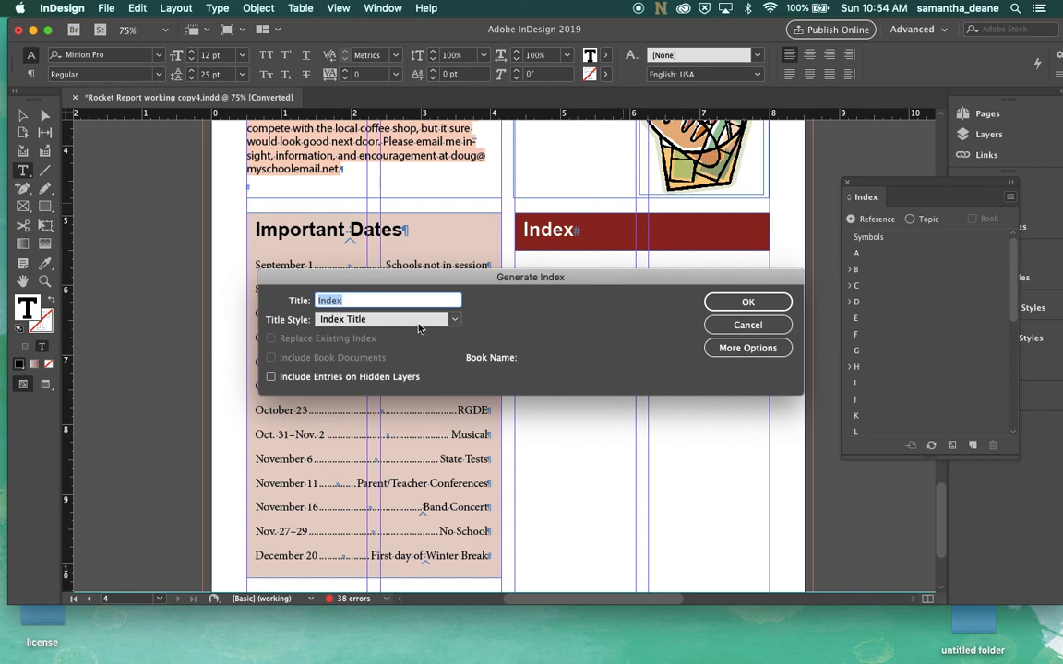
click(725, 308)
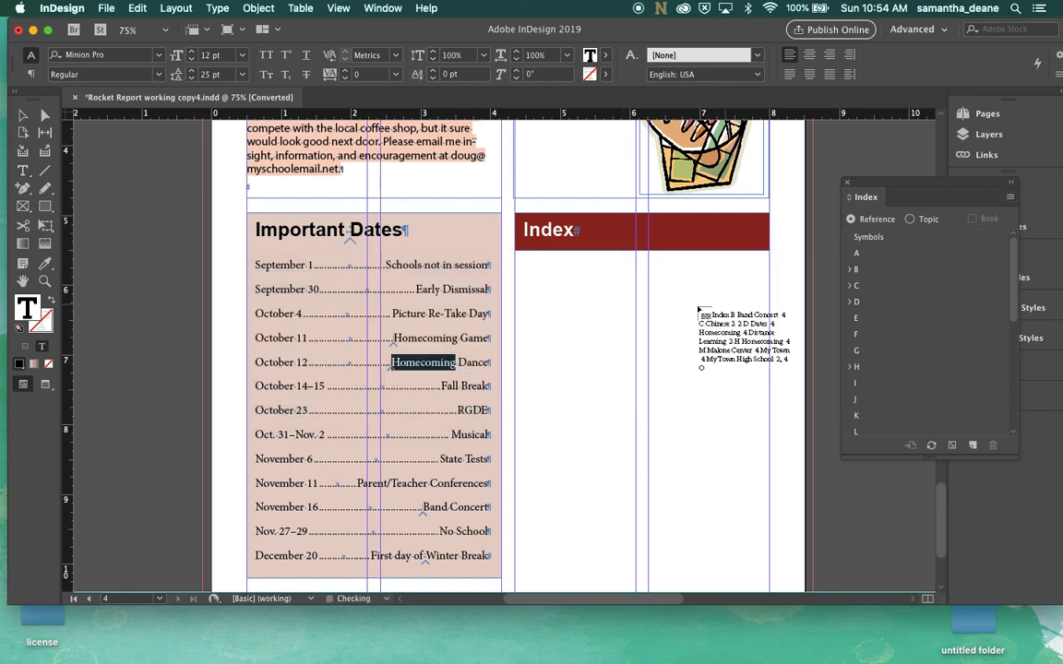
scroll(645, 308, down, 5)
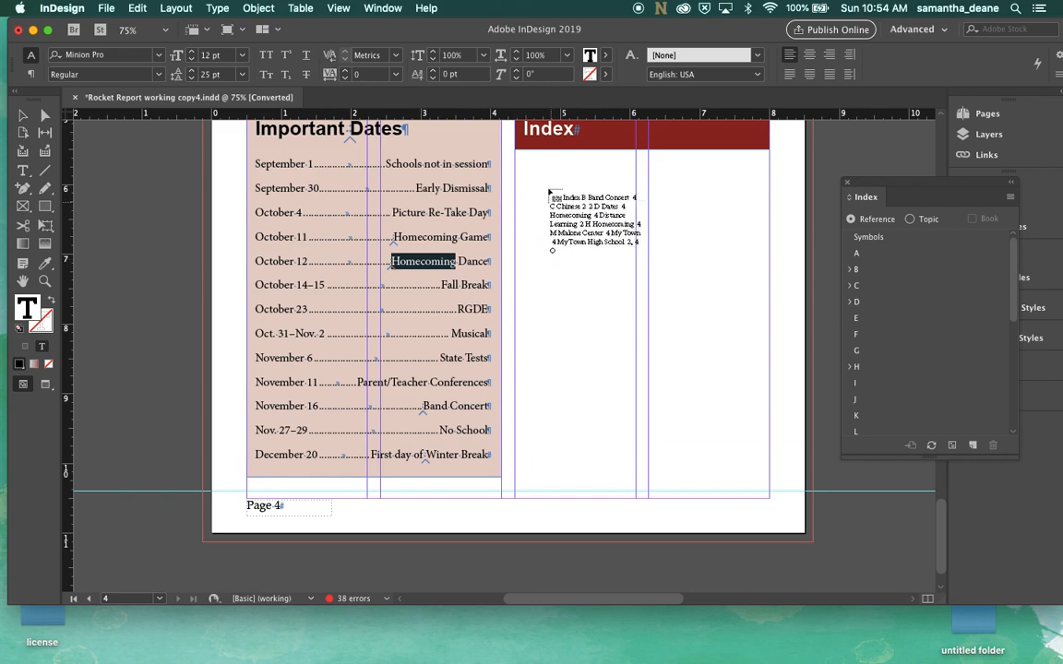
click(518, 154)
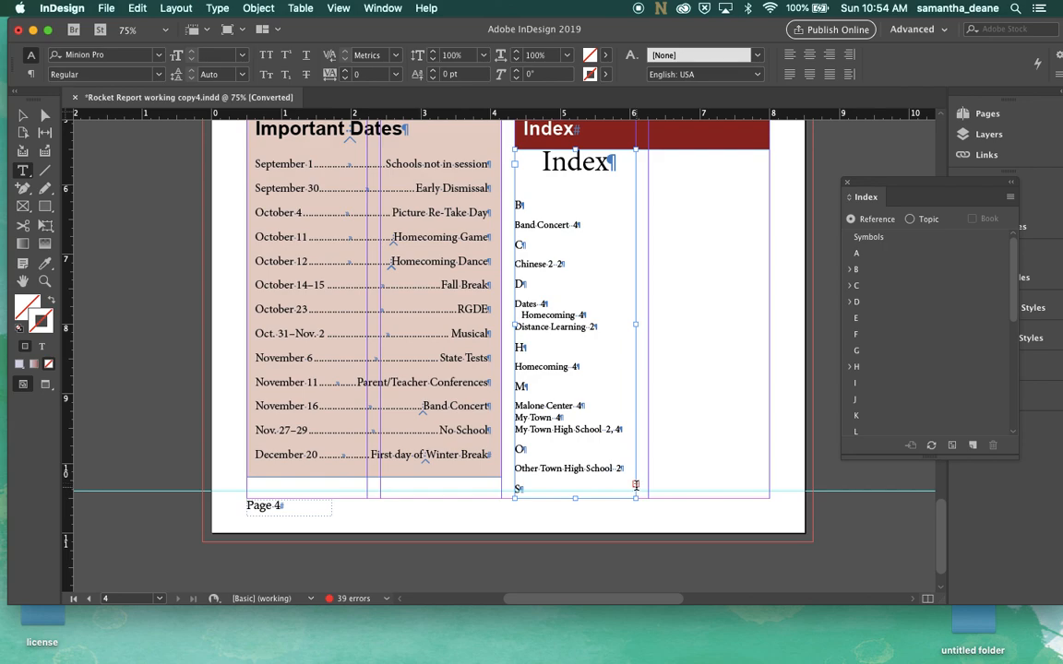
Thread the overflowing index text into the second column of the Index area
click(572, 436)
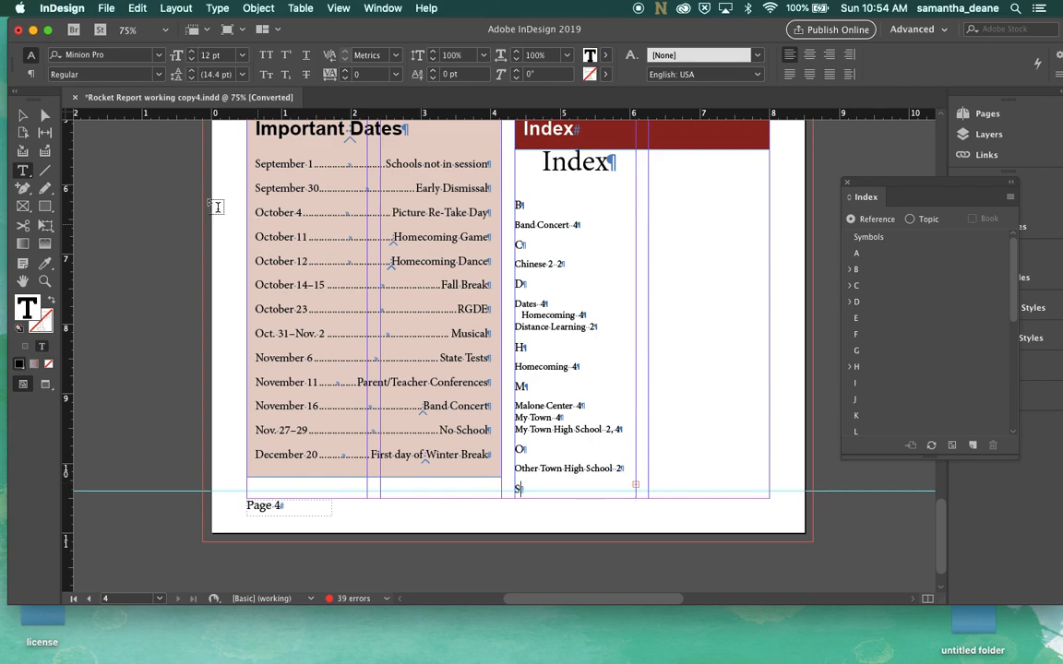
click(22, 115)
click(633, 484)
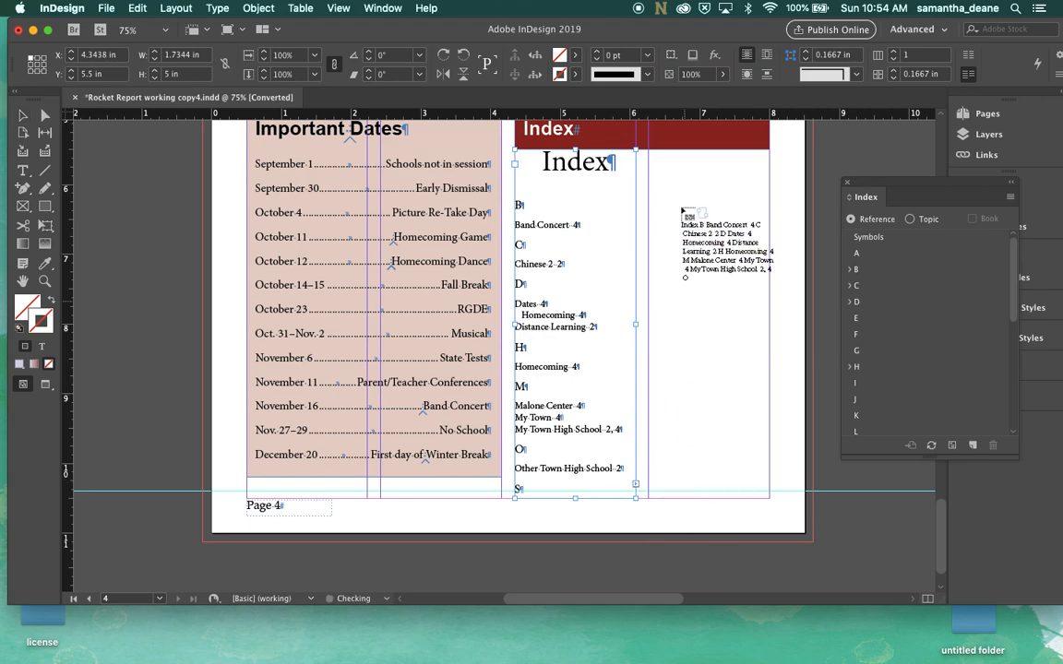
click(650, 157)
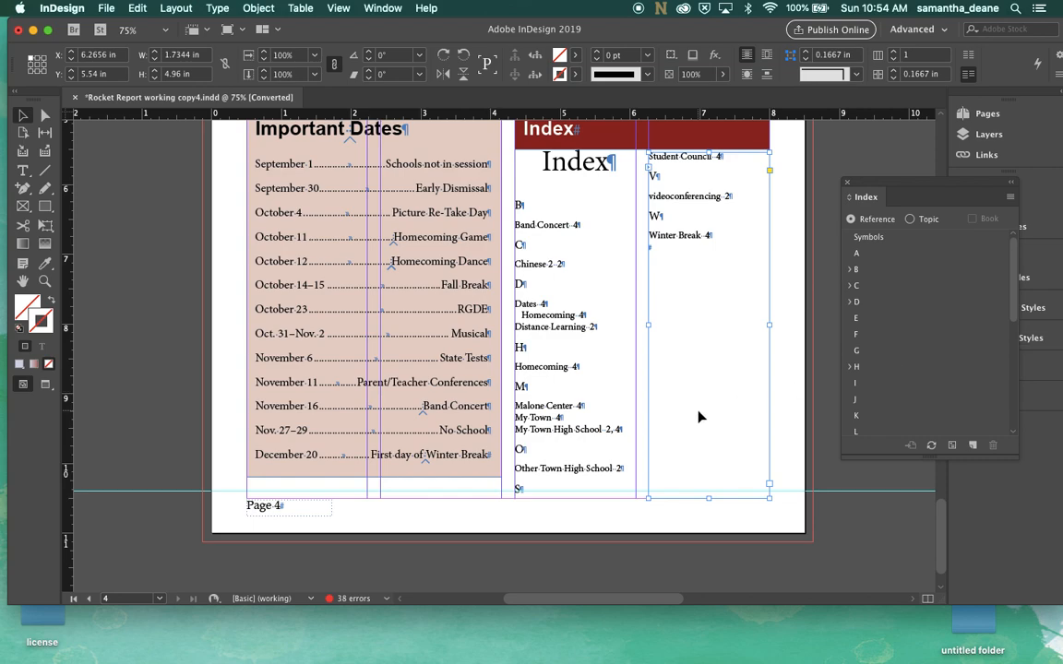
Delete the generated Index title and its empty paragraph from the top of the index story
double_click(610, 162)
drag(610, 162, 484, 159)
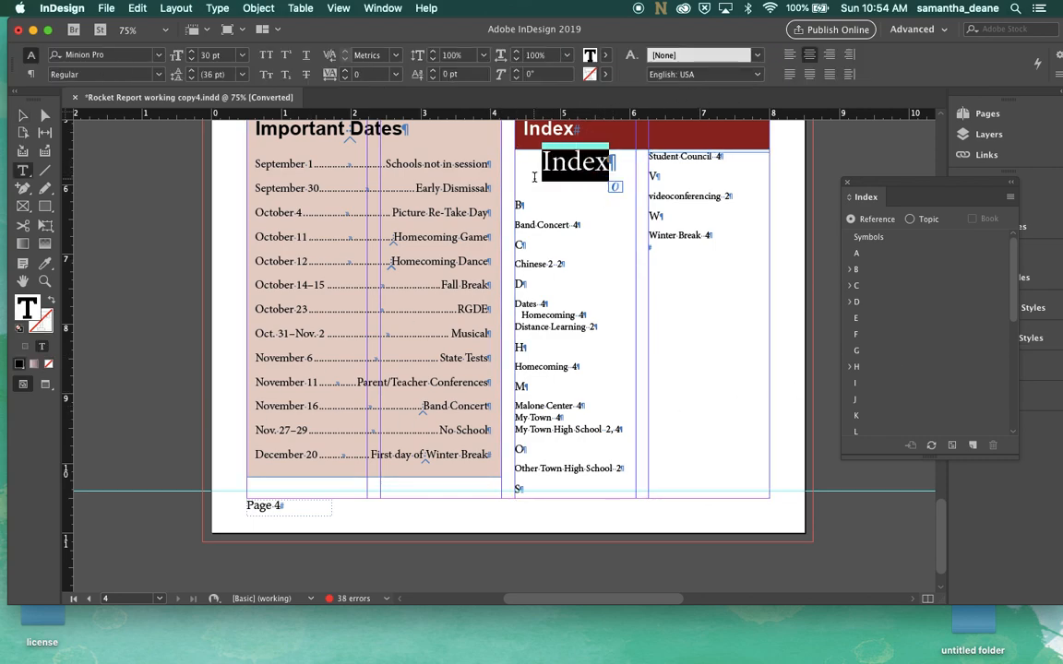
key(BackSpace)
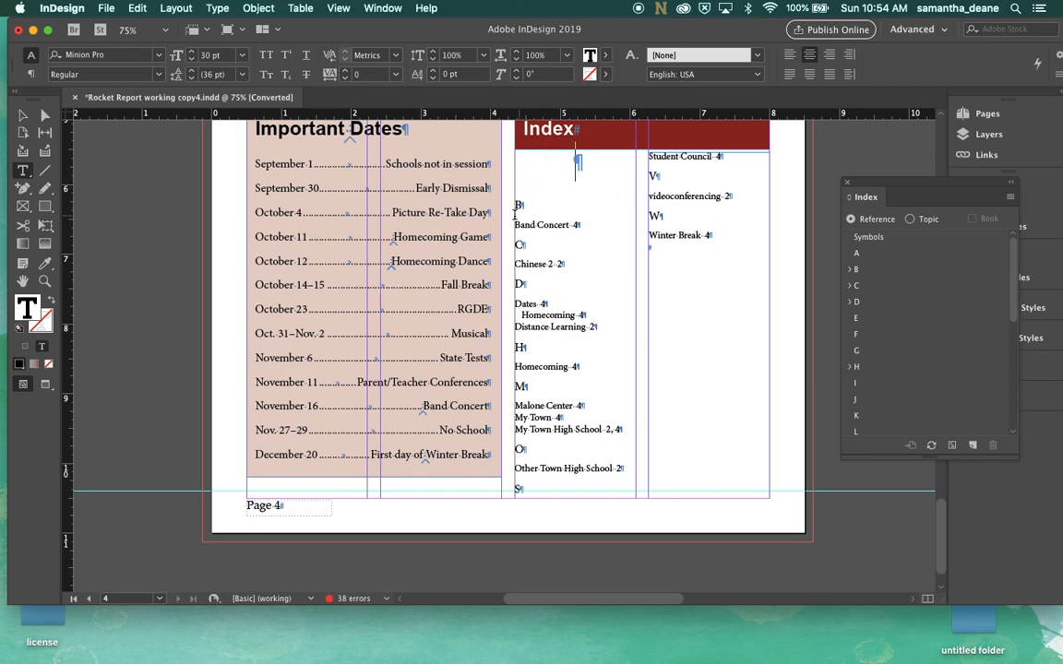
key(Delete)
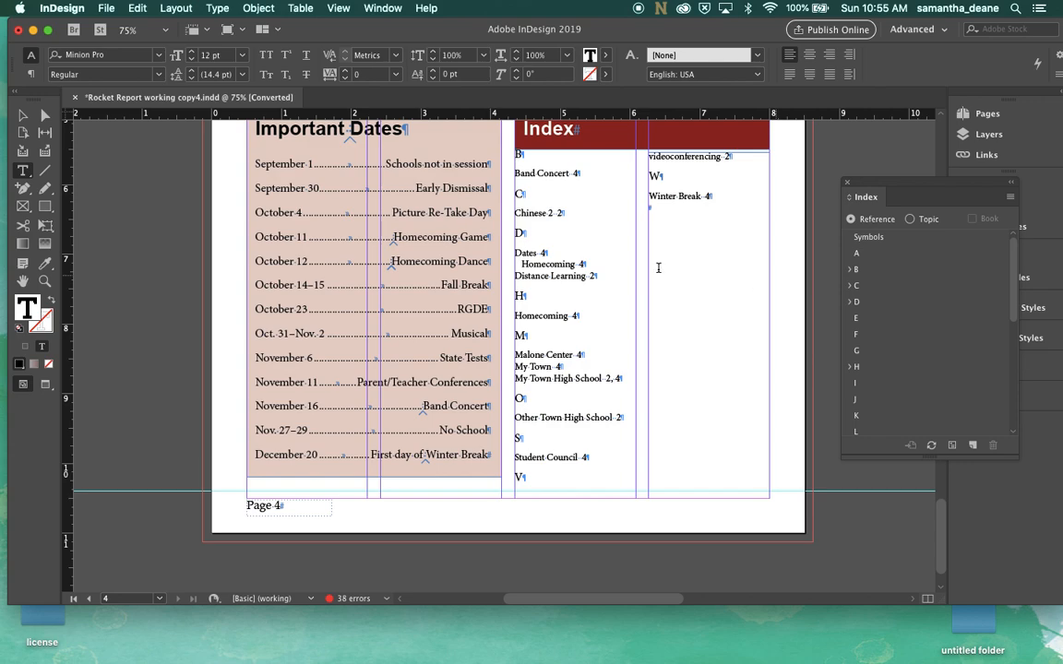
Deselect everything and open the Paragraph Styles panel
click(21, 116)
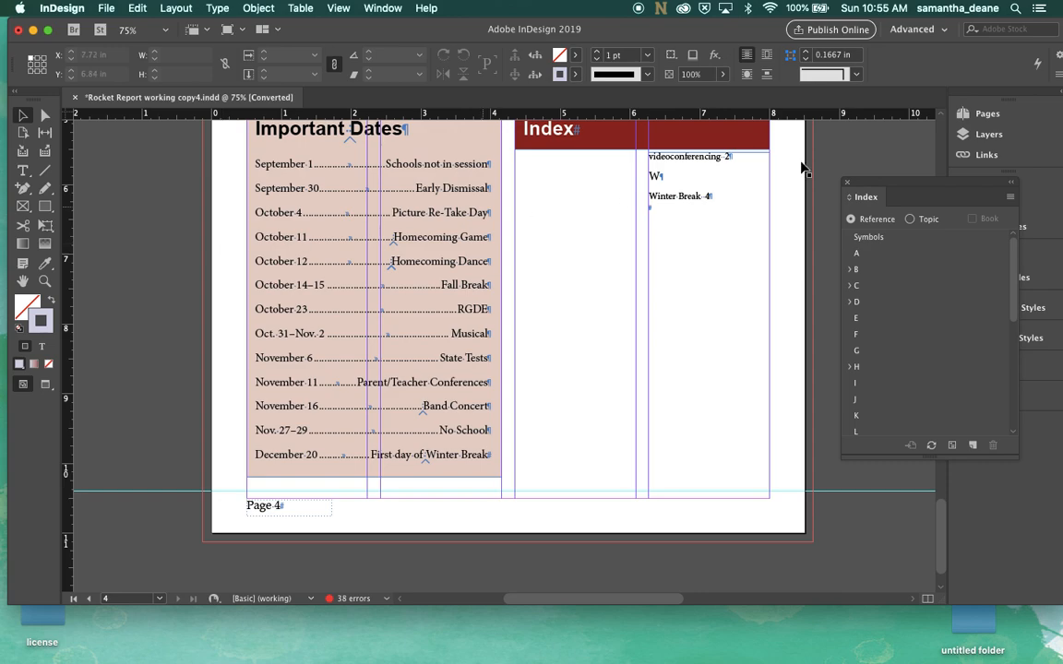
click(845, 184)
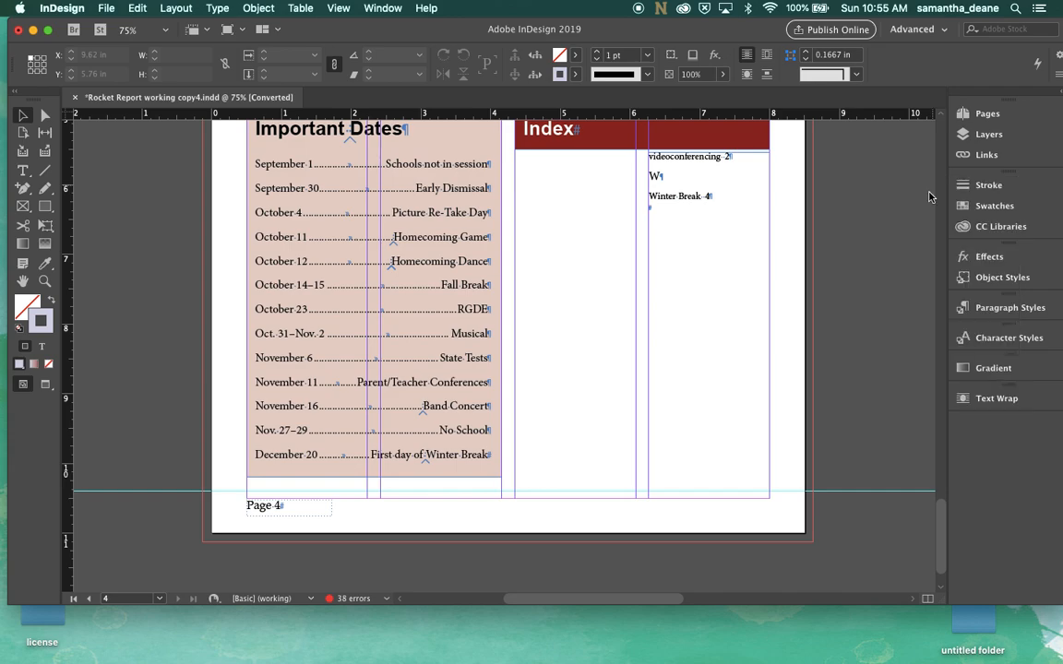
click(982, 307)
scroll(943, 369, down, 3)
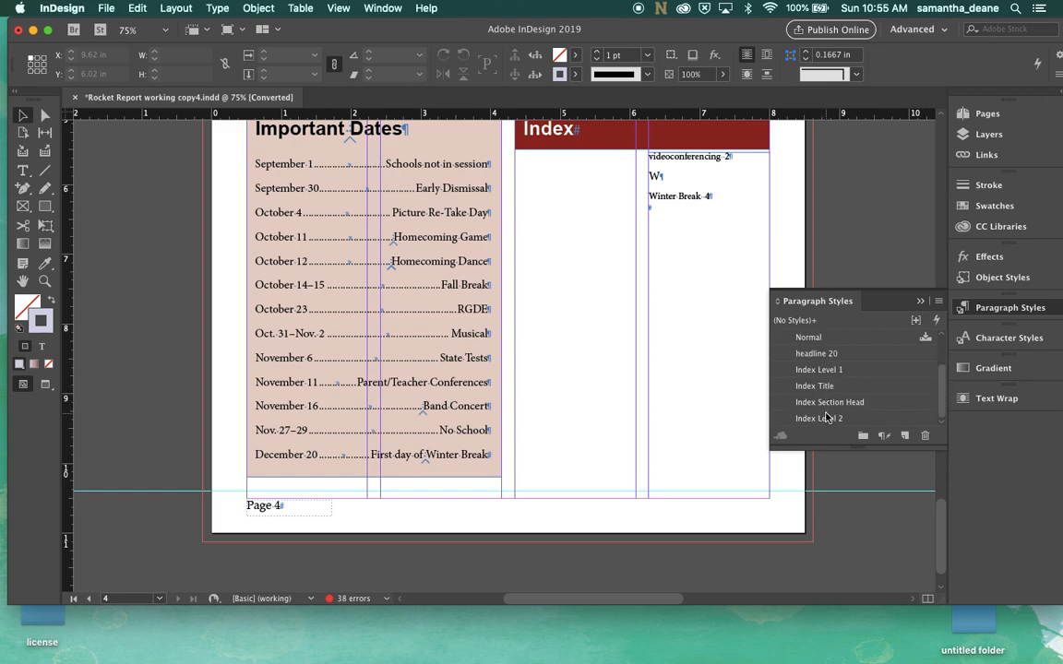
Undo the last deletion and remove the empty paragraph above the B section head again
click(572, 175)
click(809, 184)
key(super+z)
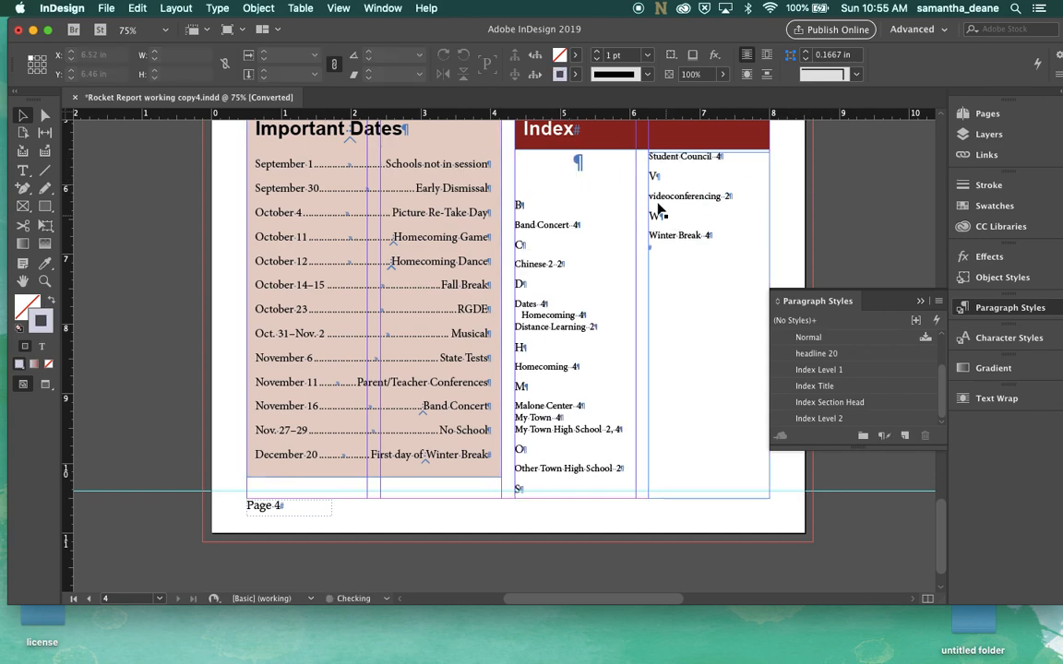
double_click(517, 202)
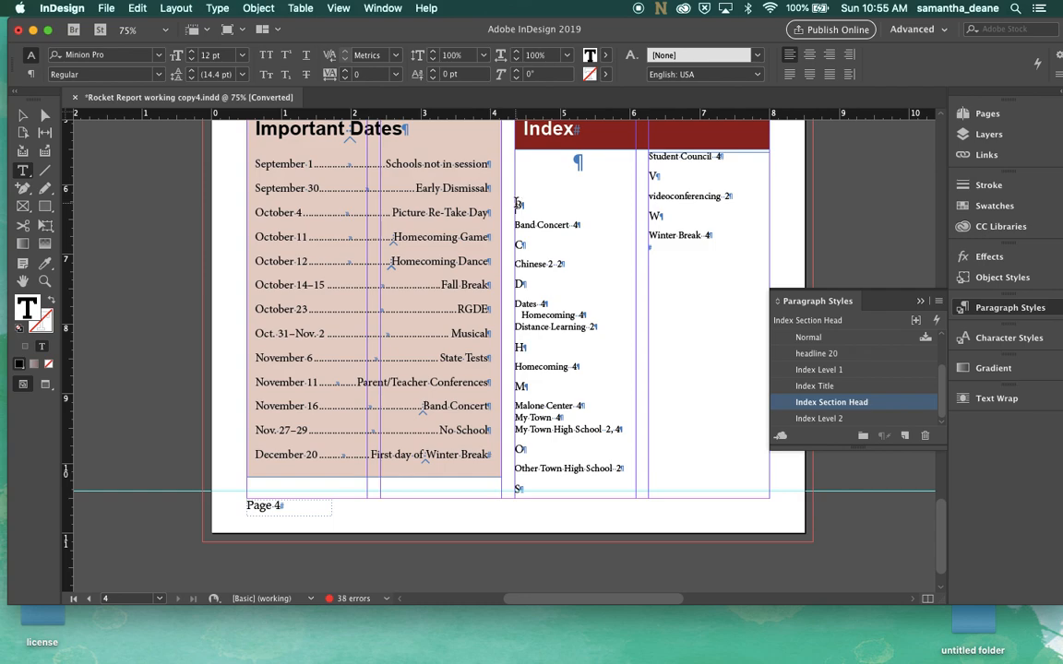
key(BackSpace)
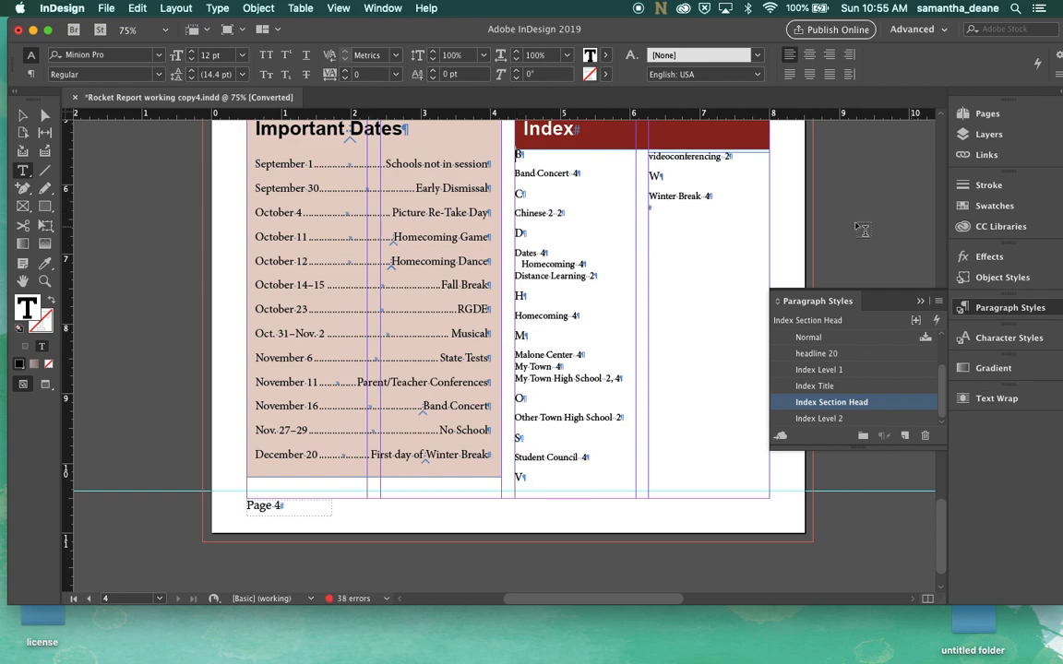
Edit the Index Section Head paragraph style to be based on subhead 14
click(23, 116)
click(140, 212)
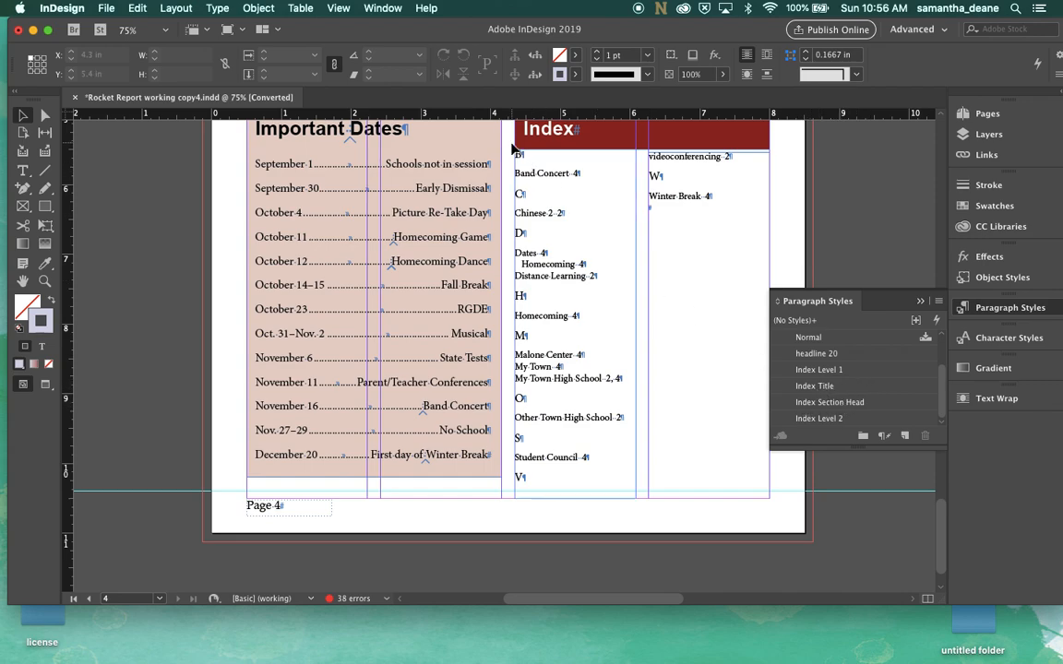
double_click(831, 402)
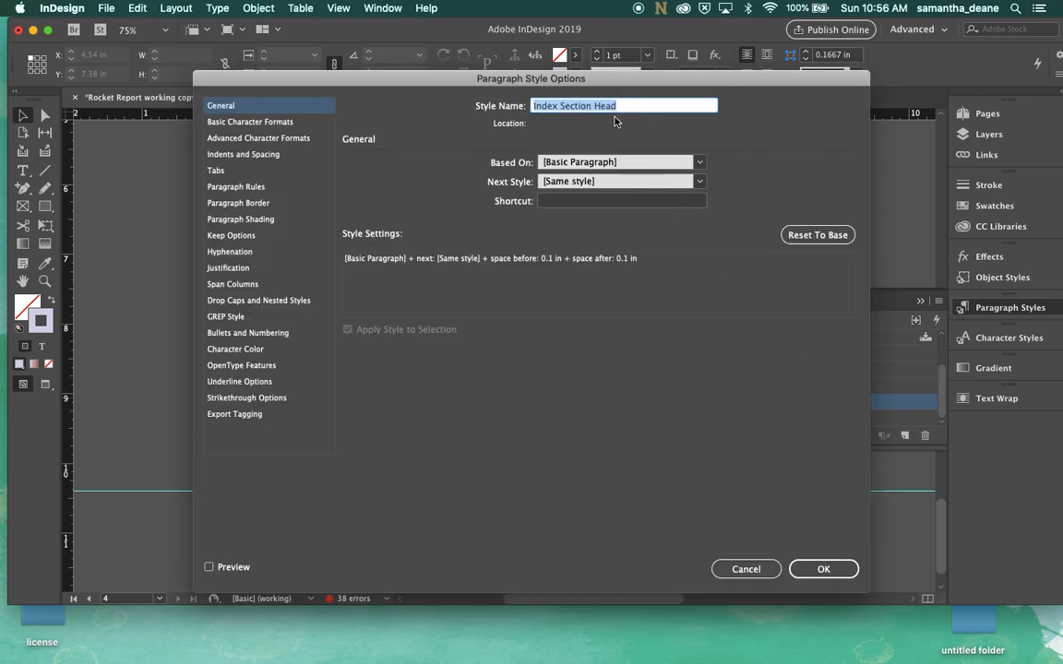
click(624, 161)
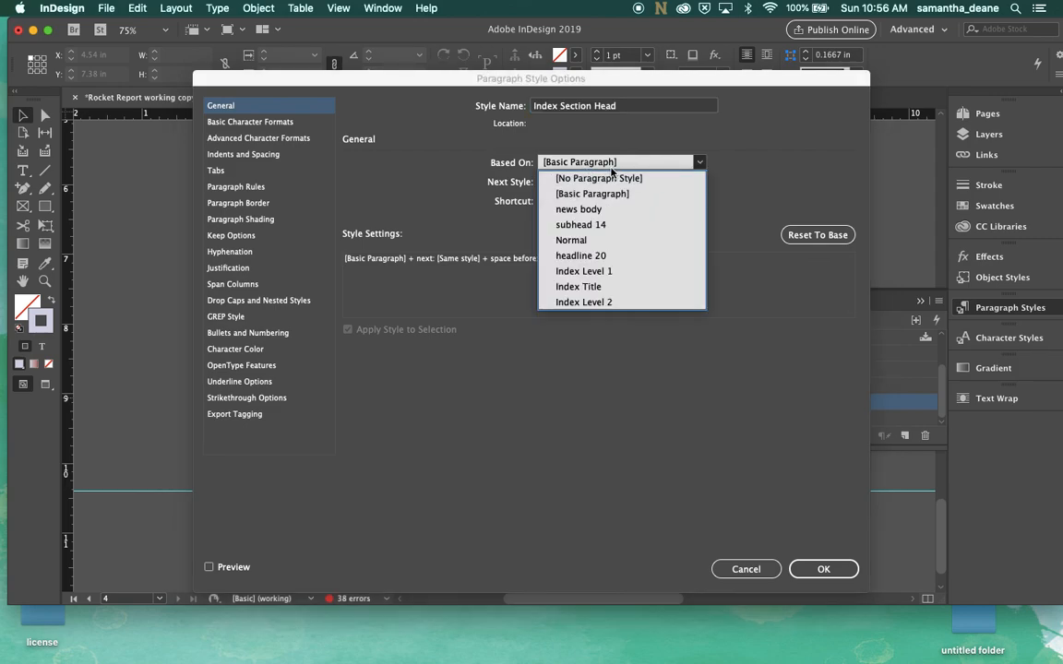
click(605, 225)
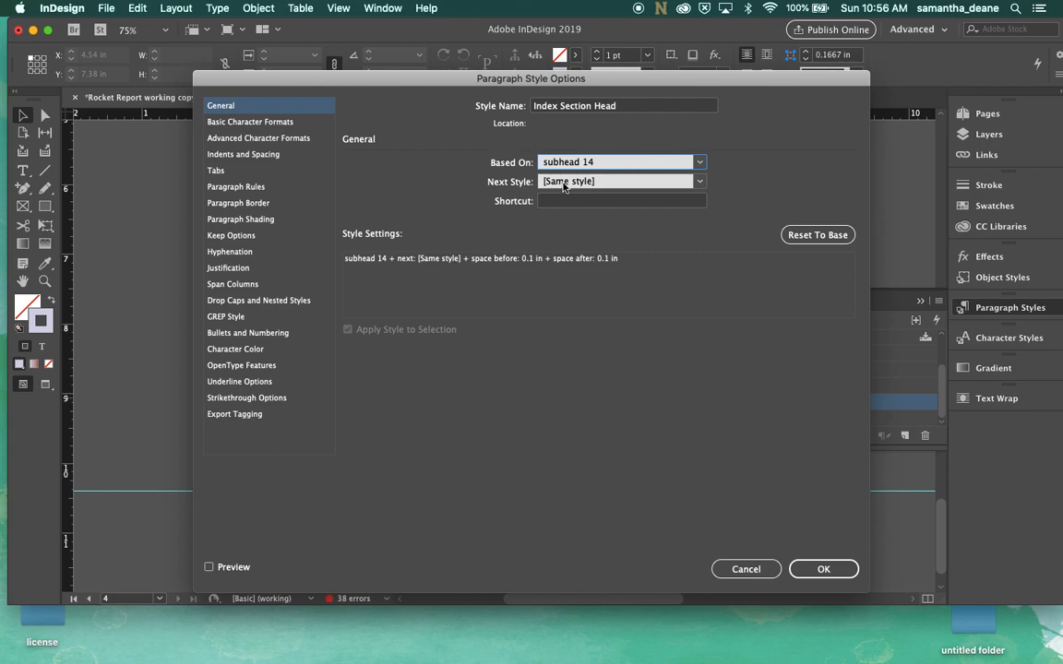
click(820, 569)
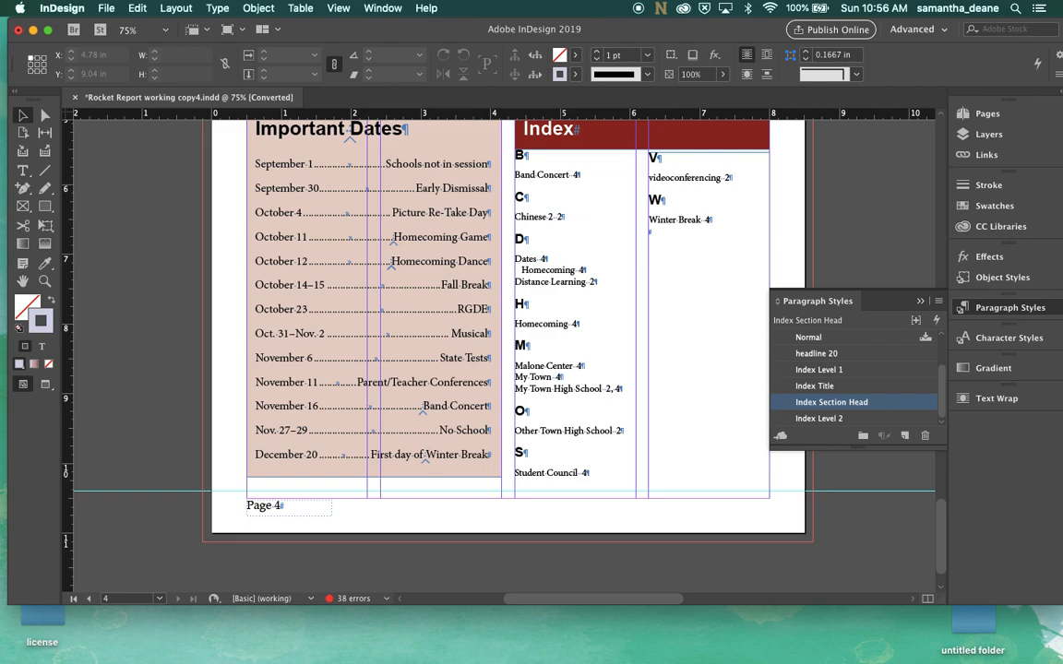
Edit the Index Level 1 paragraph style to be based on news body
double_click(822, 369)
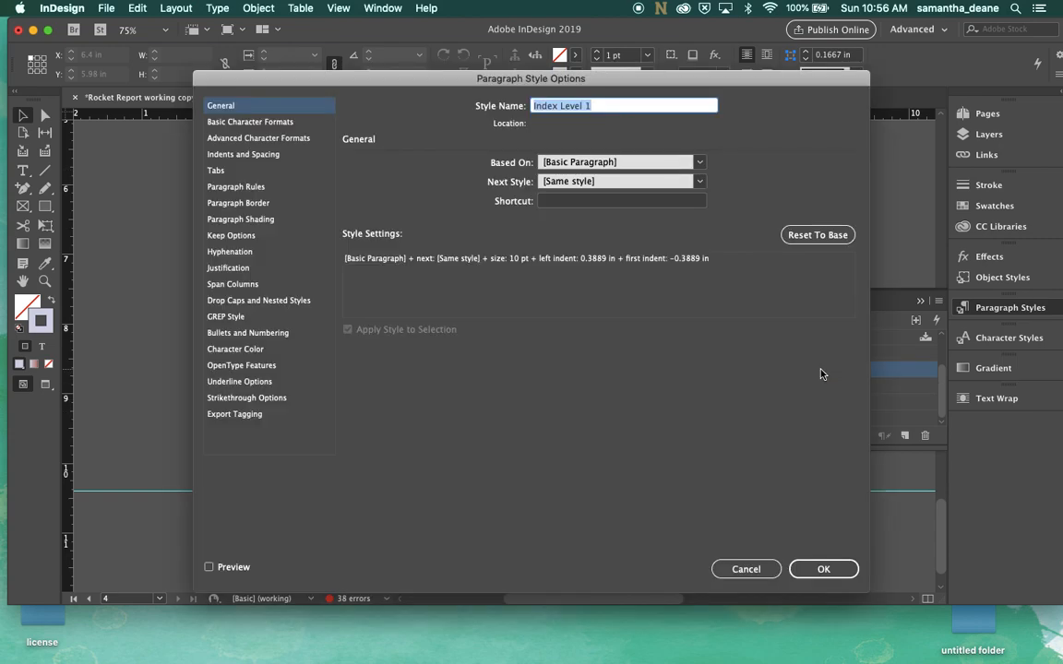
click(572, 162)
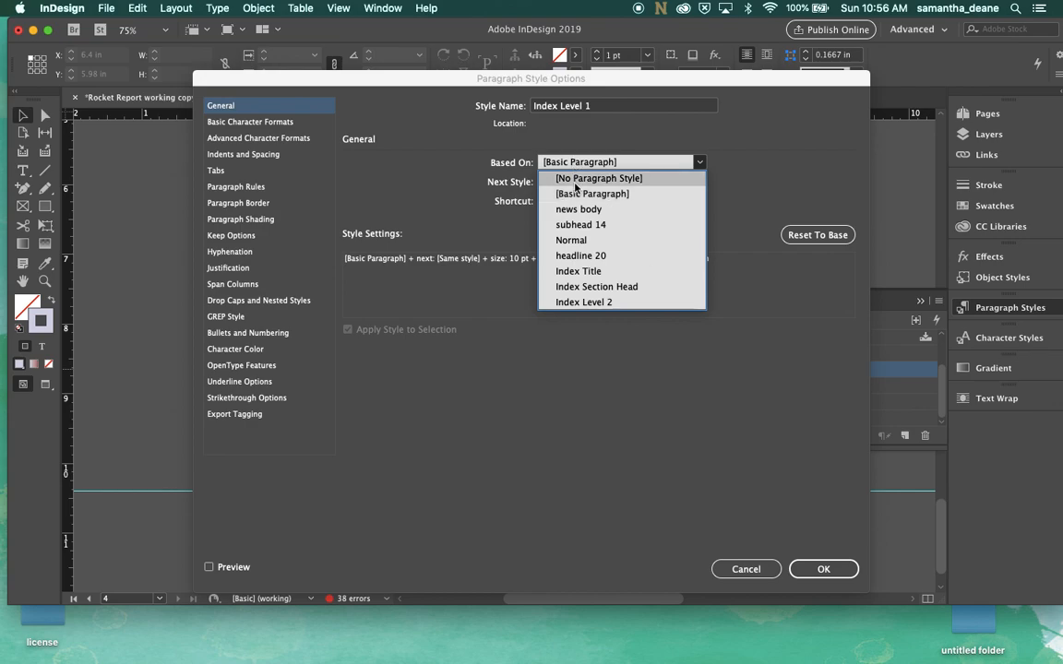
click(577, 210)
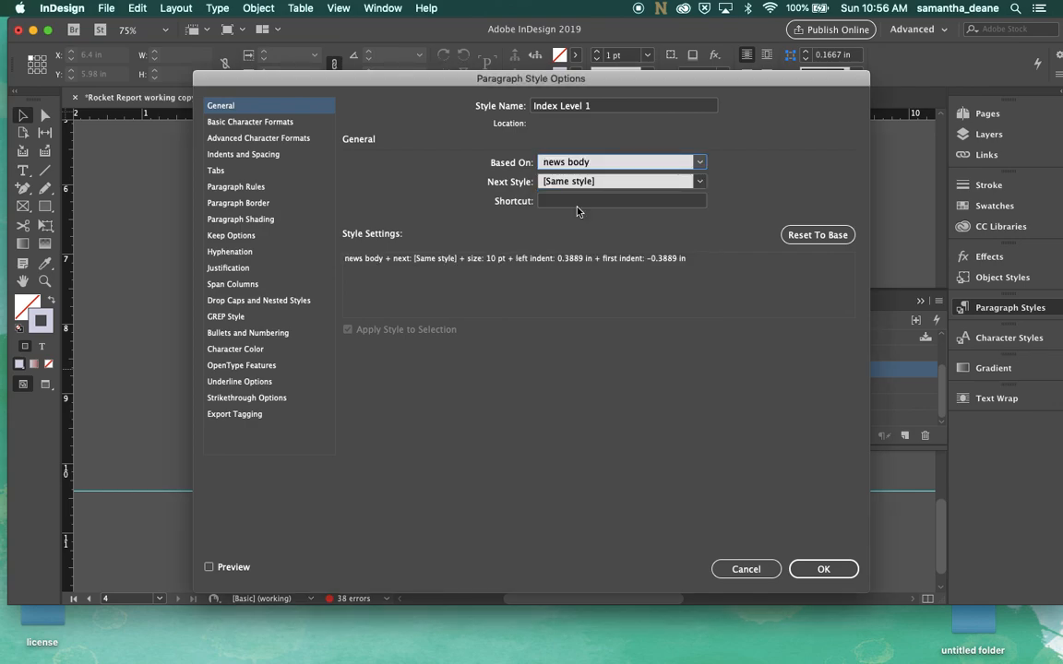
click(821, 569)
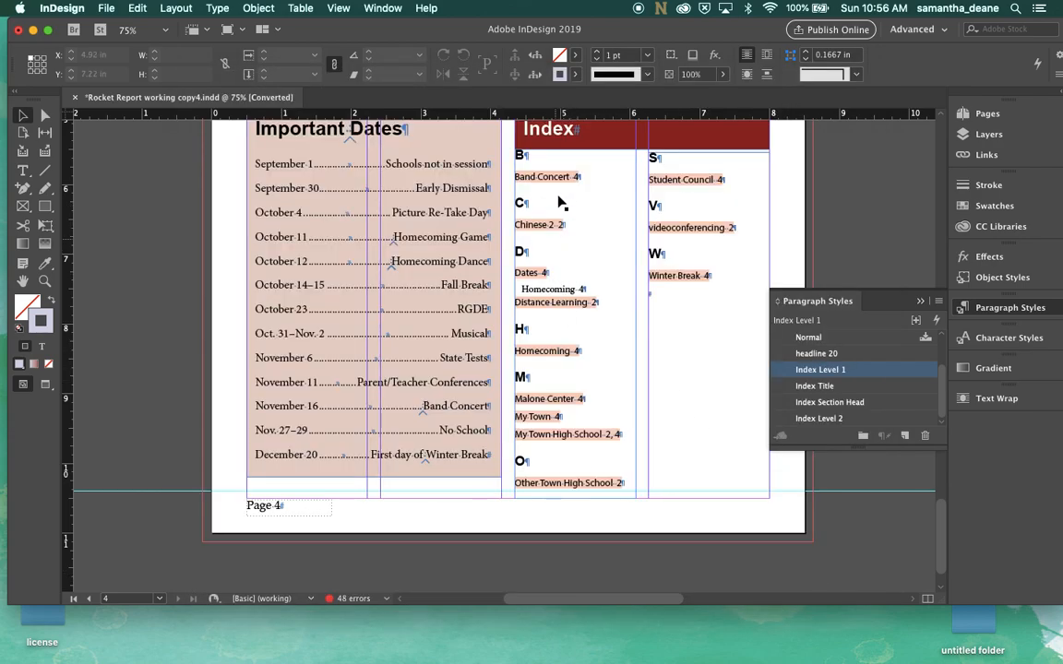
Increase the Index Level 1 style's font size by one point in its basic character formats
double_click(820, 372)
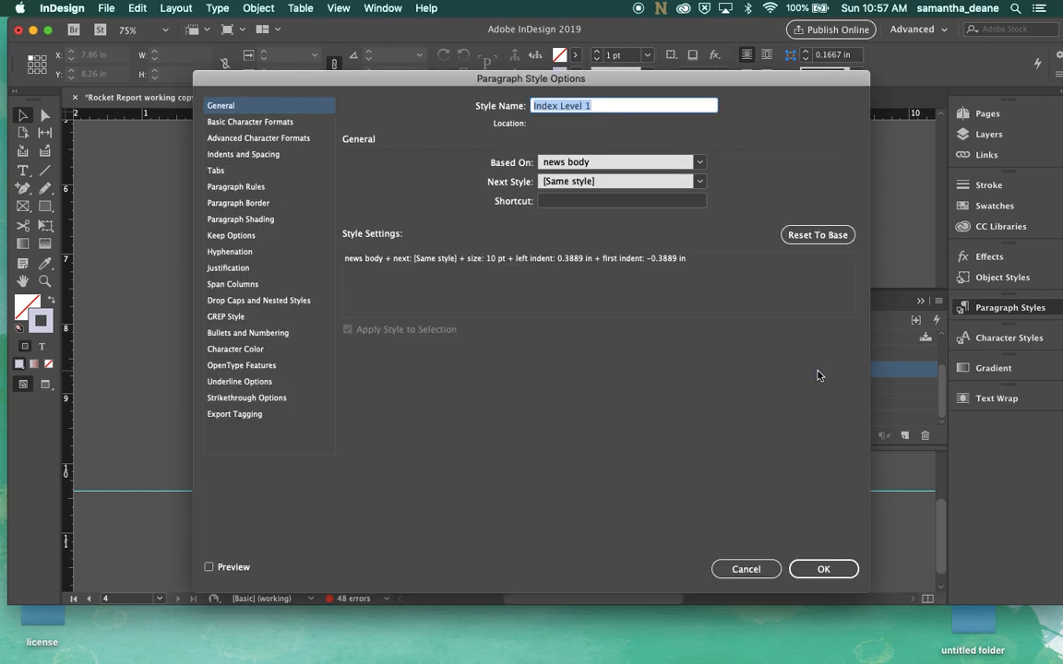
click(226, 121)
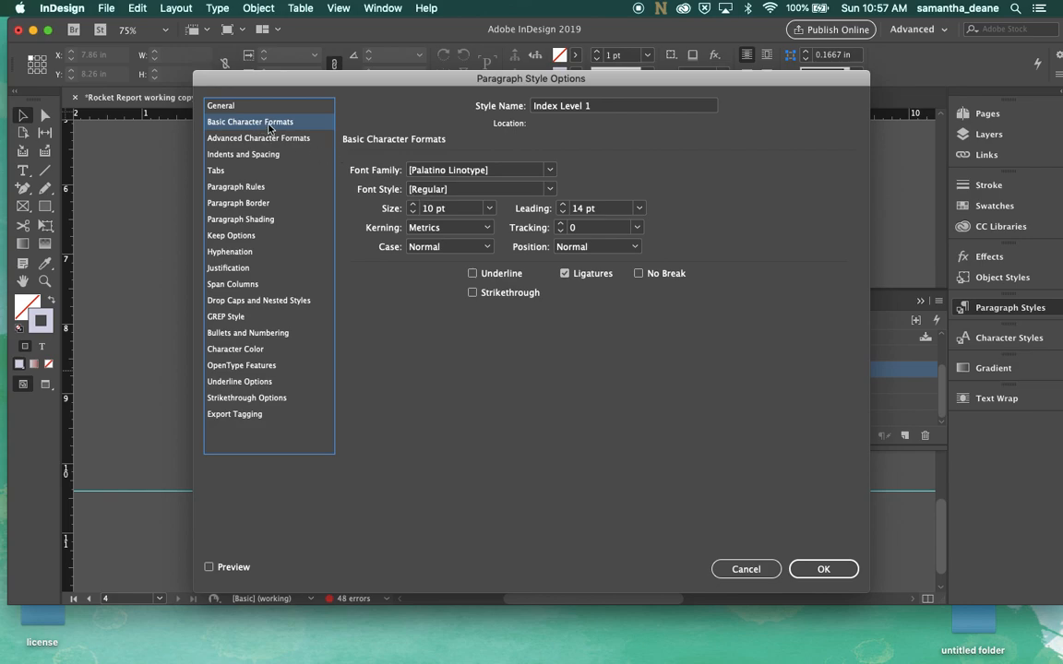
click(413, 205)
click(823, 568)
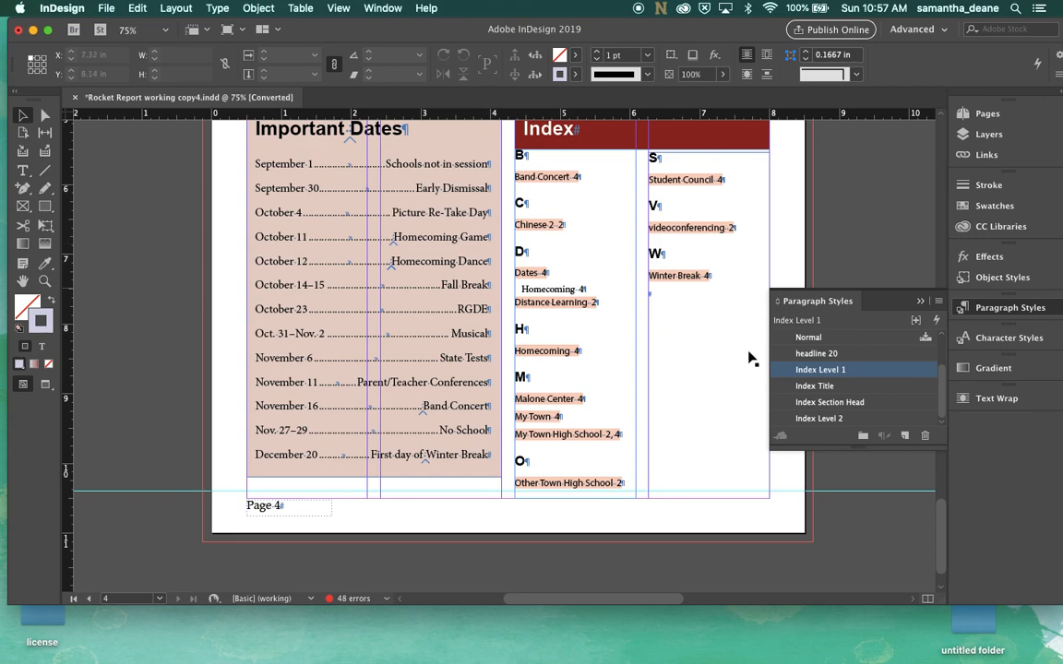
Edit the Index Level 2 style to be based on news body with a font size of 12 pt
click(822, 419)
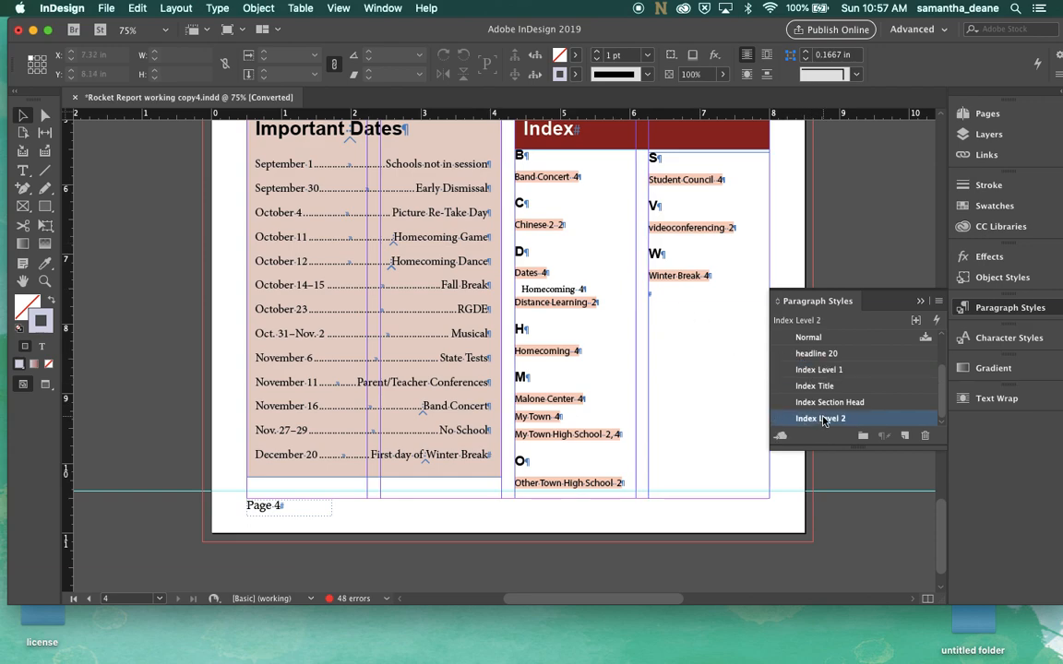
click(822, 420)
click(893, 426)
double_click(893, 426)
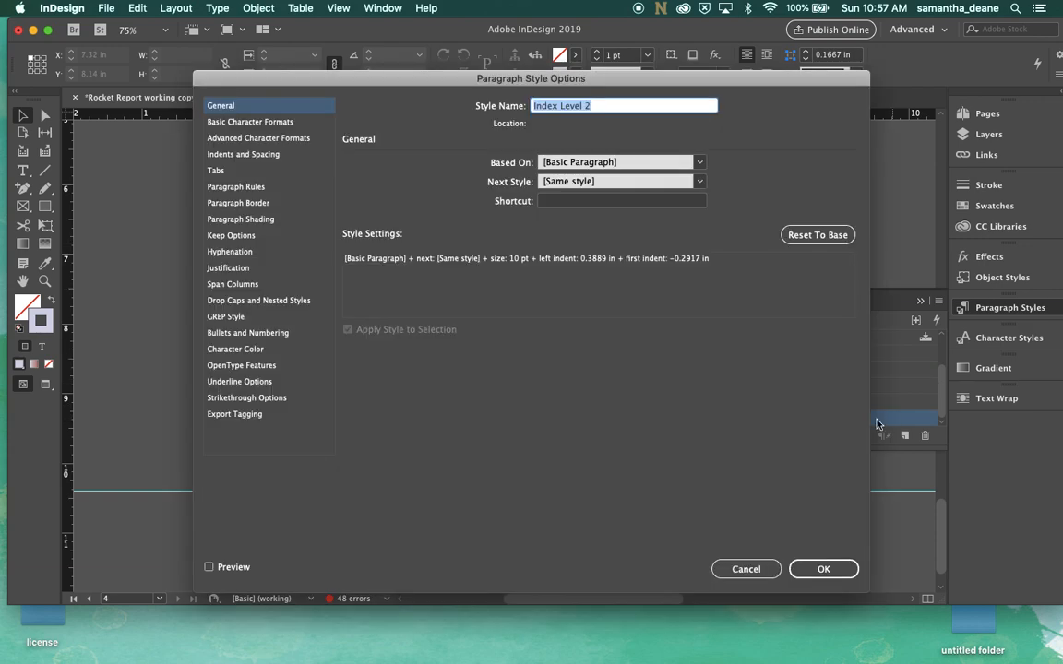
click(545, 161)
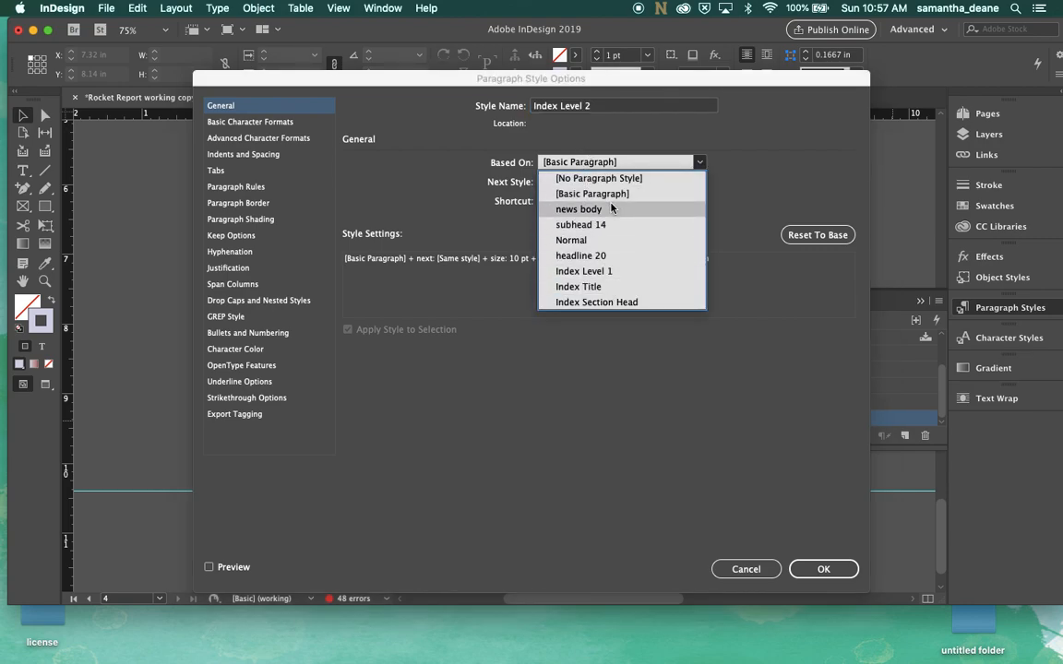
click(609, 208)
click(307, 123)
click(414, 205)
click(414, 205)
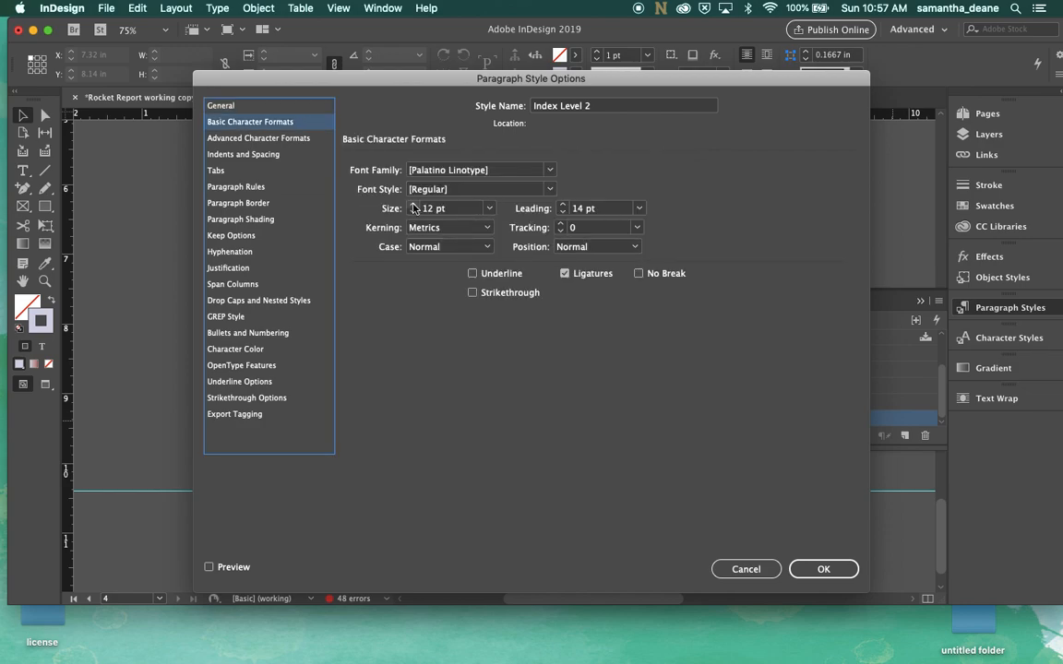
click(840, 571)
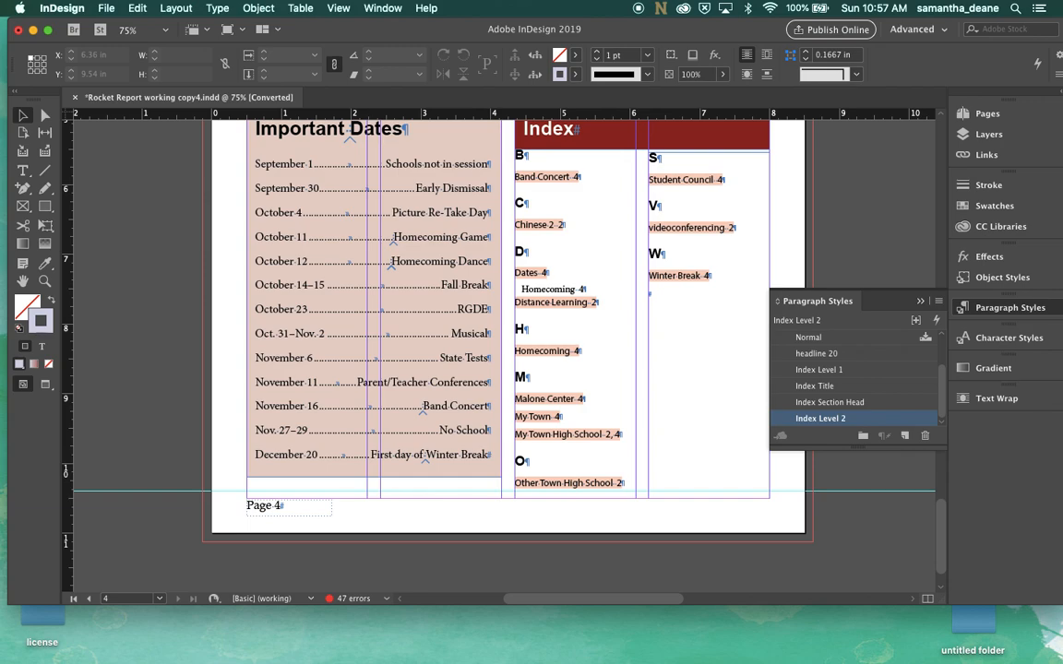
Close the Paragraph Styles panel and go to page 1 of the newsletter
click(970, 307)
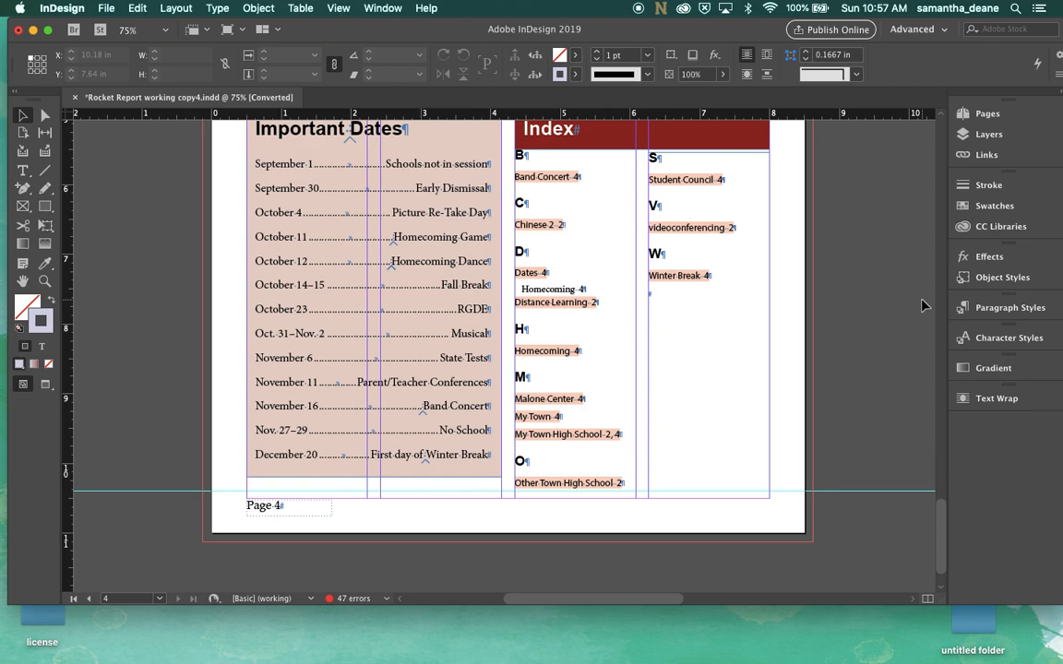
click(985, 116)
click(986, 116)
click(973, 132)
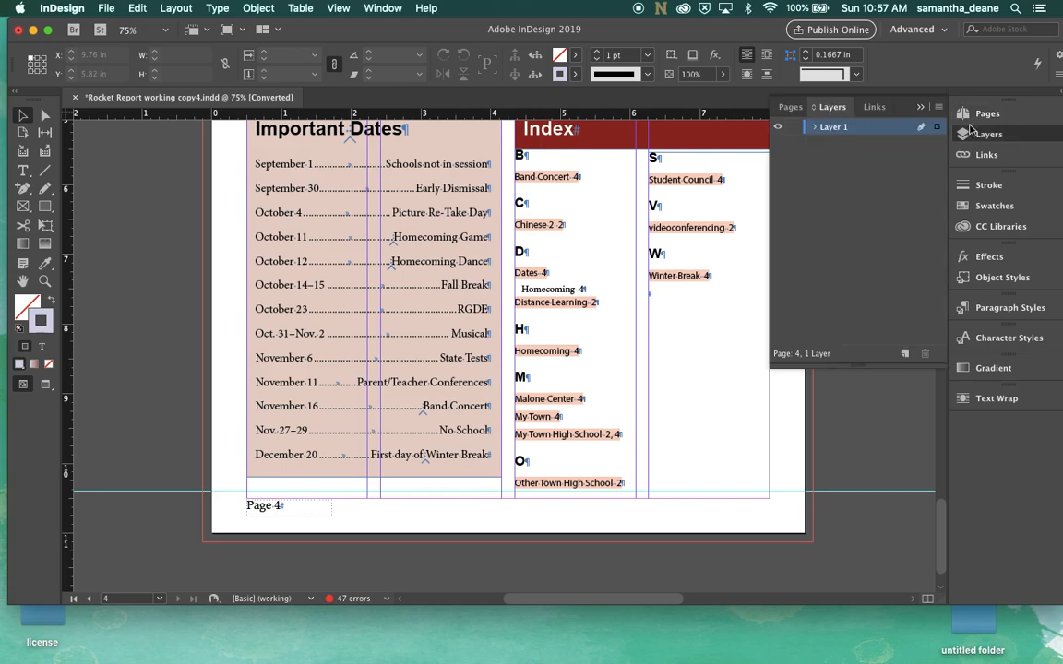
click(971, 132)
click(985, 113)
double_click(863, 184)
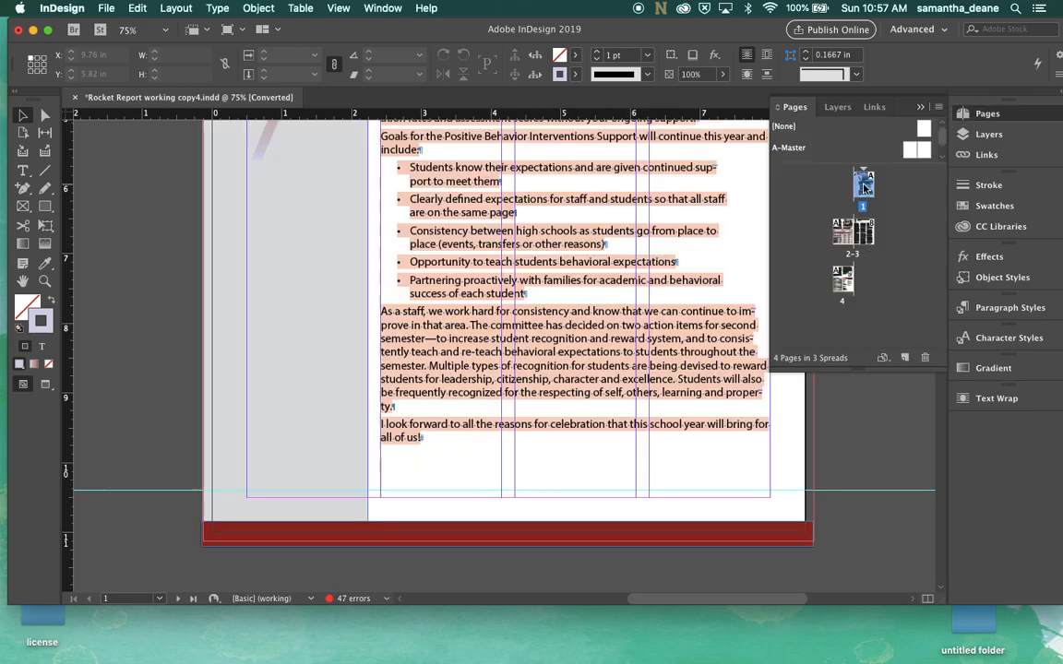
scroll(599, 344, up, 5)
scroll(660, 343, down, 4)
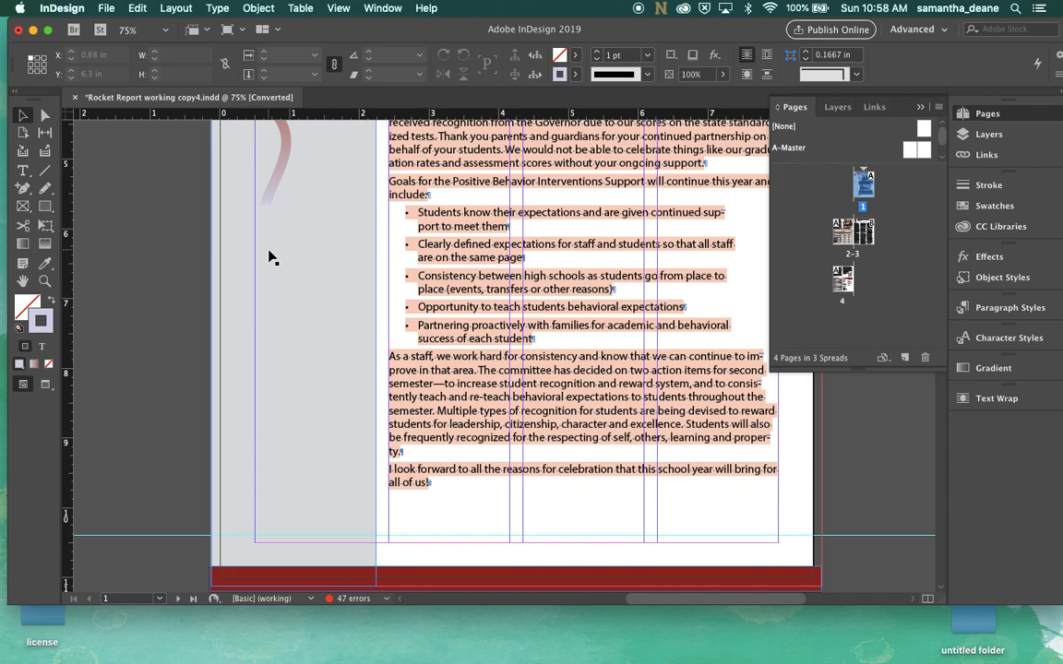
Open Table of Contents and set the title to In this Issue, styled with headline 20
click(179, 8)
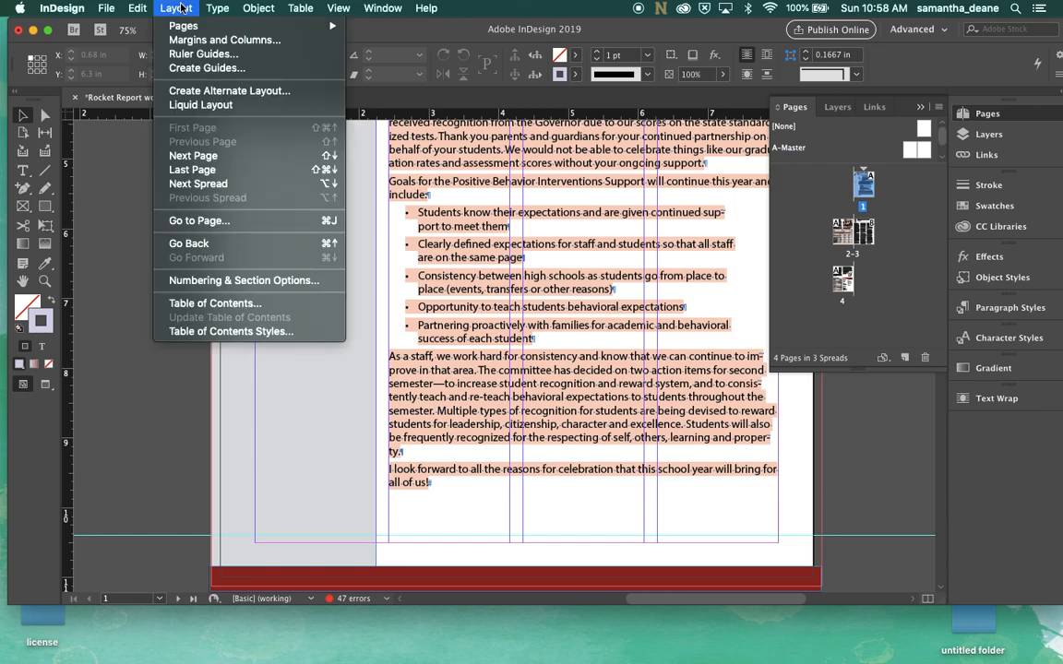
click(205, 303)
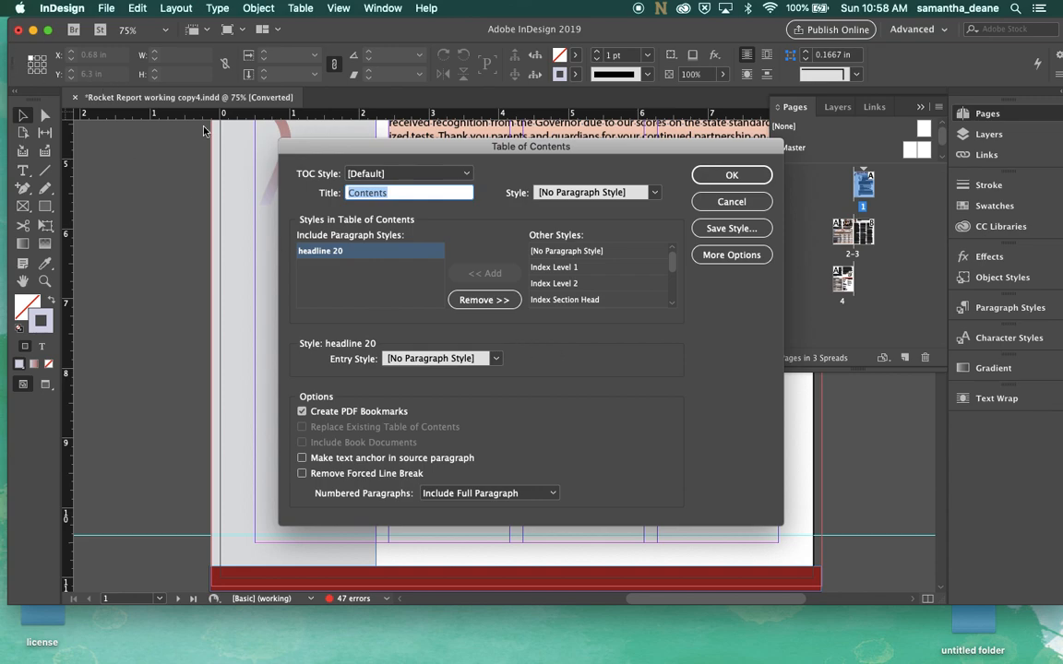
text(In this Issue)
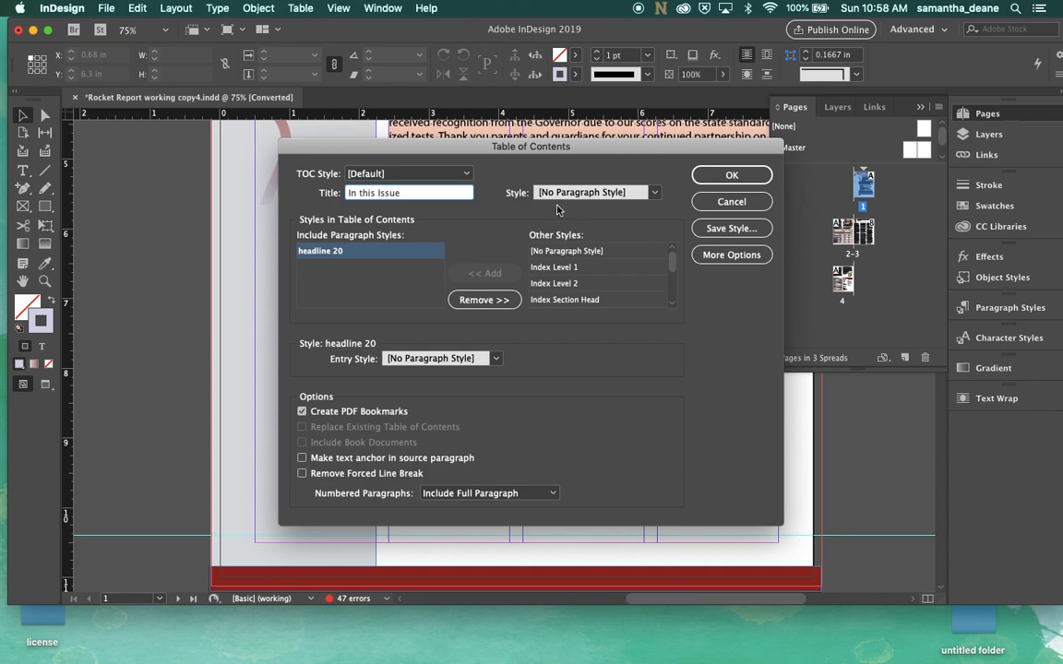
click(595, 194)
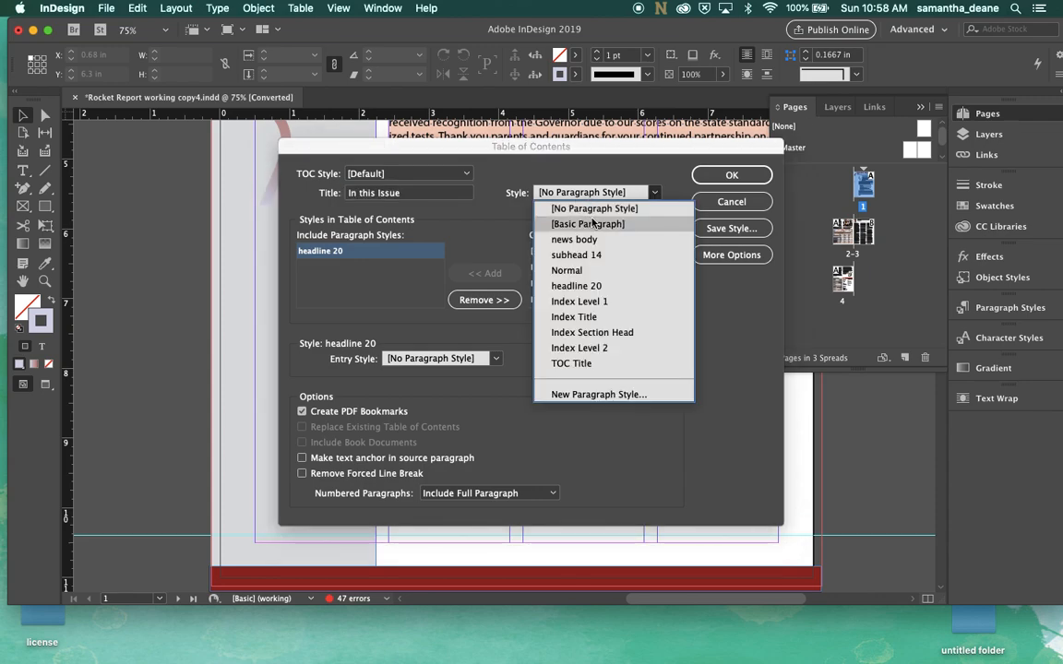
click(577, 284)
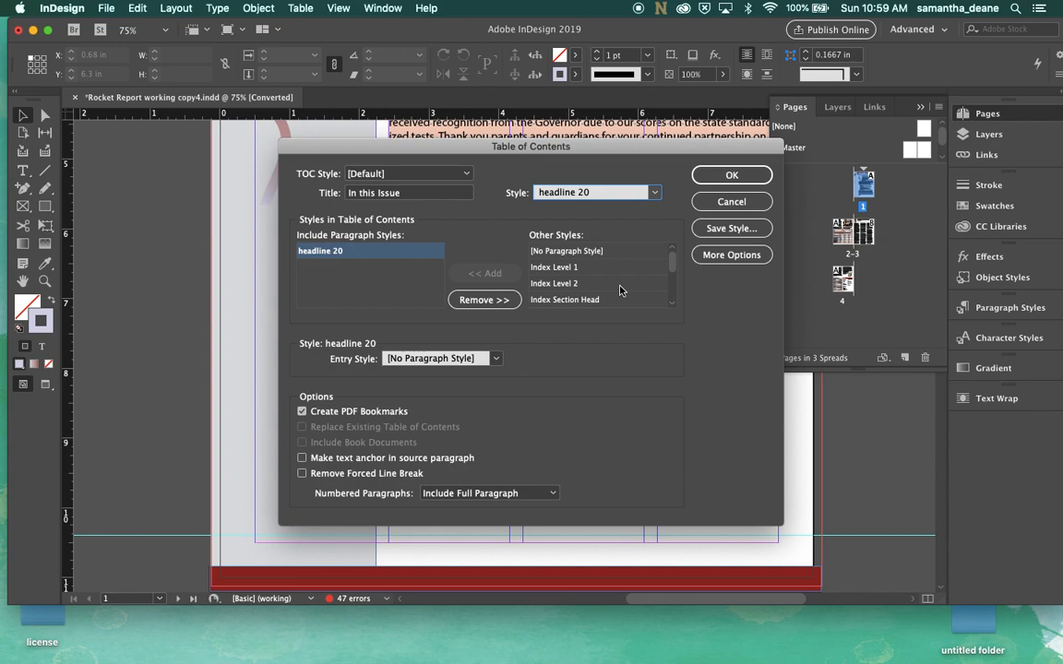
Set the headline 20 entries to use the subhead 14 entry style with no page number
click(478, 360)
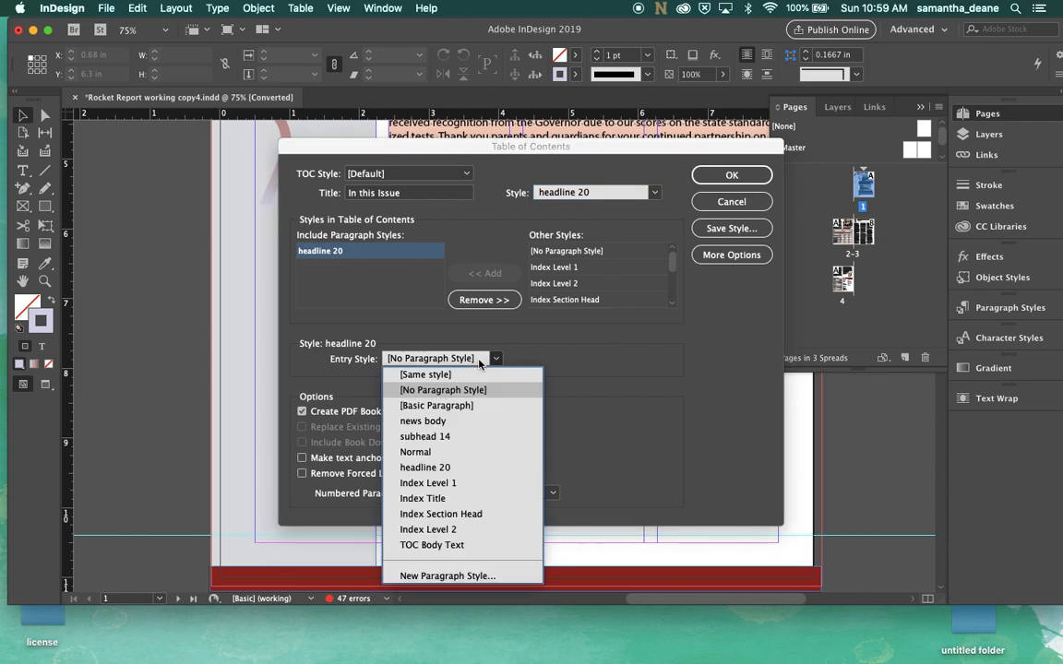
click(456, 437)
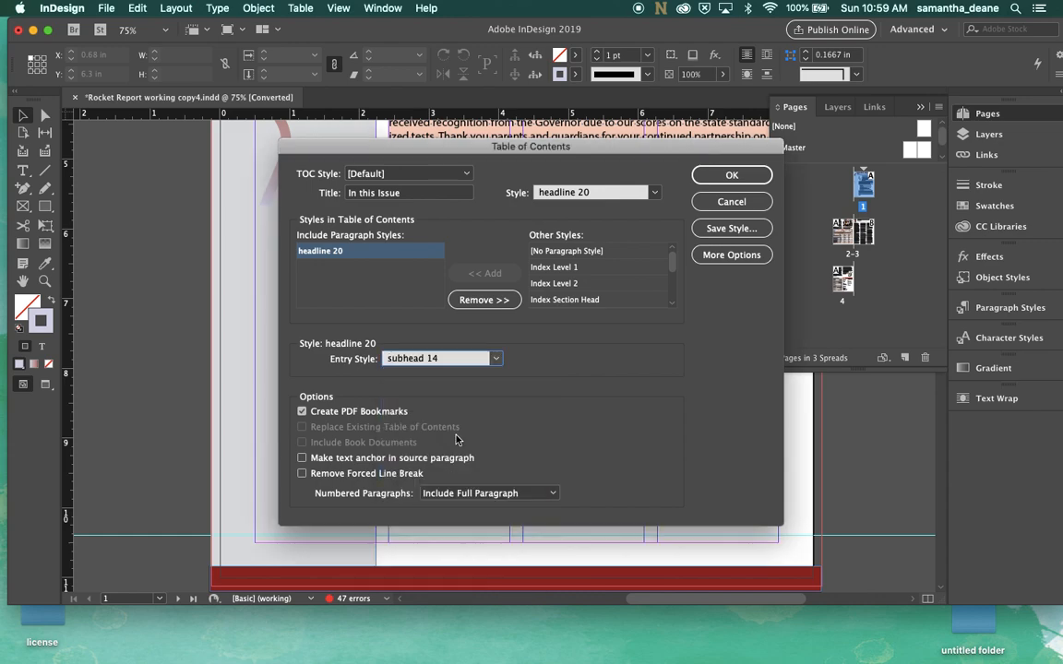
scroll(586, 275, down, 4)
scroll(590, 270, up, 4)
click(715, 255)
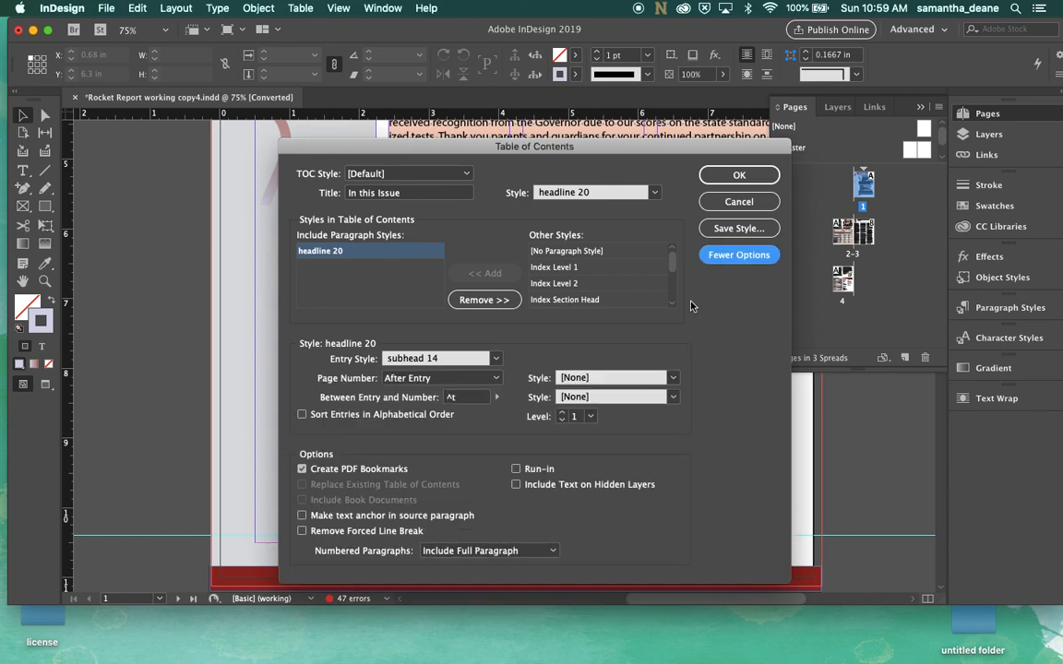
click(729, 255)
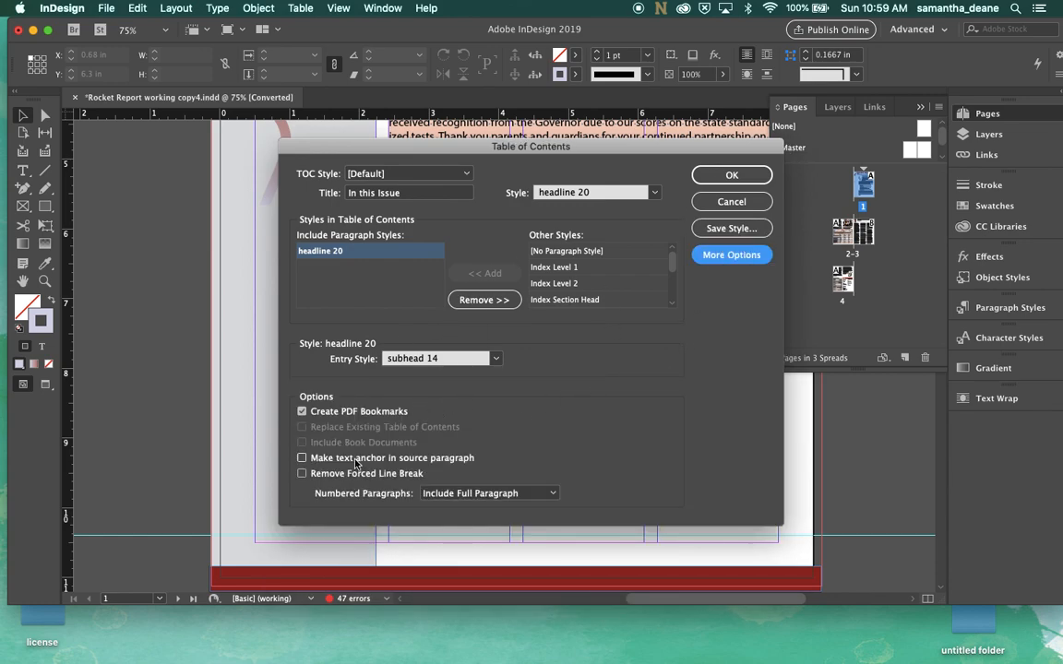
click(734, 259)
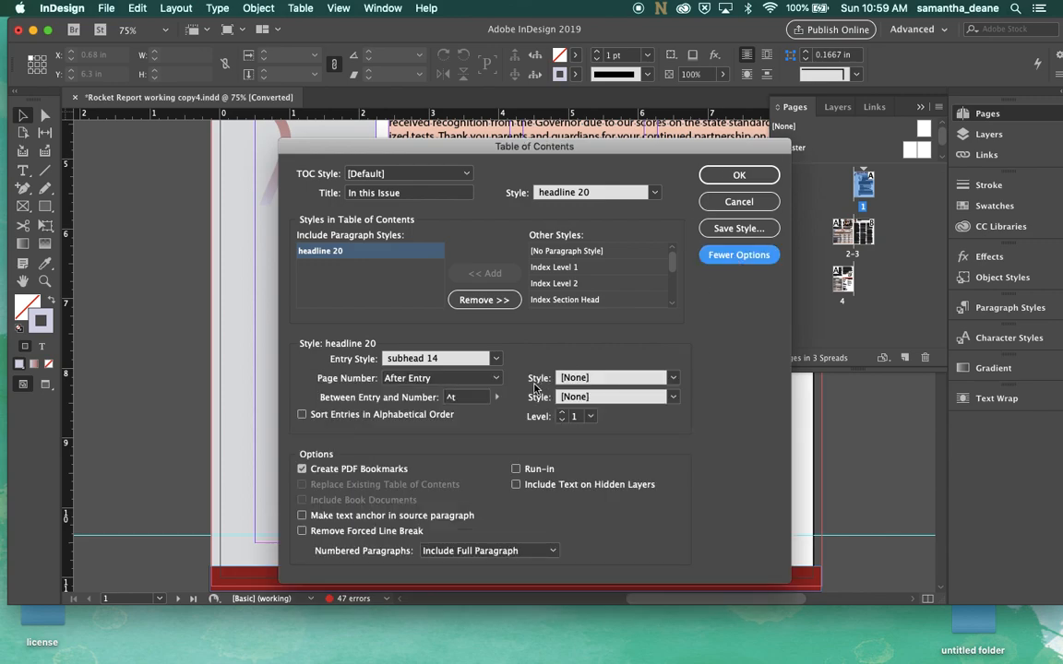
click(437, 383)
click(429, 425)
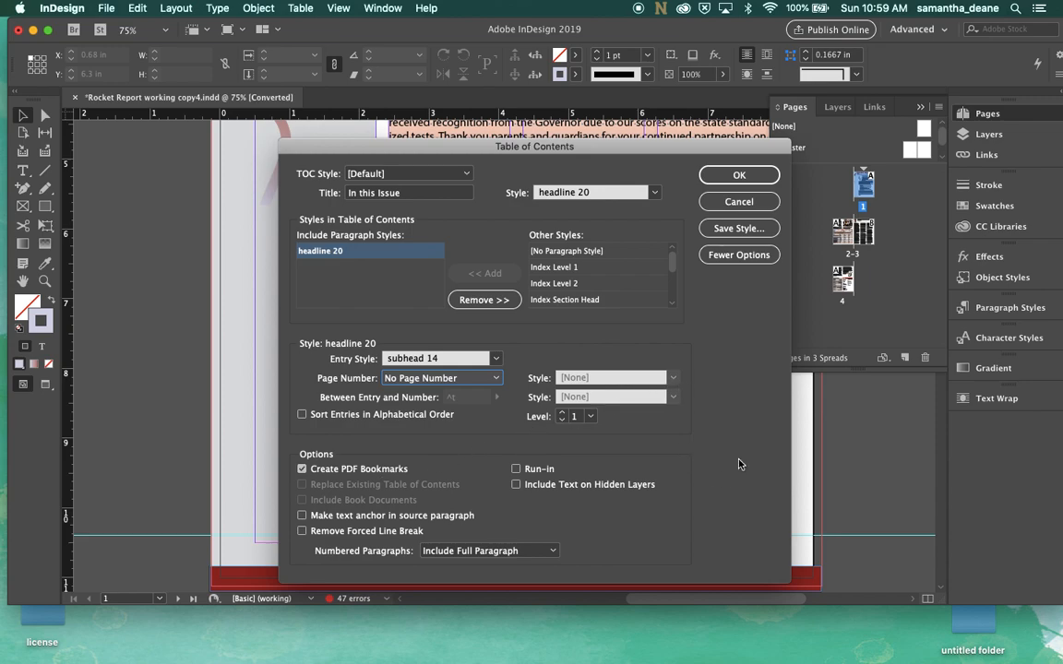
Generate the table of contents and place it in the page 1 sidebar, about 1.74 in wide and 4.6 in tall
click(739, 174)
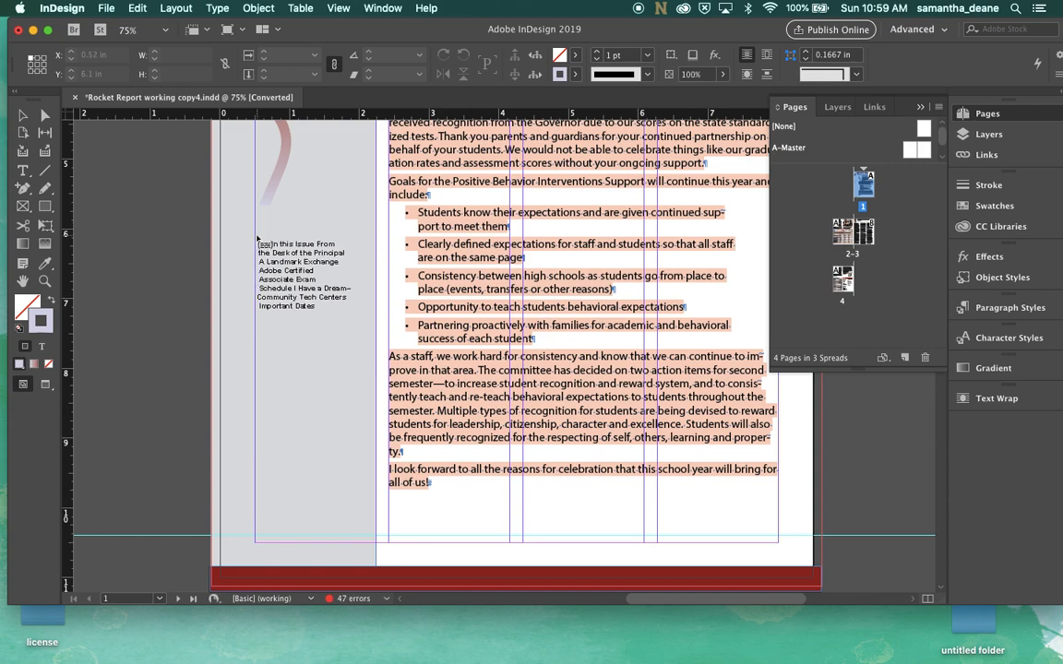
drag(255, 223, 375, 544)
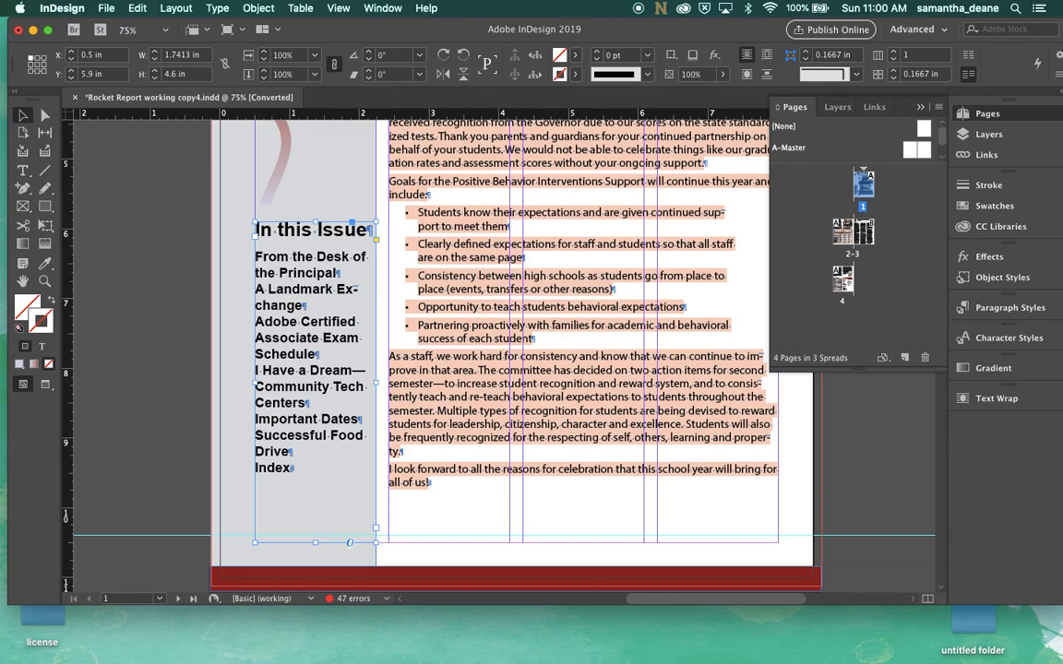
Select the contents entries and add 0.125 in of space before each paragraph
triple_click(284, 462)
drag(286, 424, 280, 266)
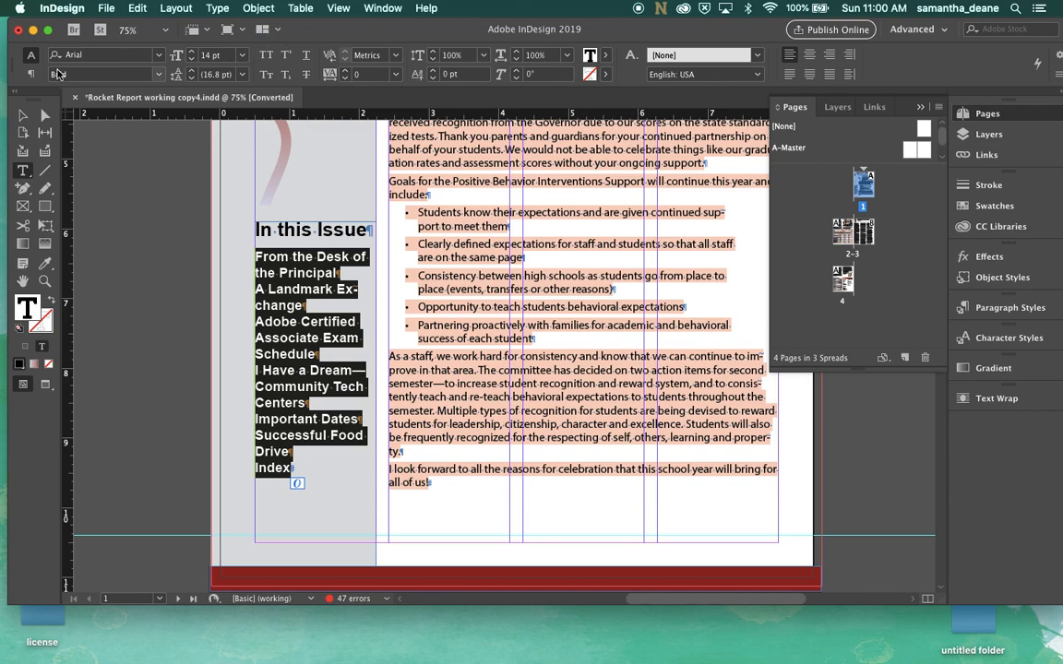
click(30, 74)
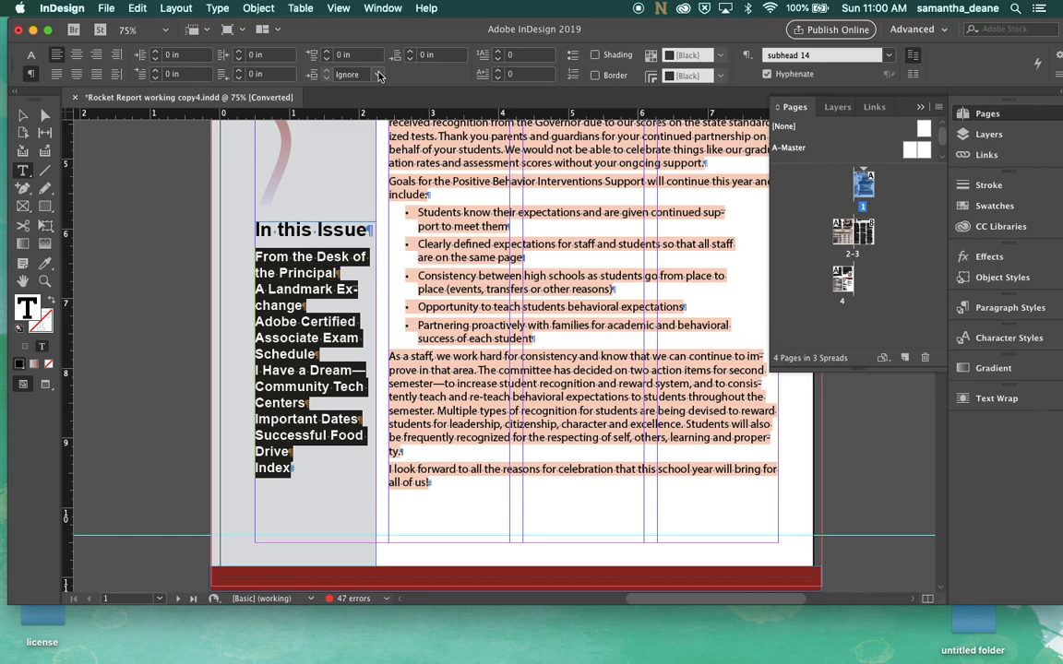
click(410, 52)
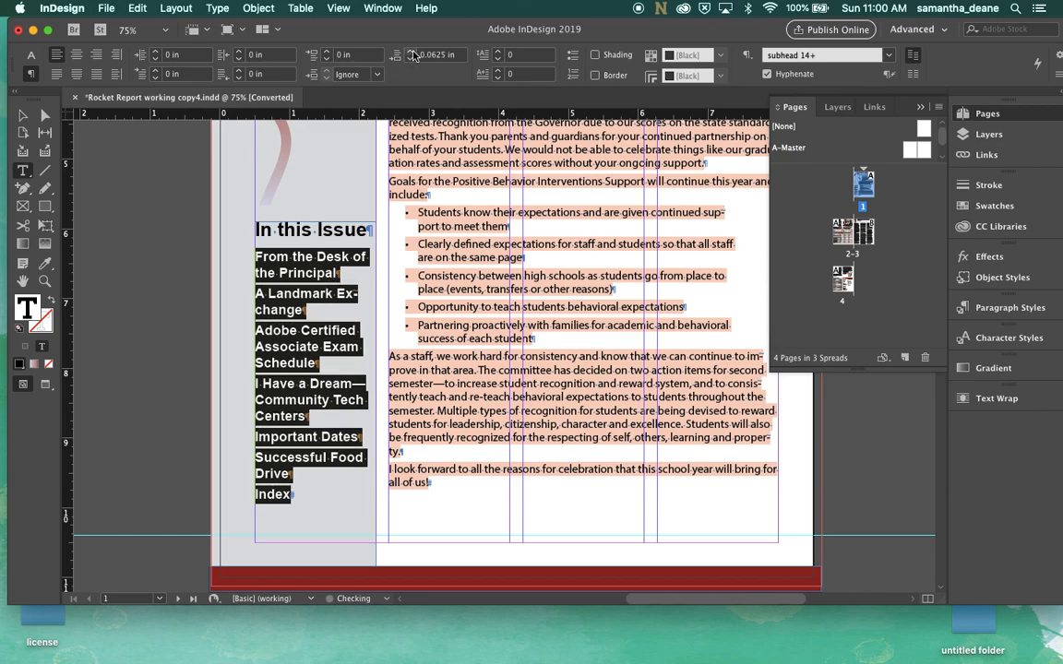
click(411, 51)
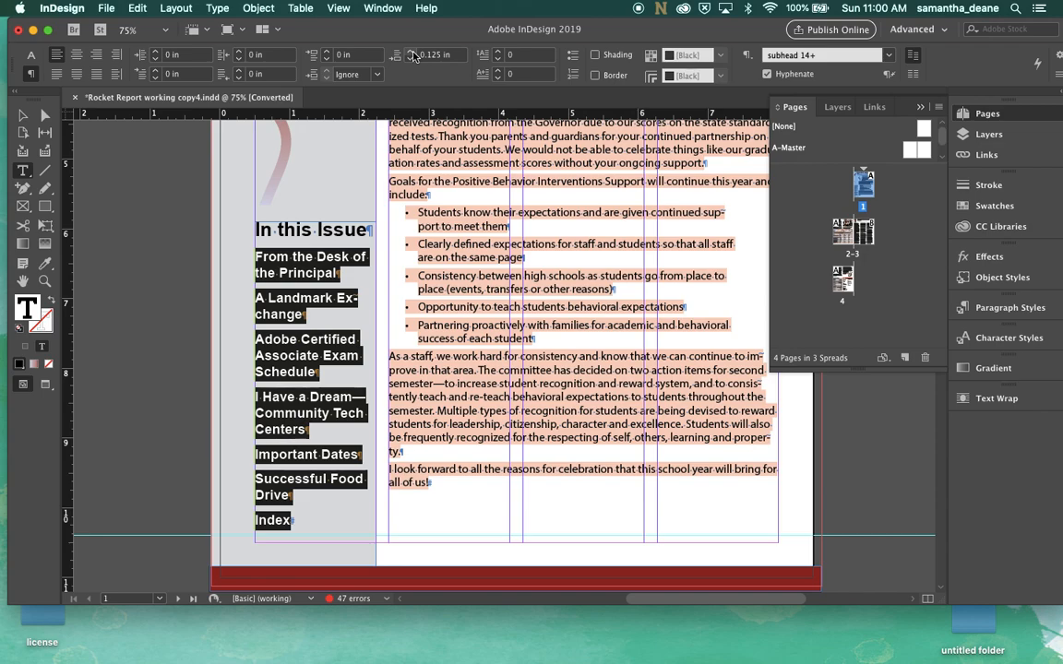
key(BackSpace)
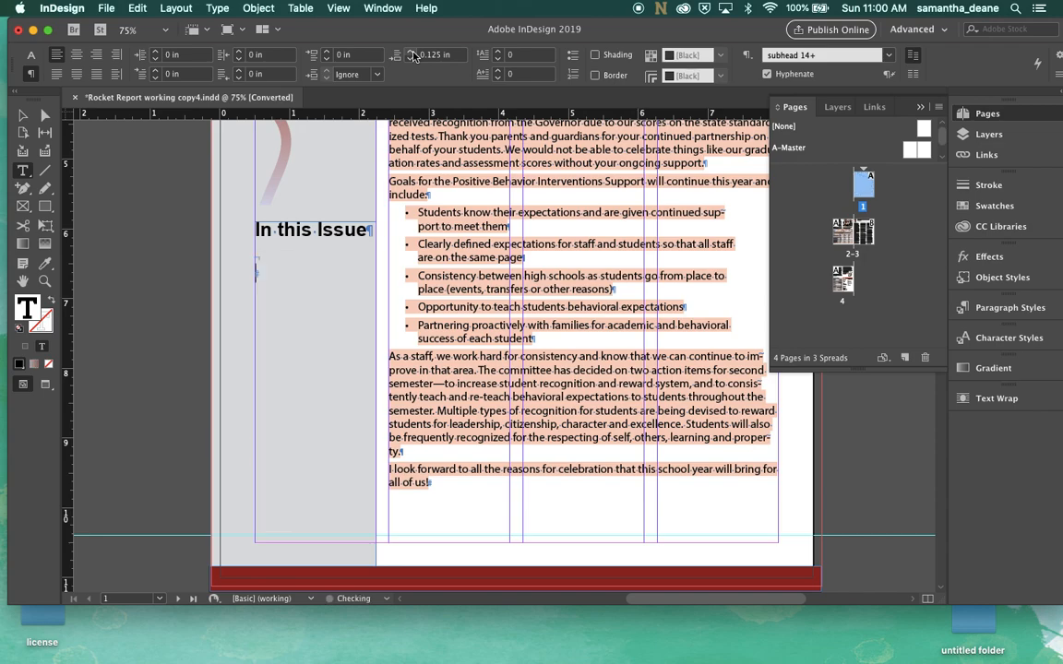
key(super+z)
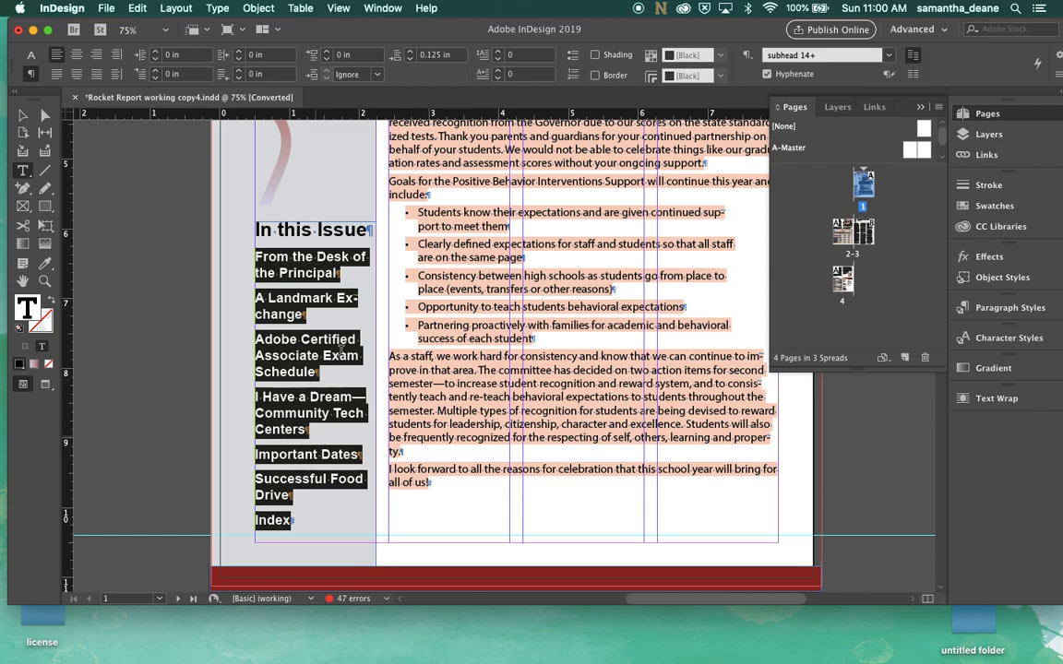
click(920, 108)
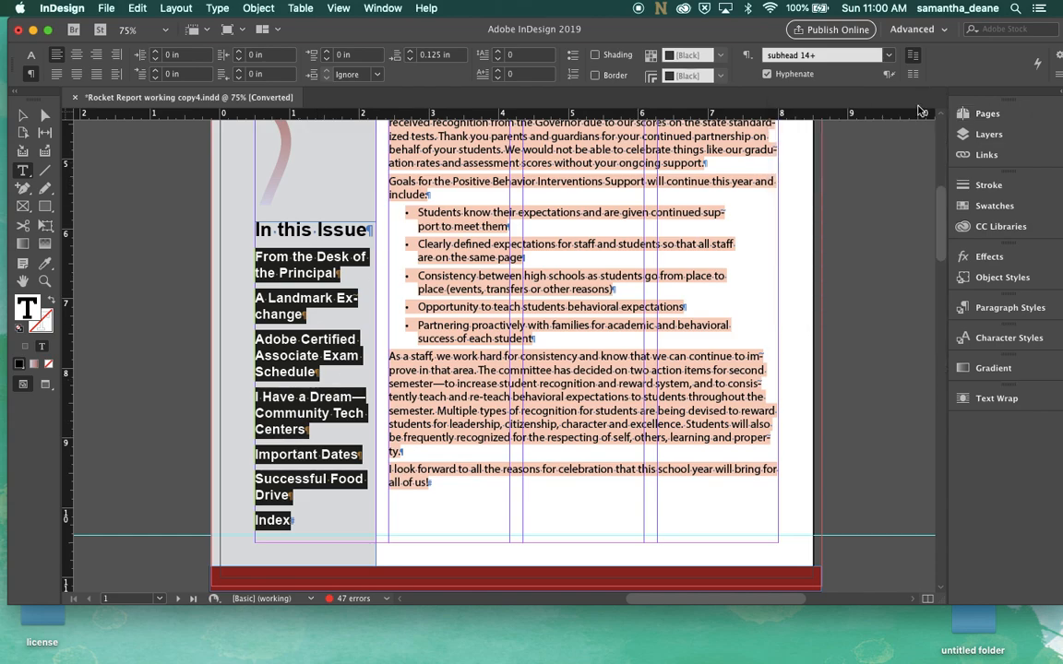